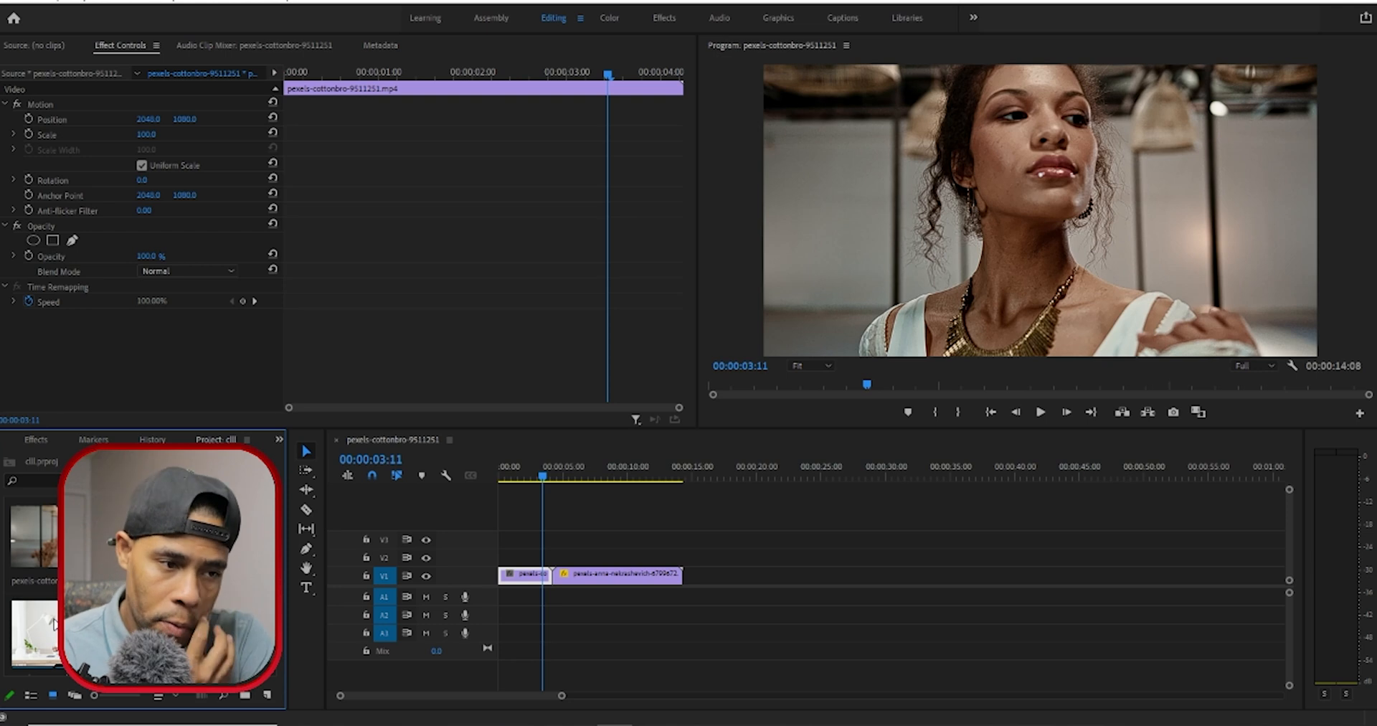
Search the effects for "transf" and select the Transform effect in the Distort category.
click(279, 439)
click(299, 505)
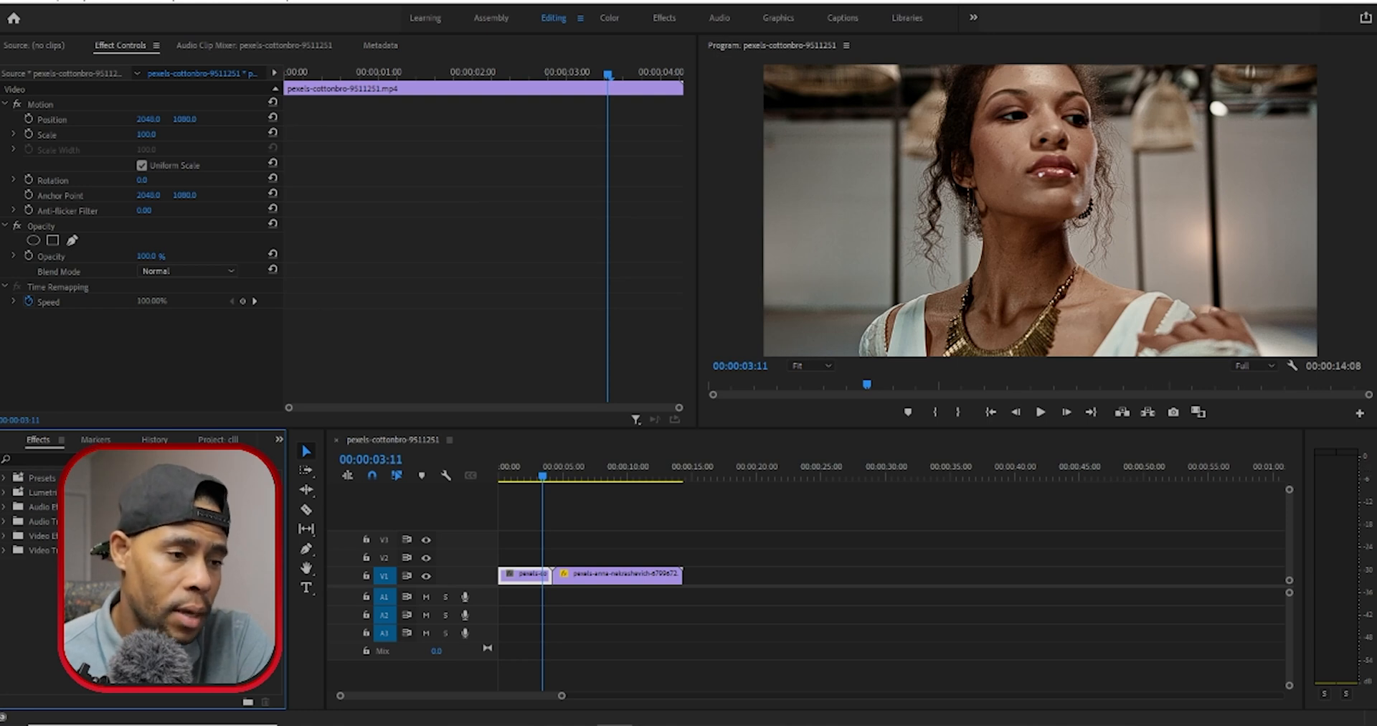
click(29, 458)
text(trans)
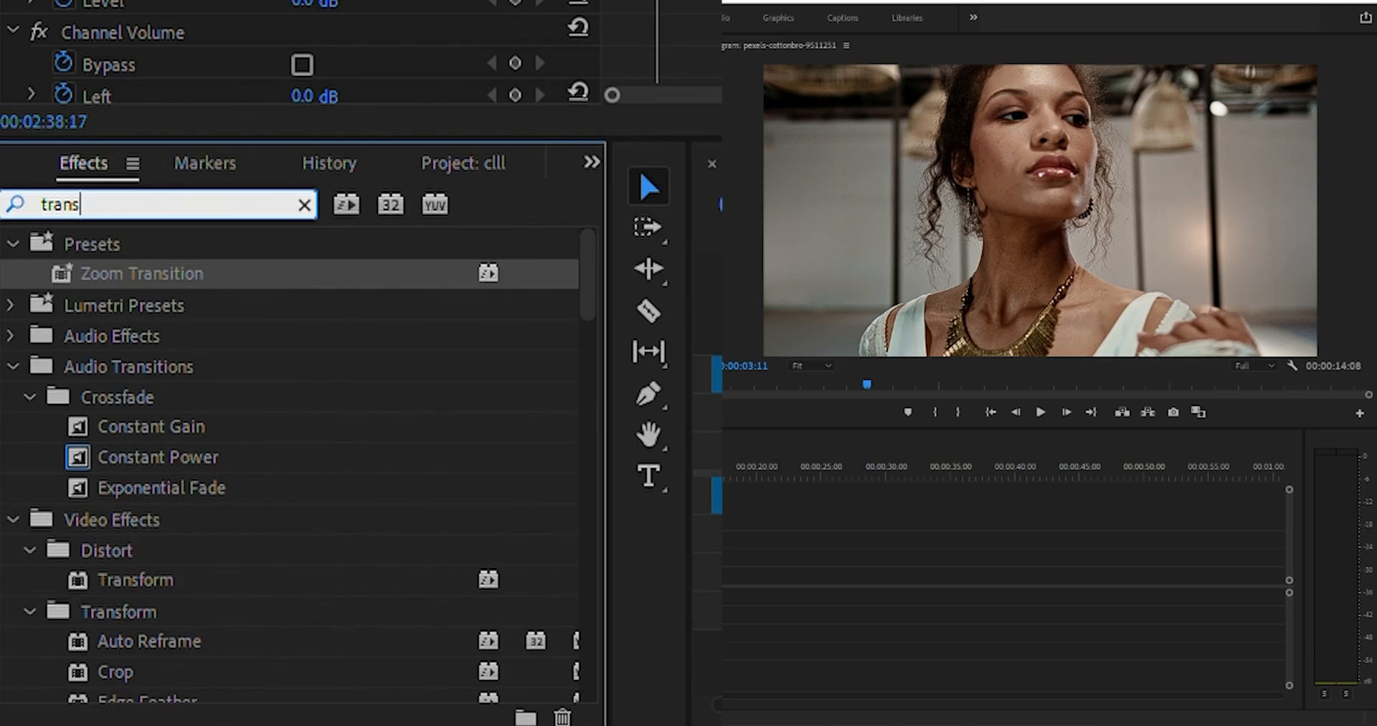
text(f)
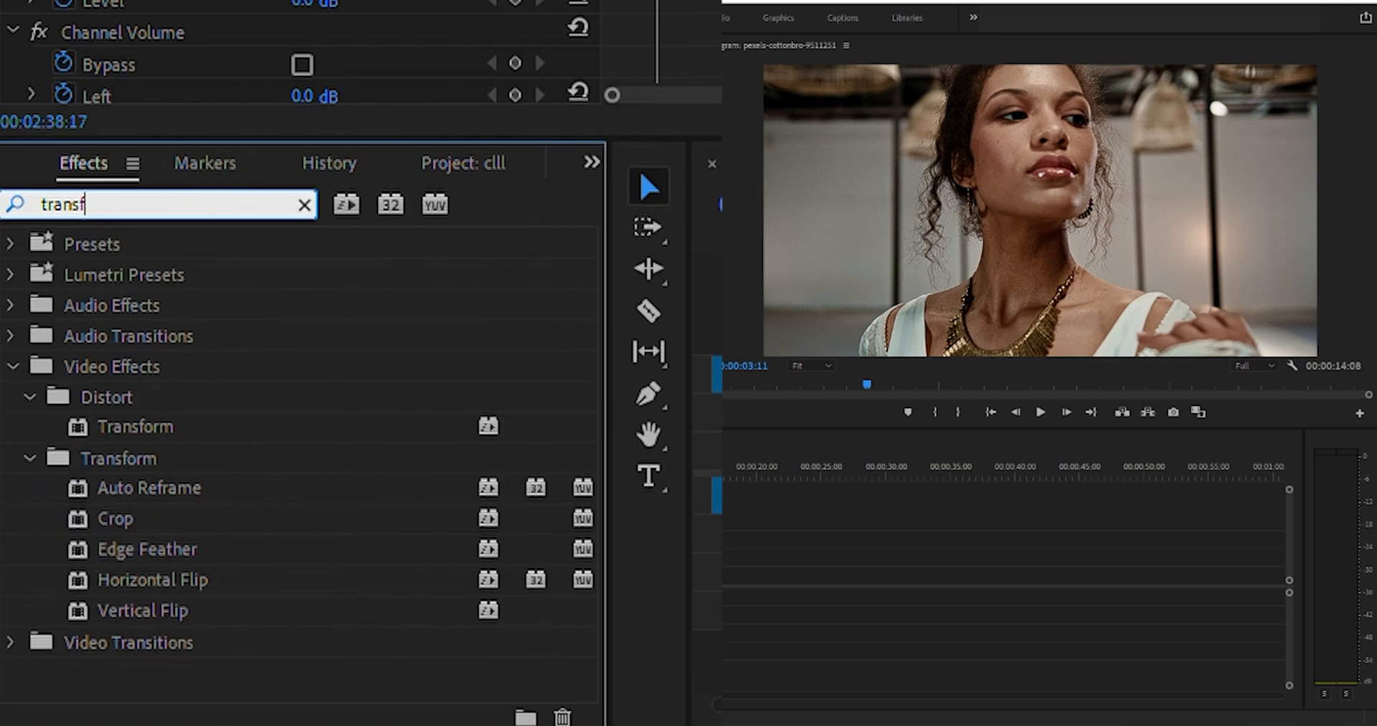
click(134, 417)
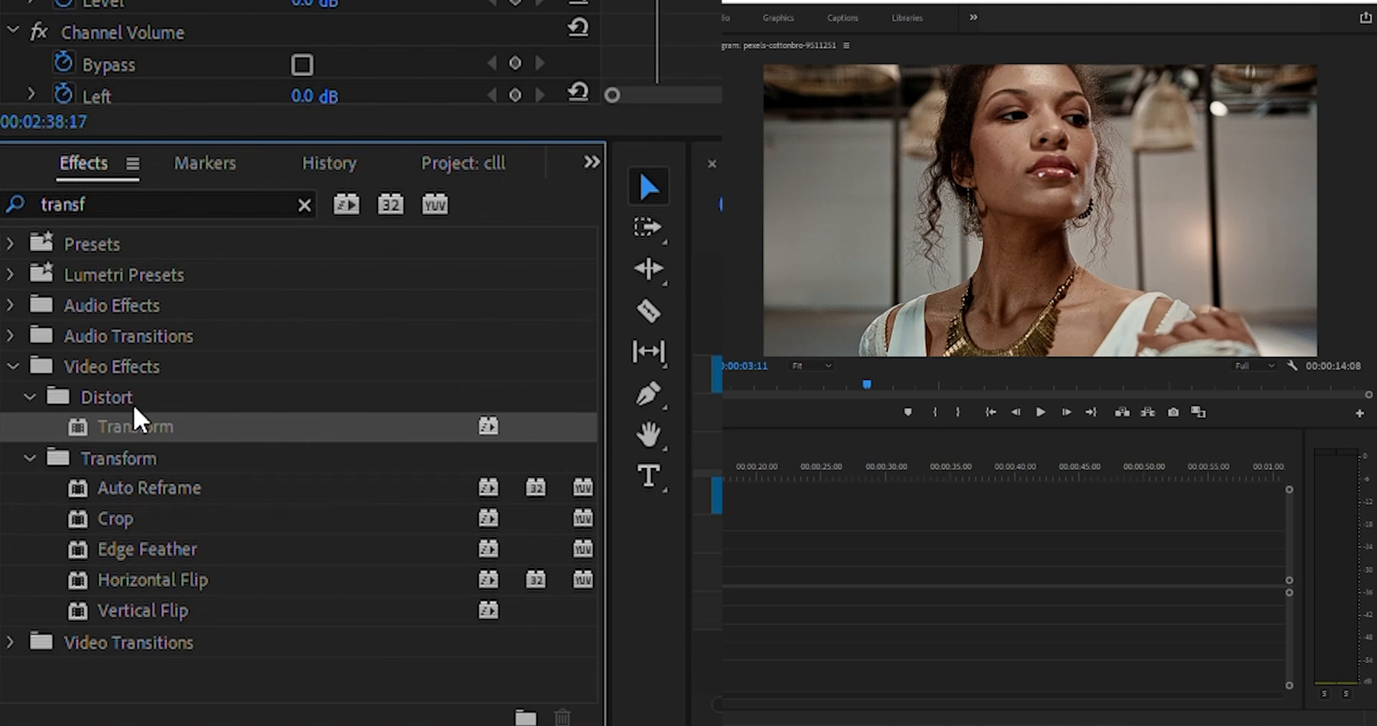
Clear the effects search and browse the Video Effects categories to Distort to locate the Transform effect.
click(304, 204)
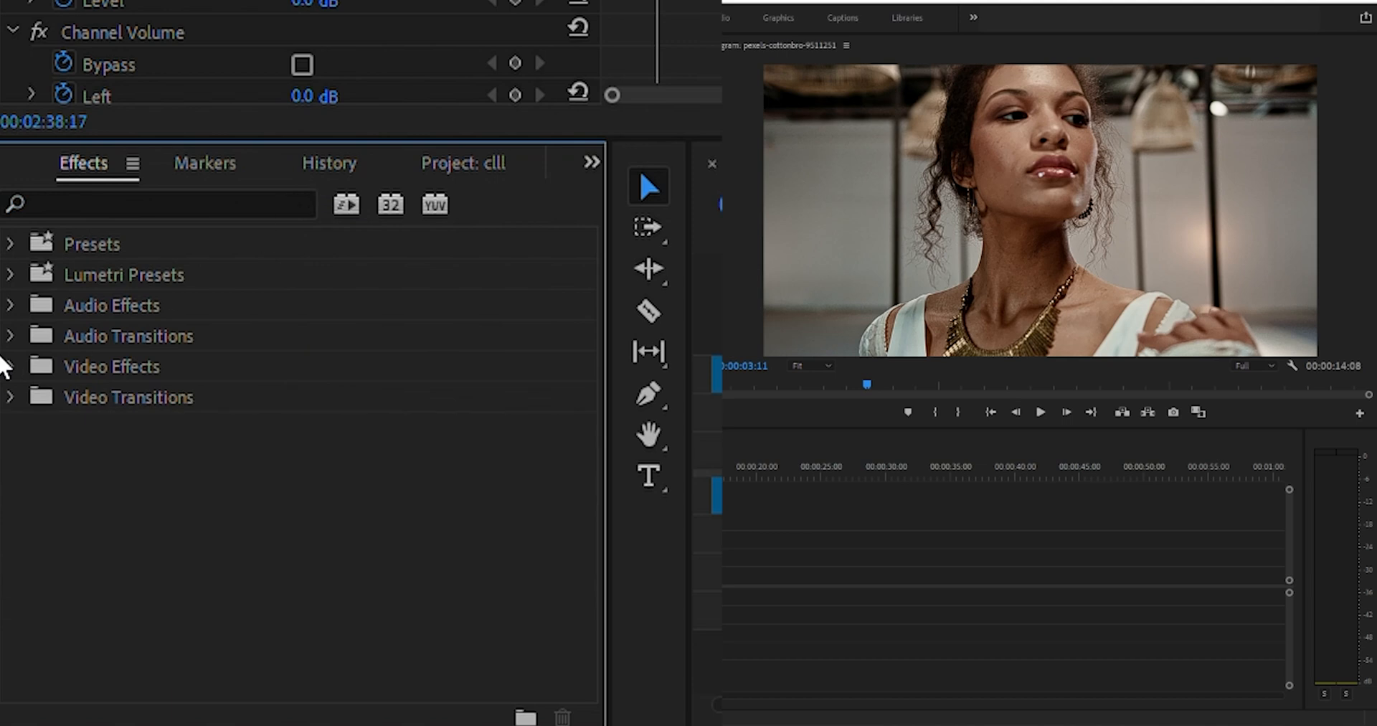
click(17, 351)
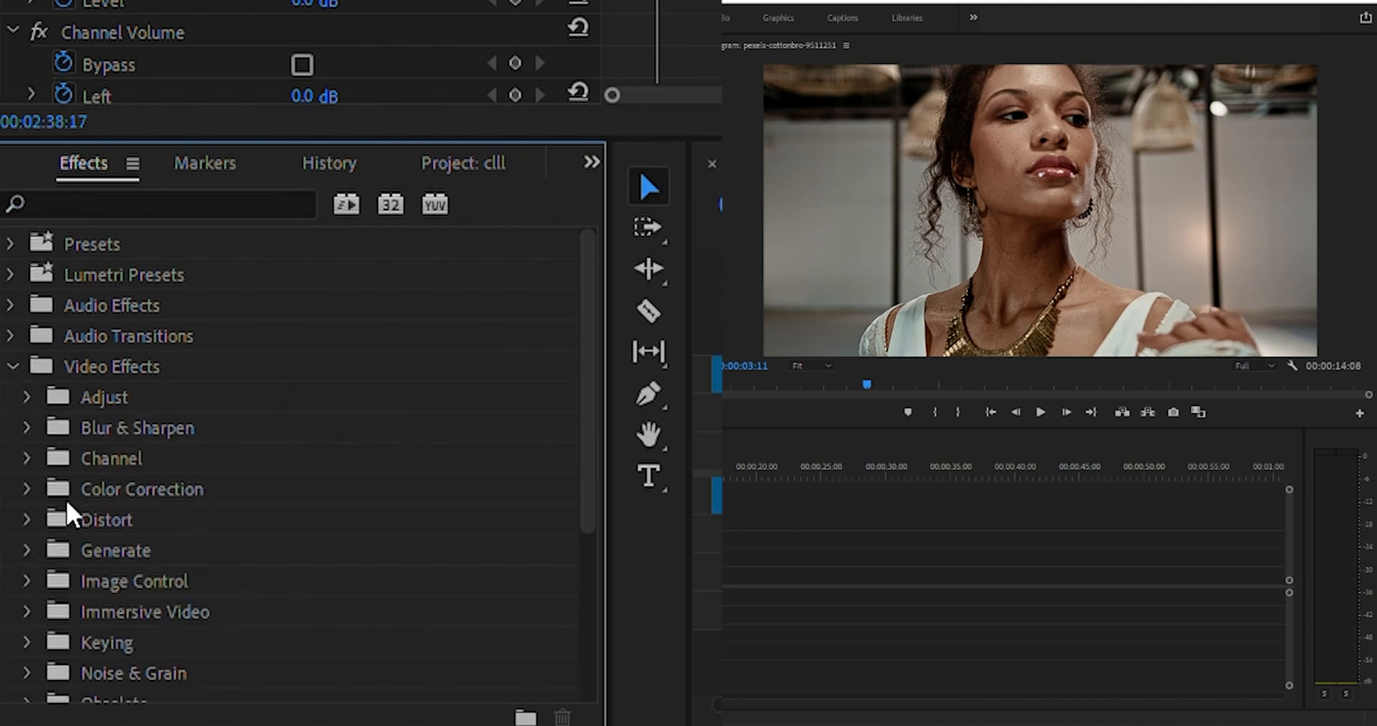
scroll(68, 502, down, 1)
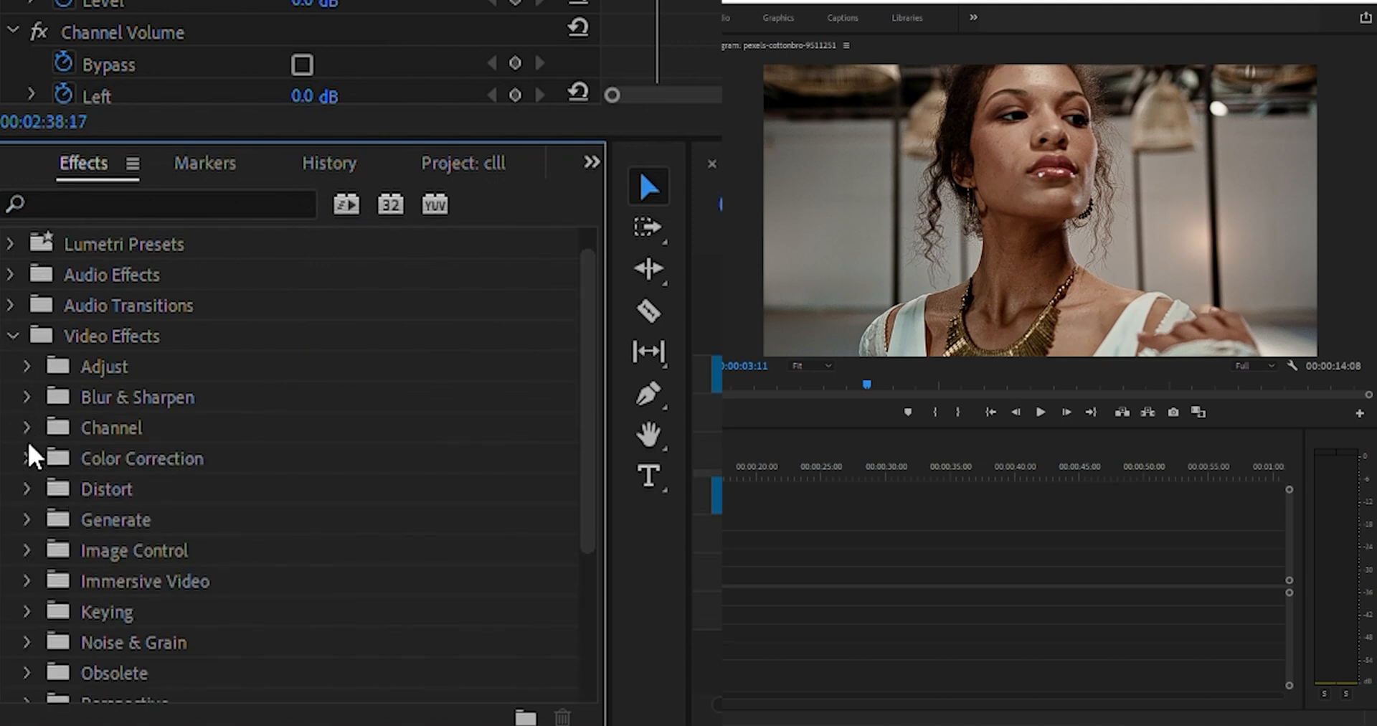
click(27, 479)
scroll(100, 531, down, 1)
scroll(102, 533, down, 6)
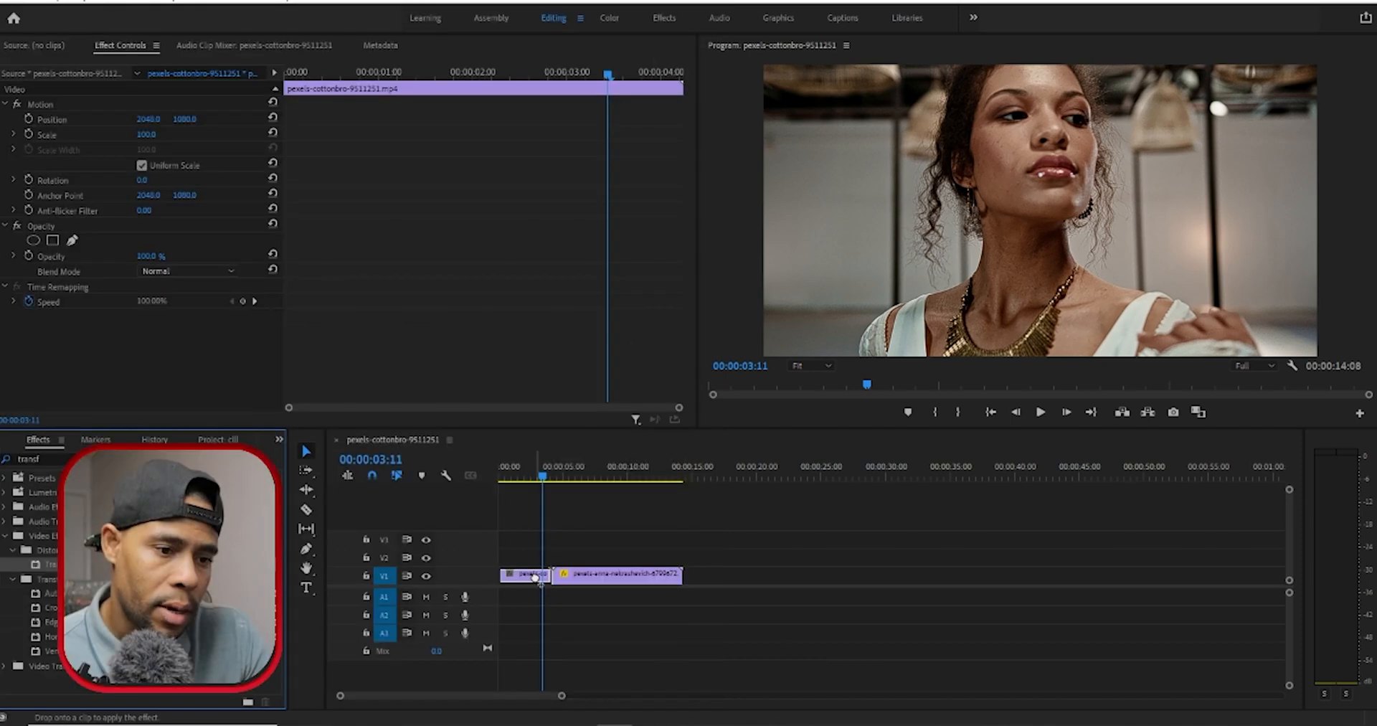
Apply the Transform effect to the first clip and select the effect in the clip's effect controls.
drag(538, 581, 534, 574)
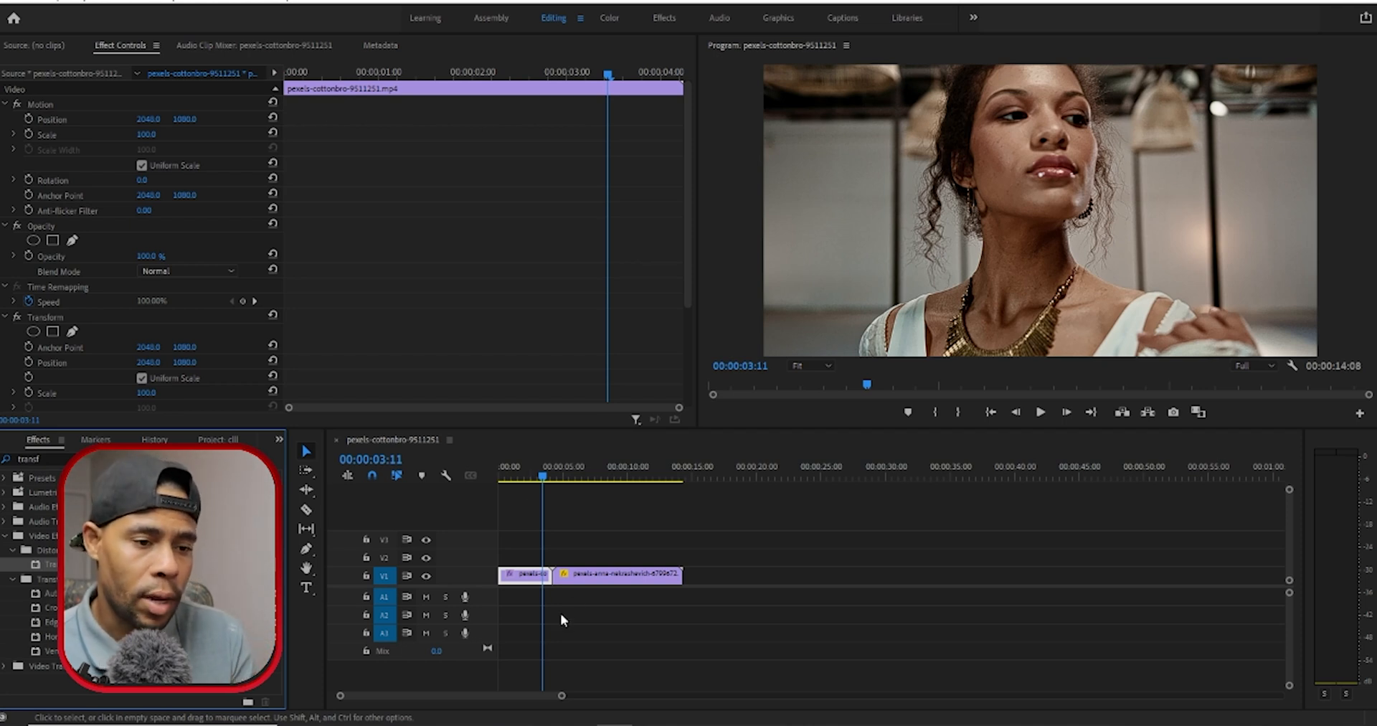
click(540, 582)
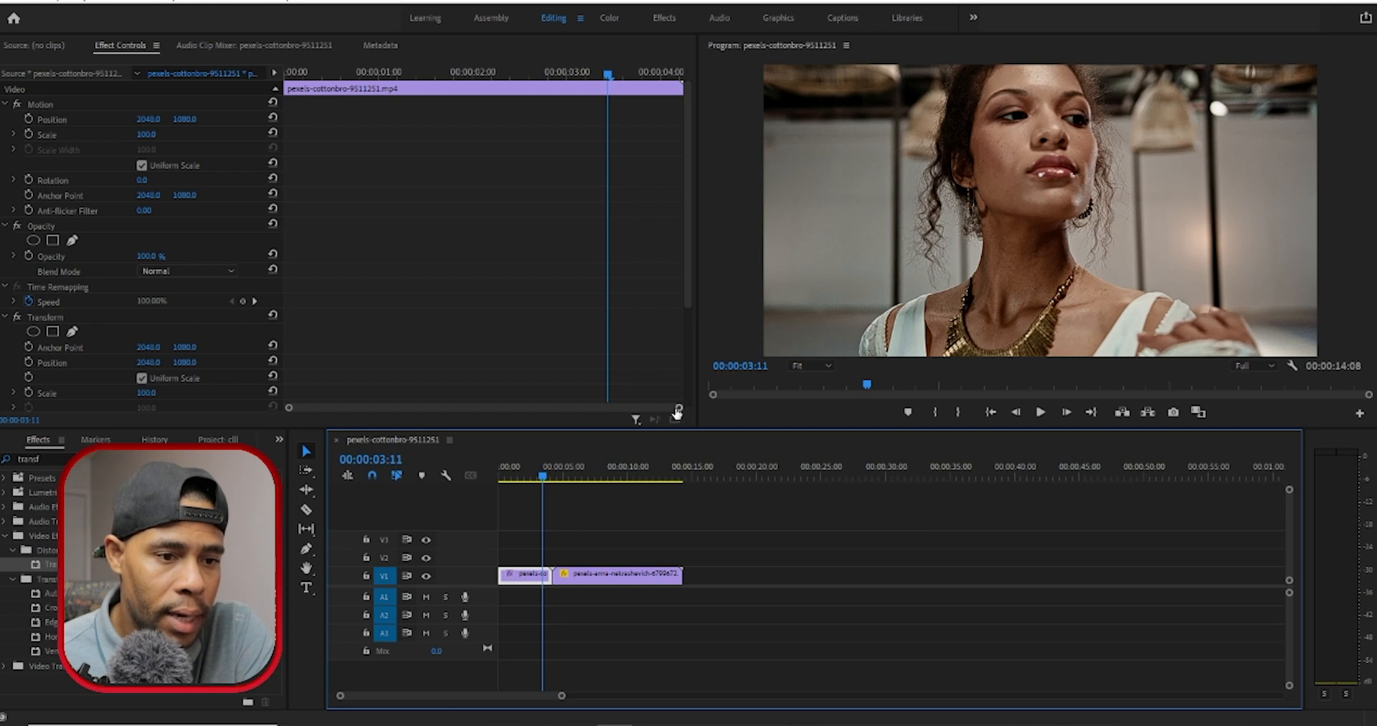
click(123, 48)
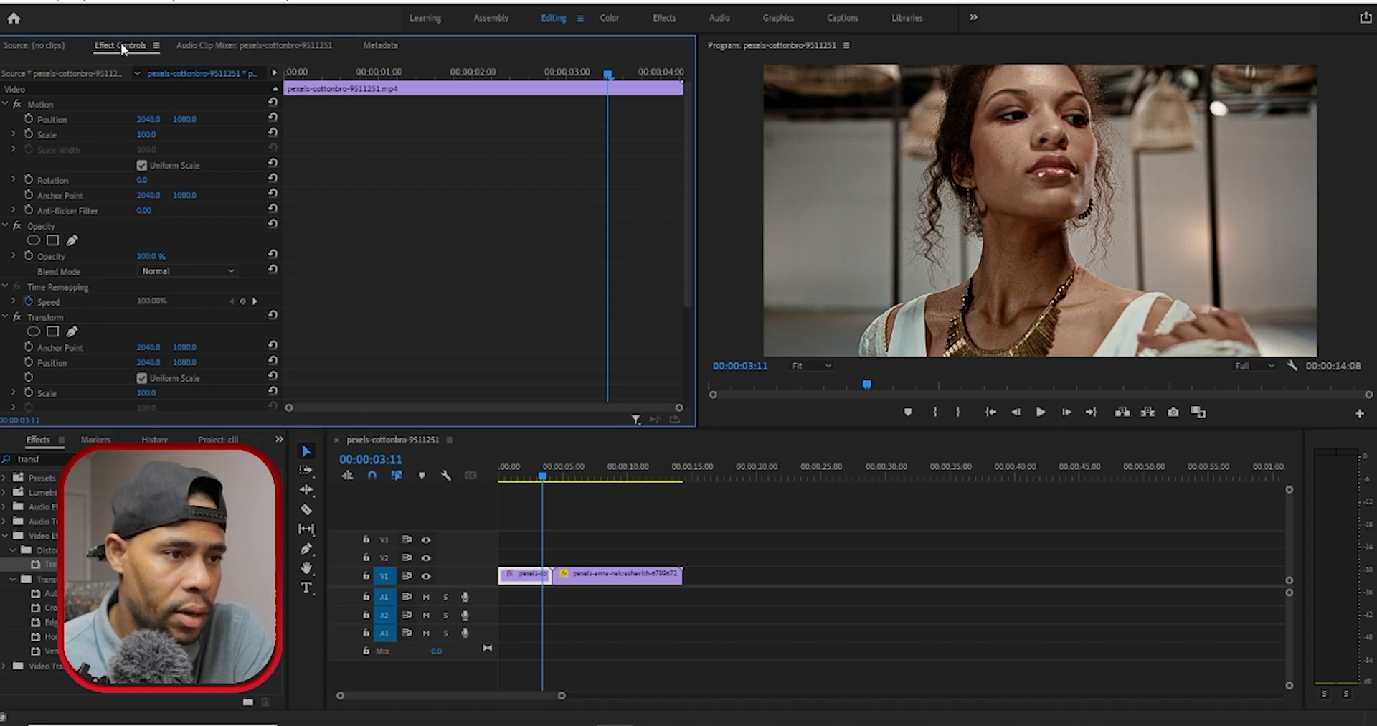
click(52, 317)
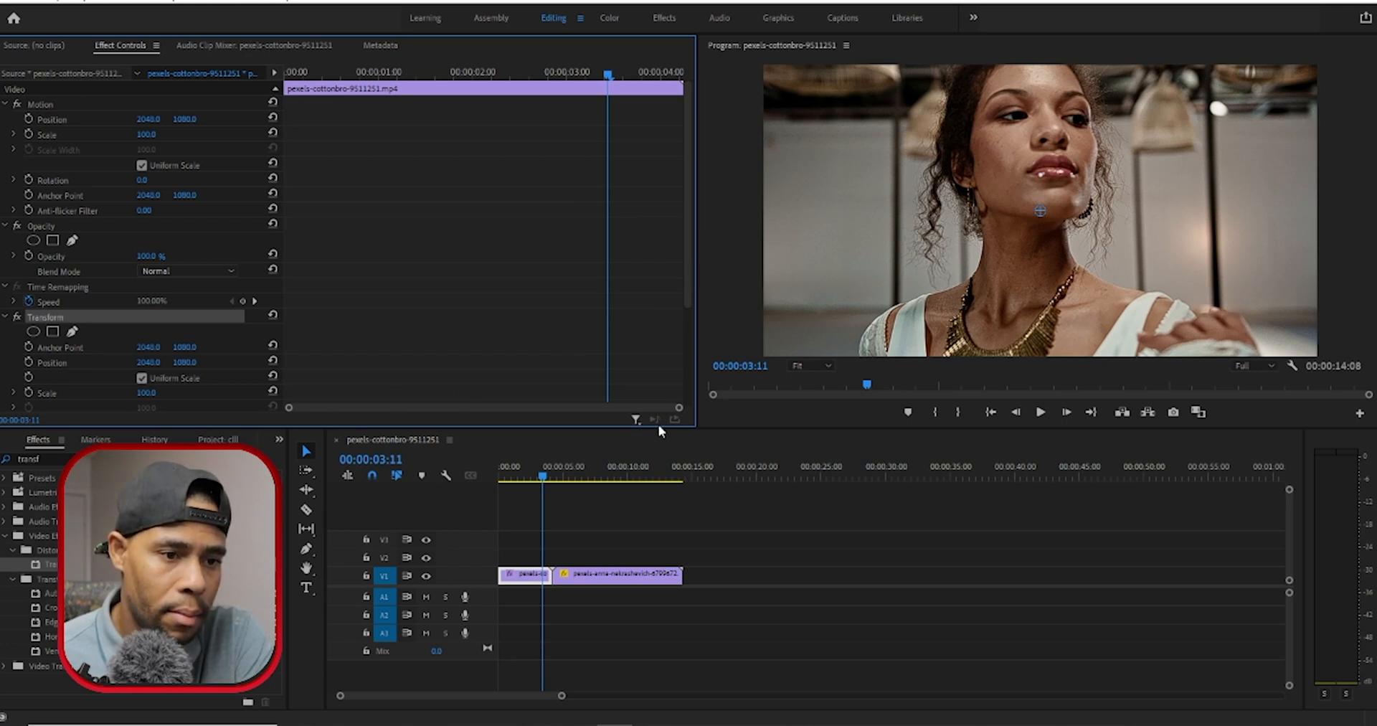
Place the playhead on the first clip's last frame before the cut, at 00:00:04:05.
drag(680, 411, 584, 409)
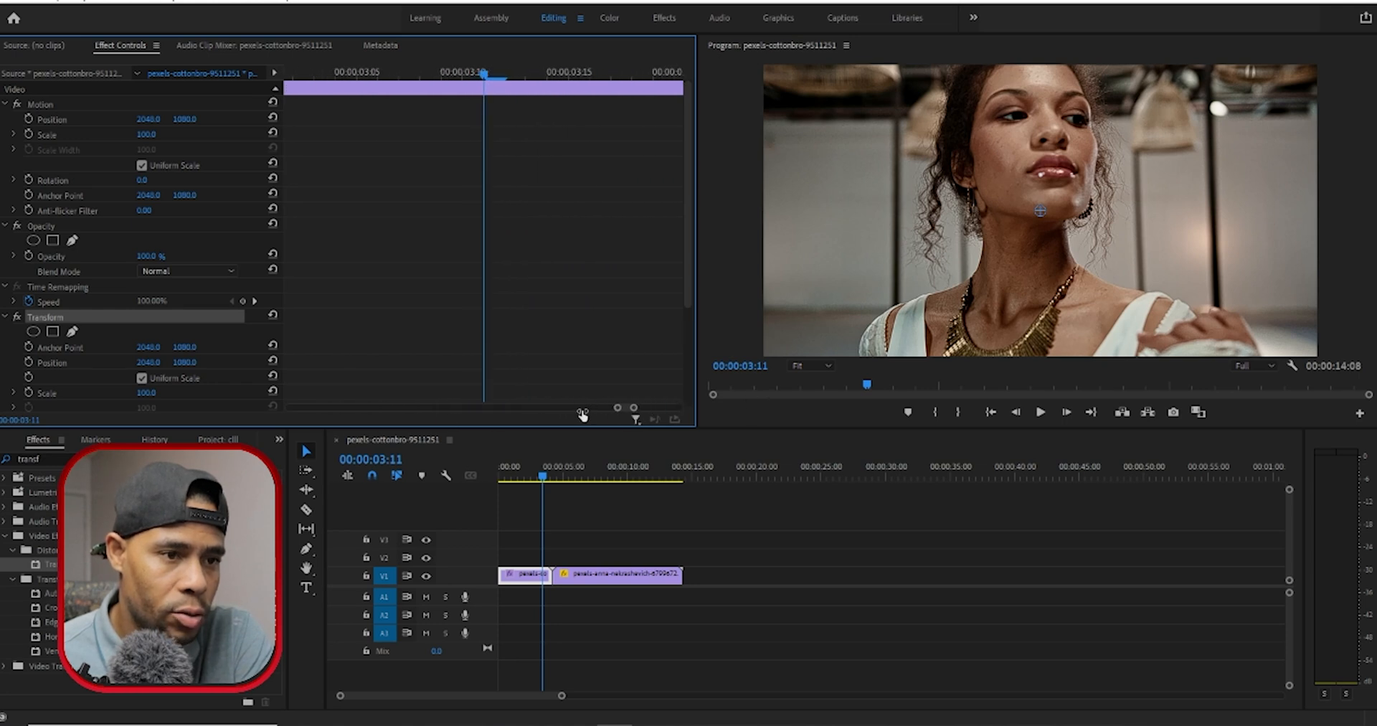
drag(547, 66, 441, 74)
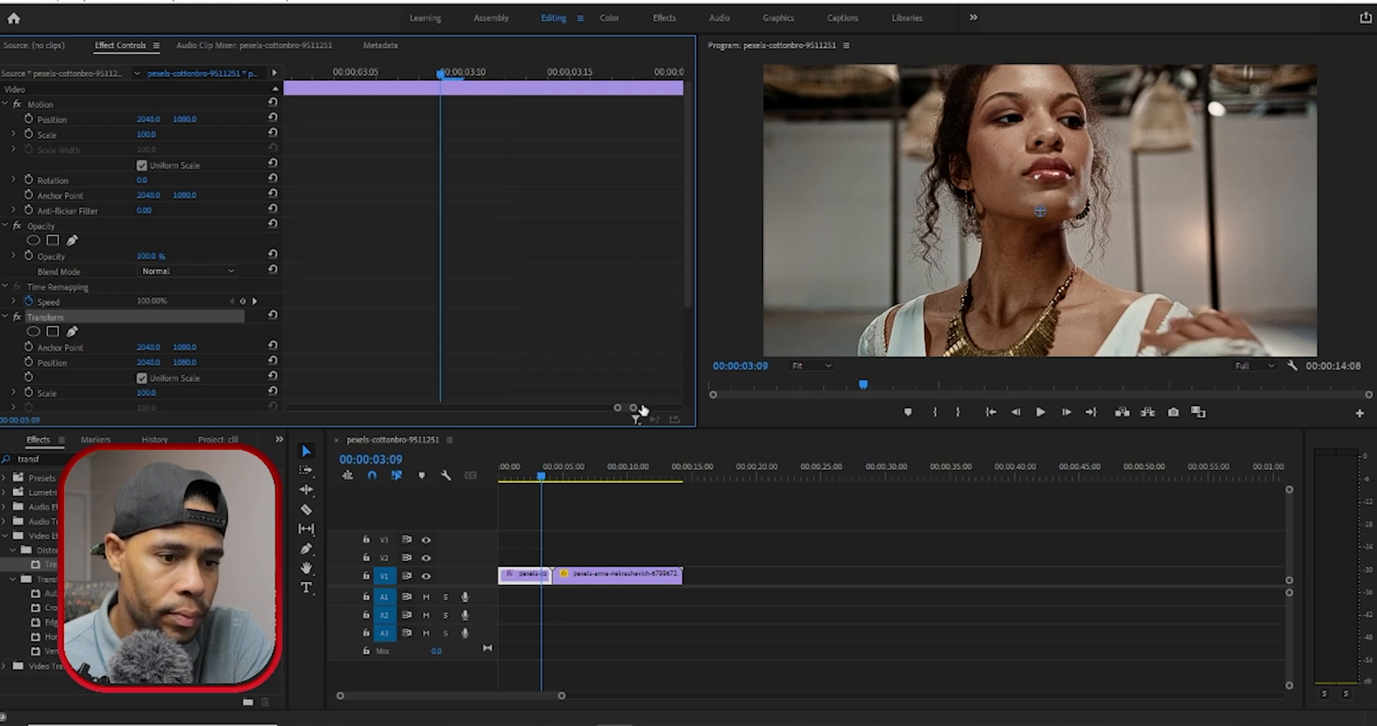
drag(560, 695, 476, 695)
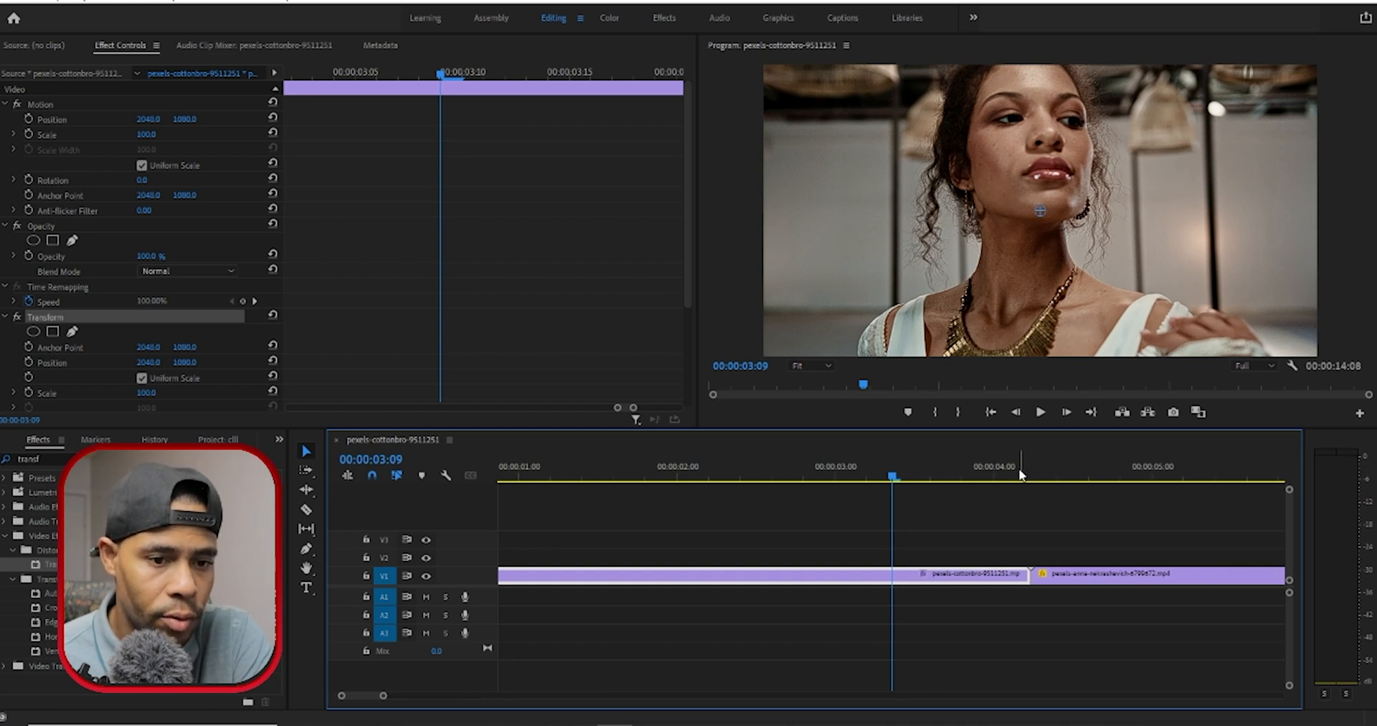
drag(913, 472, 1026, 466)
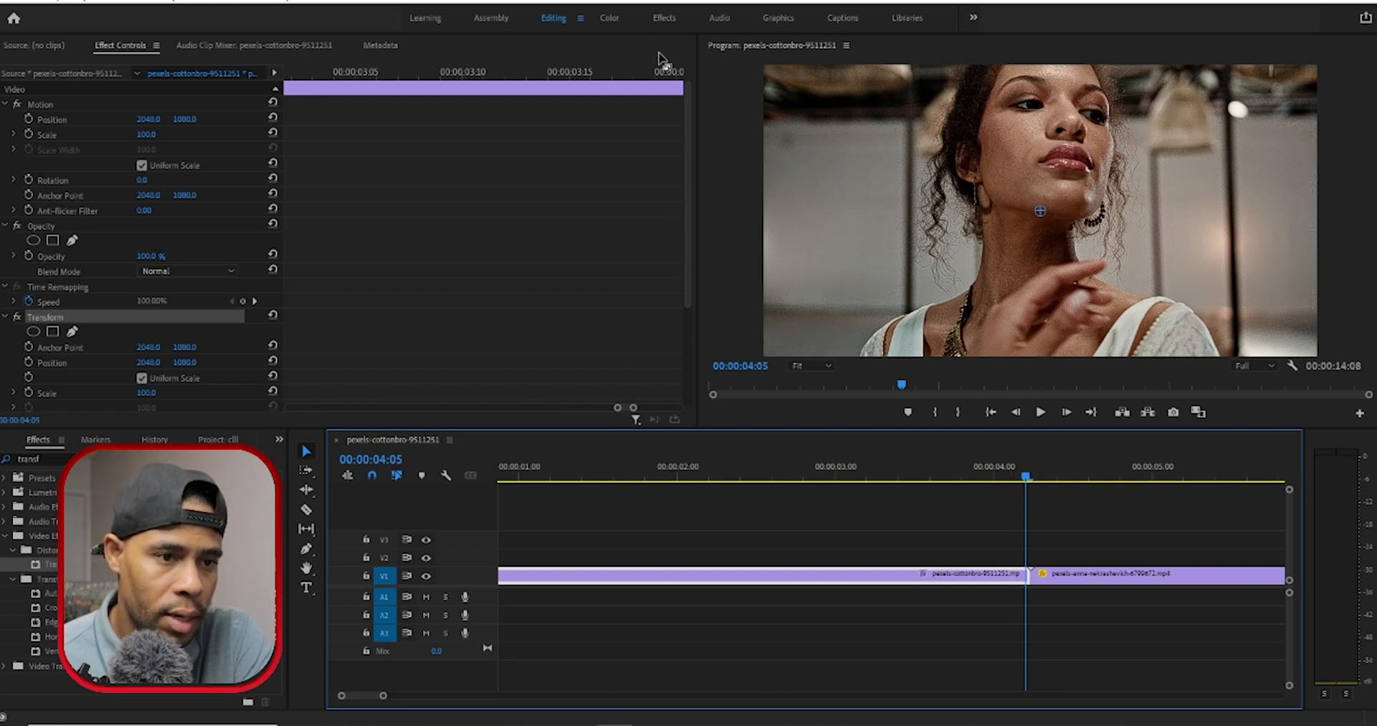
drag(616, 408, 517, 408)
key(Right)
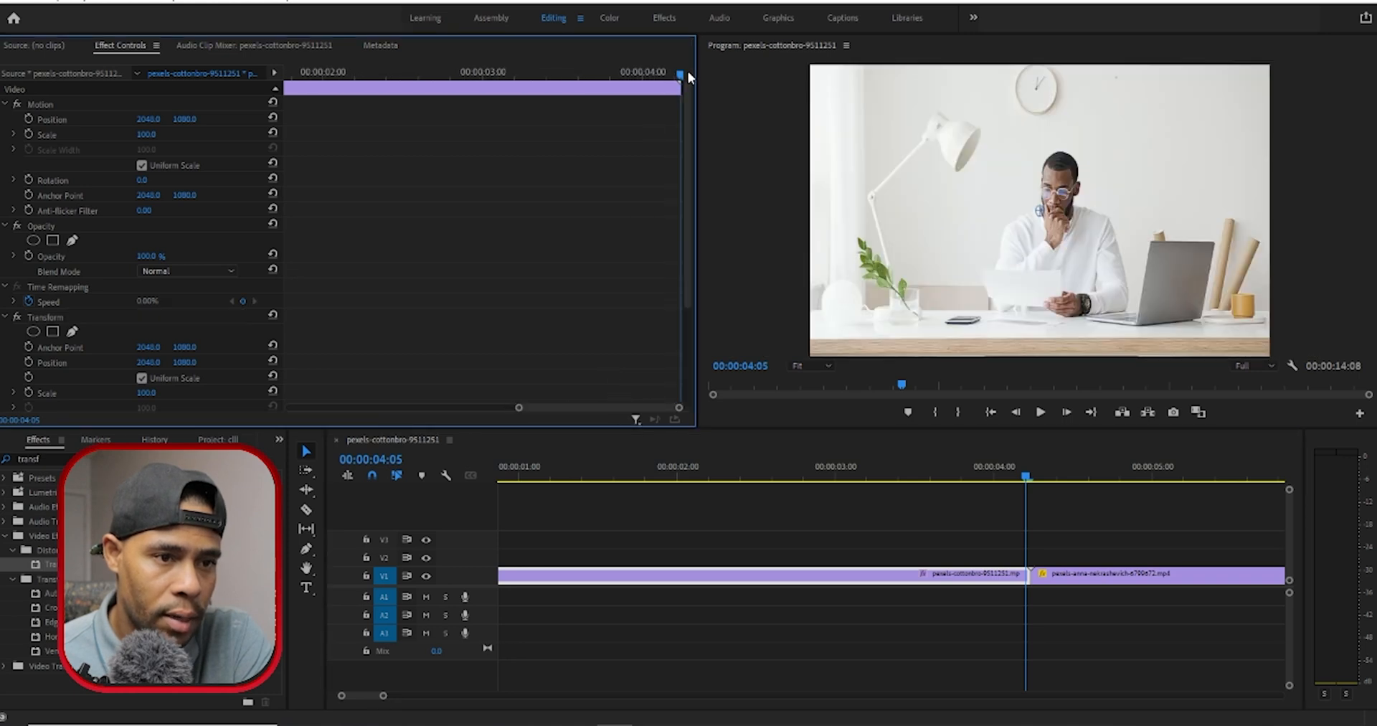
click(1025, 479)
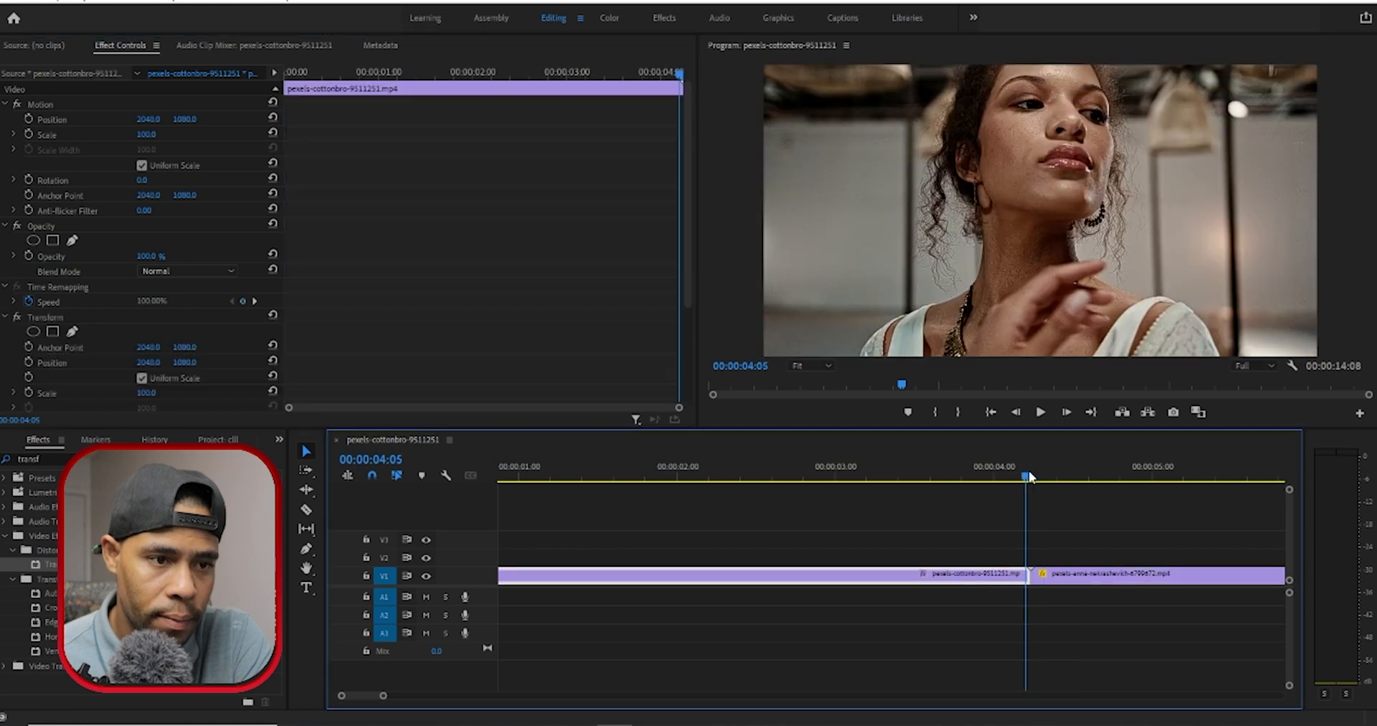
click(1032, 478)
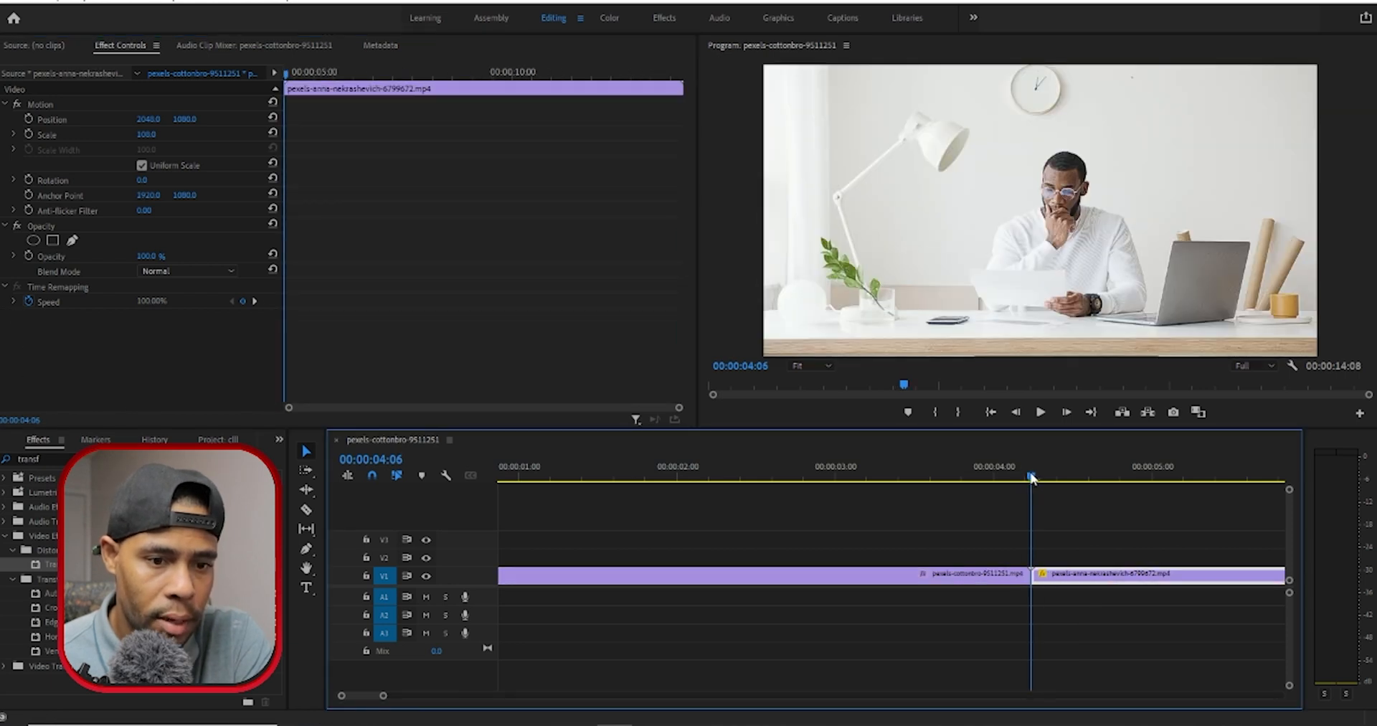
click(1027, 478)
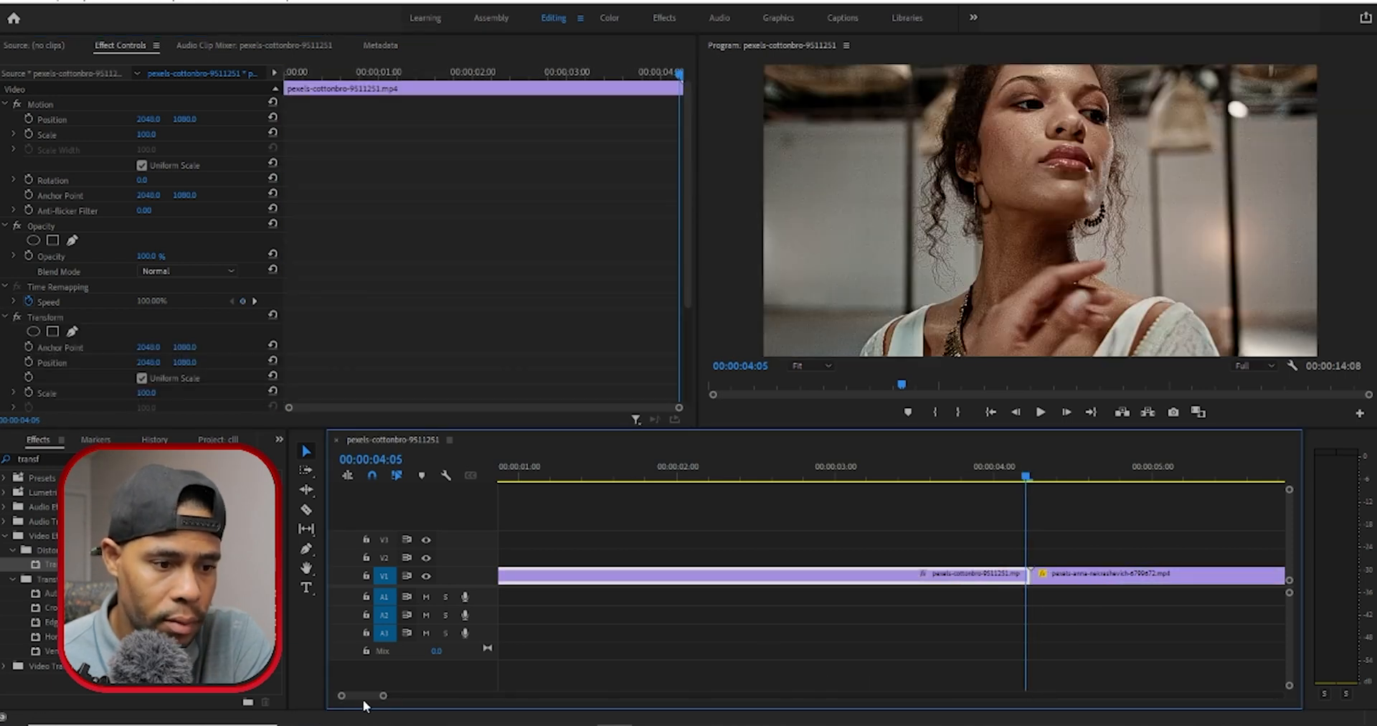
drag(383, 700, 361, 696)
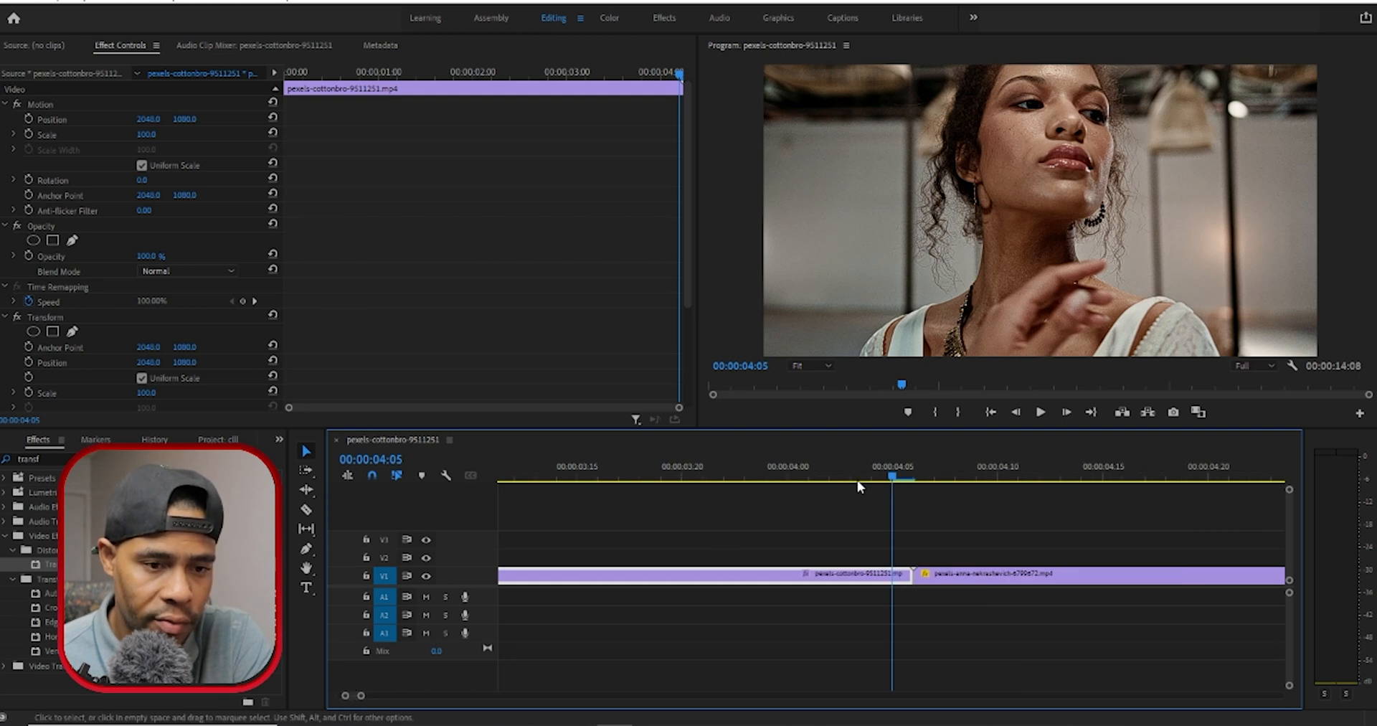
click(913, 472)
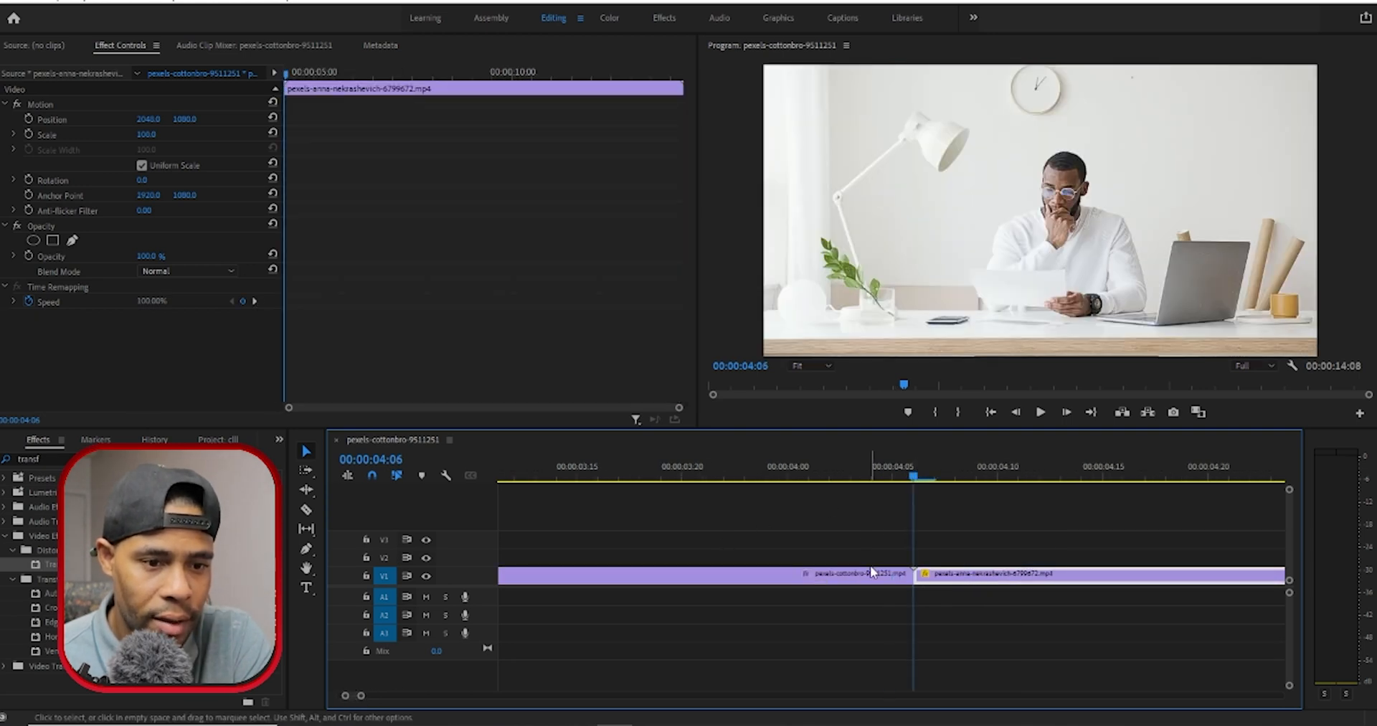
drag(907, 477, 897, 474)
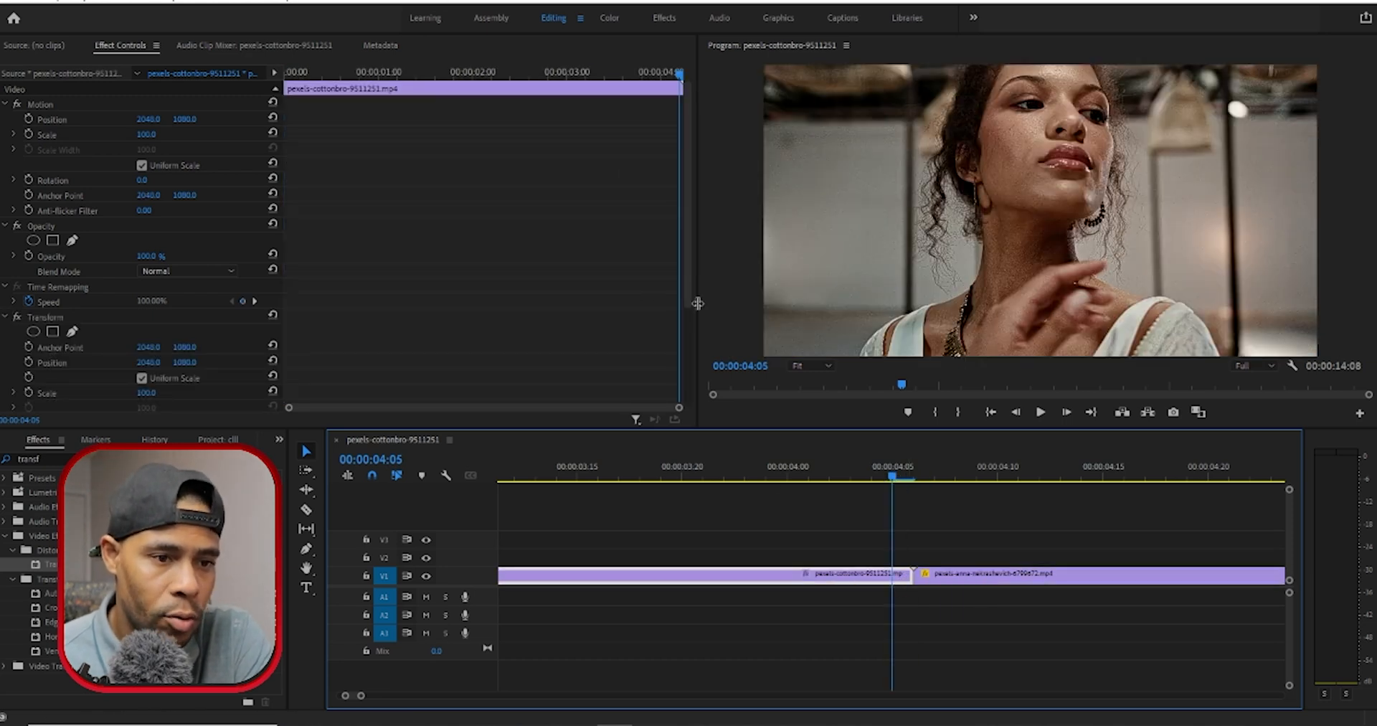
Turn on keyframing for the Transform effect's Scale at the last frame of the first clip.
drag(685, 300, 688, 349)
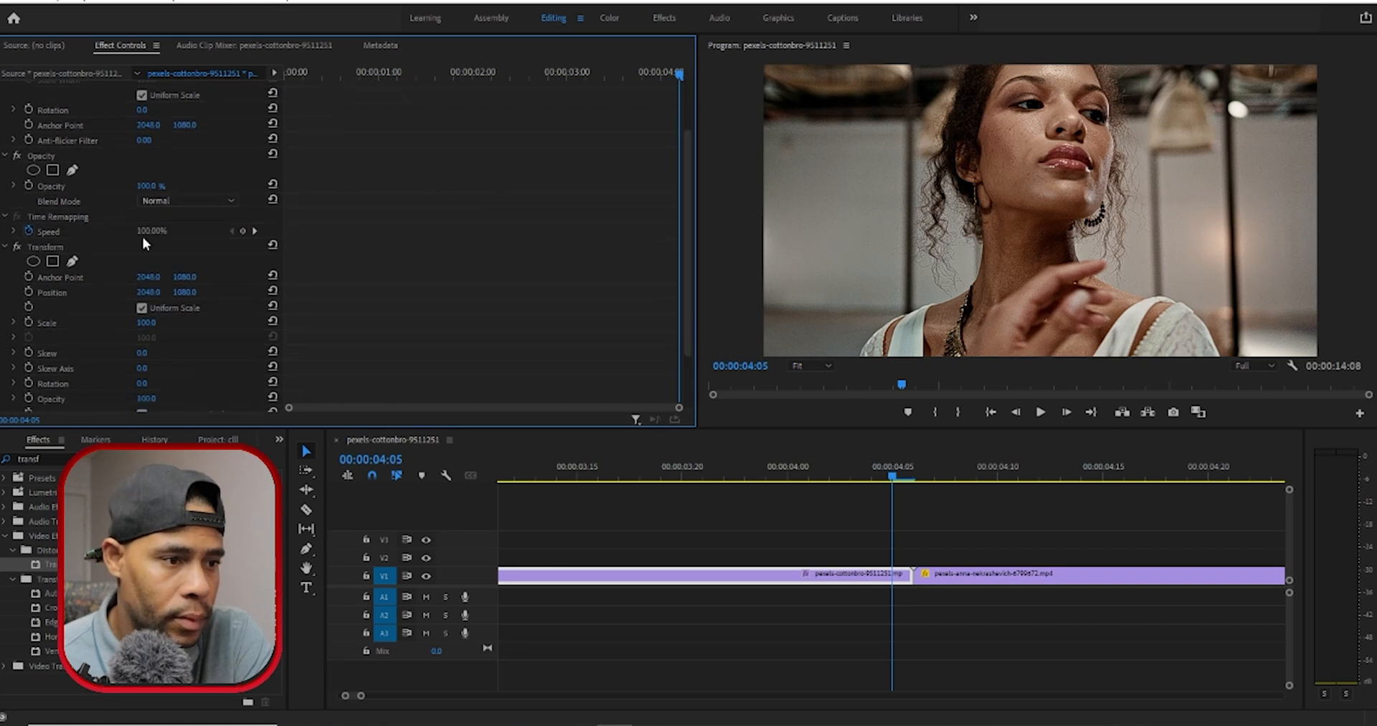
click(36, 247)
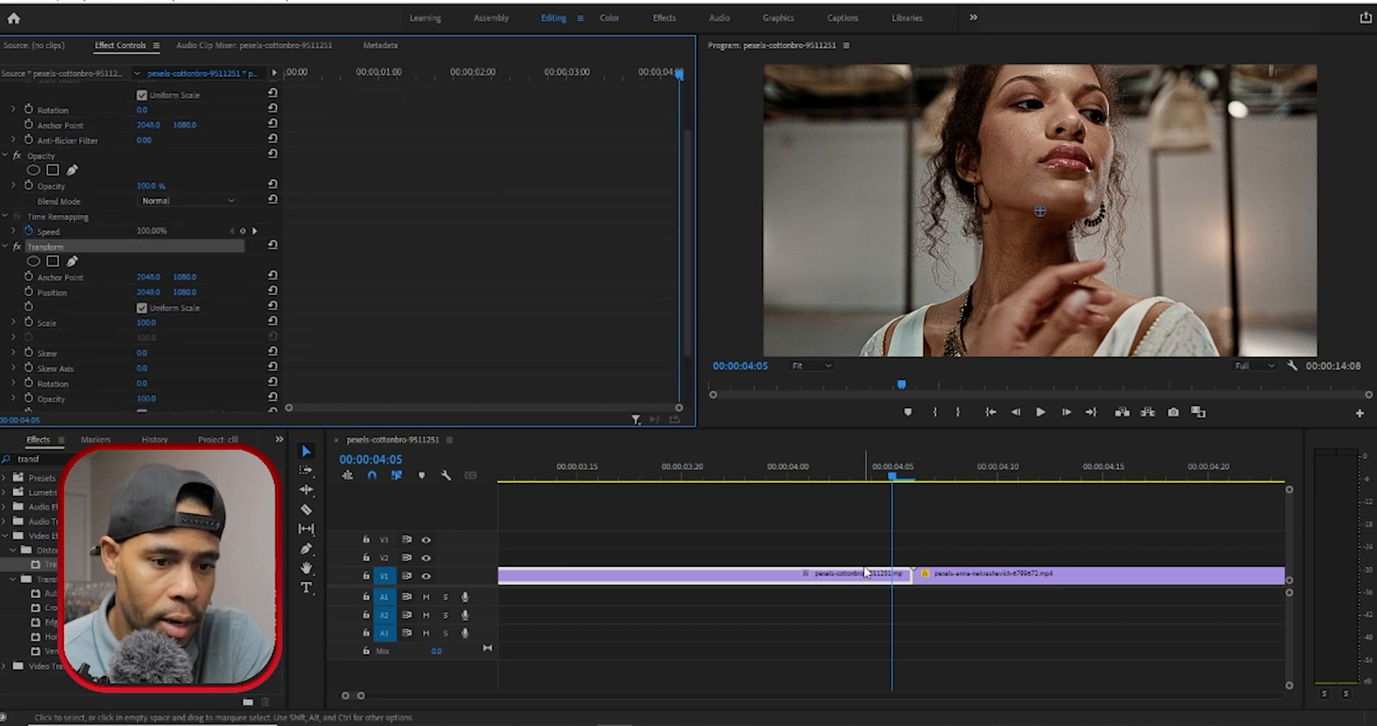
click(28, 322)
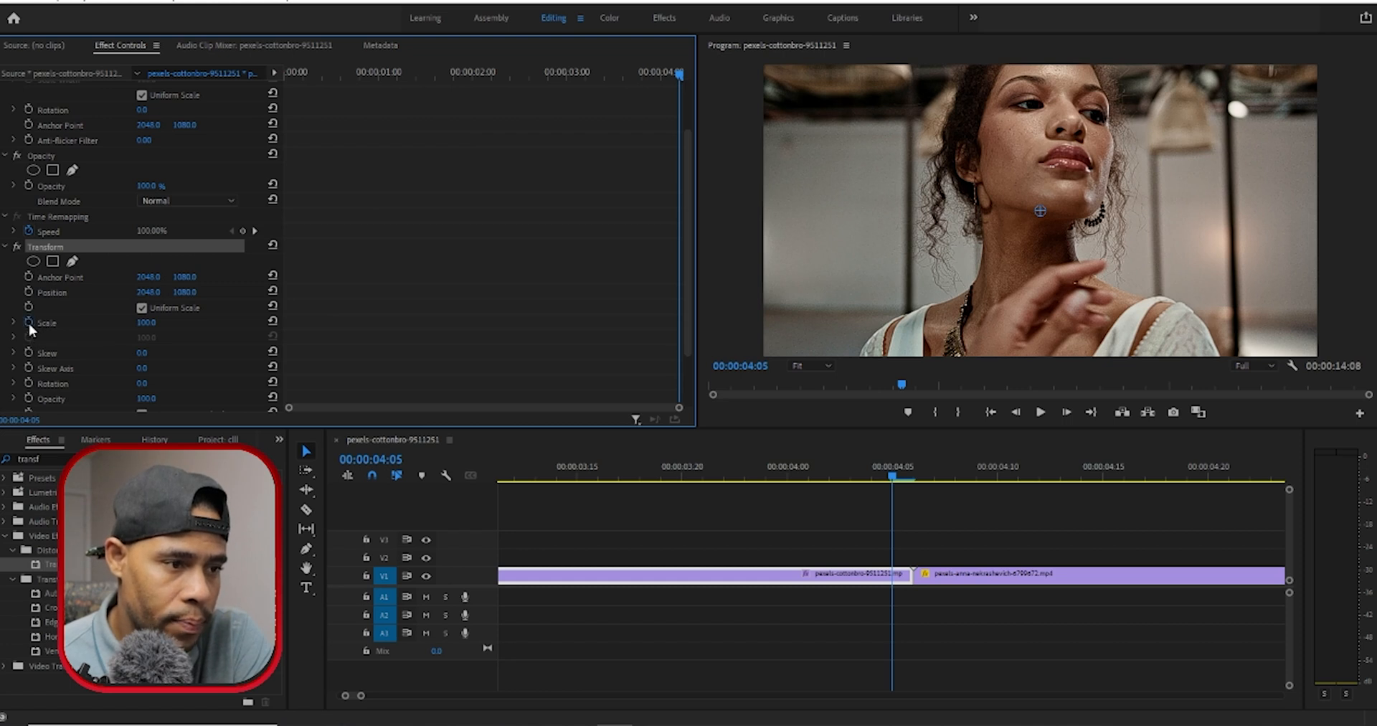
drag(678, 408, 527, 406)
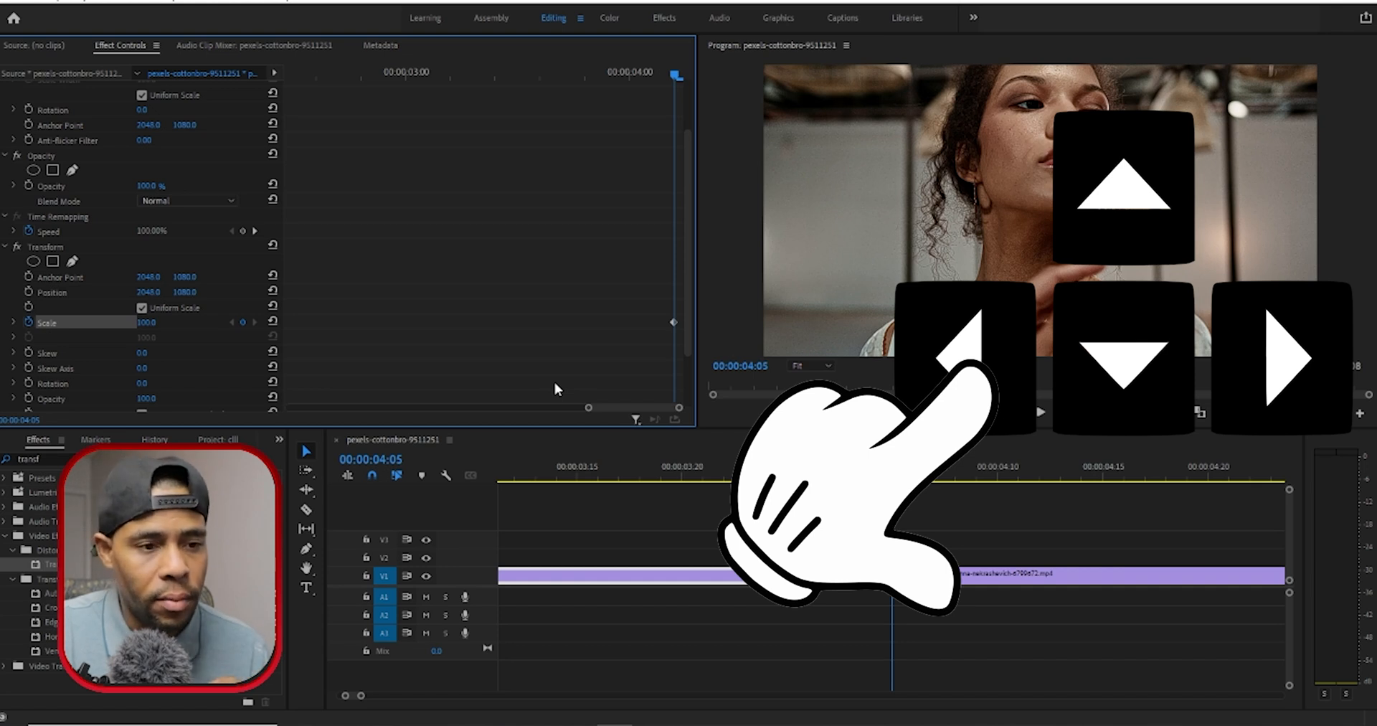
key(Left)
key(Left)
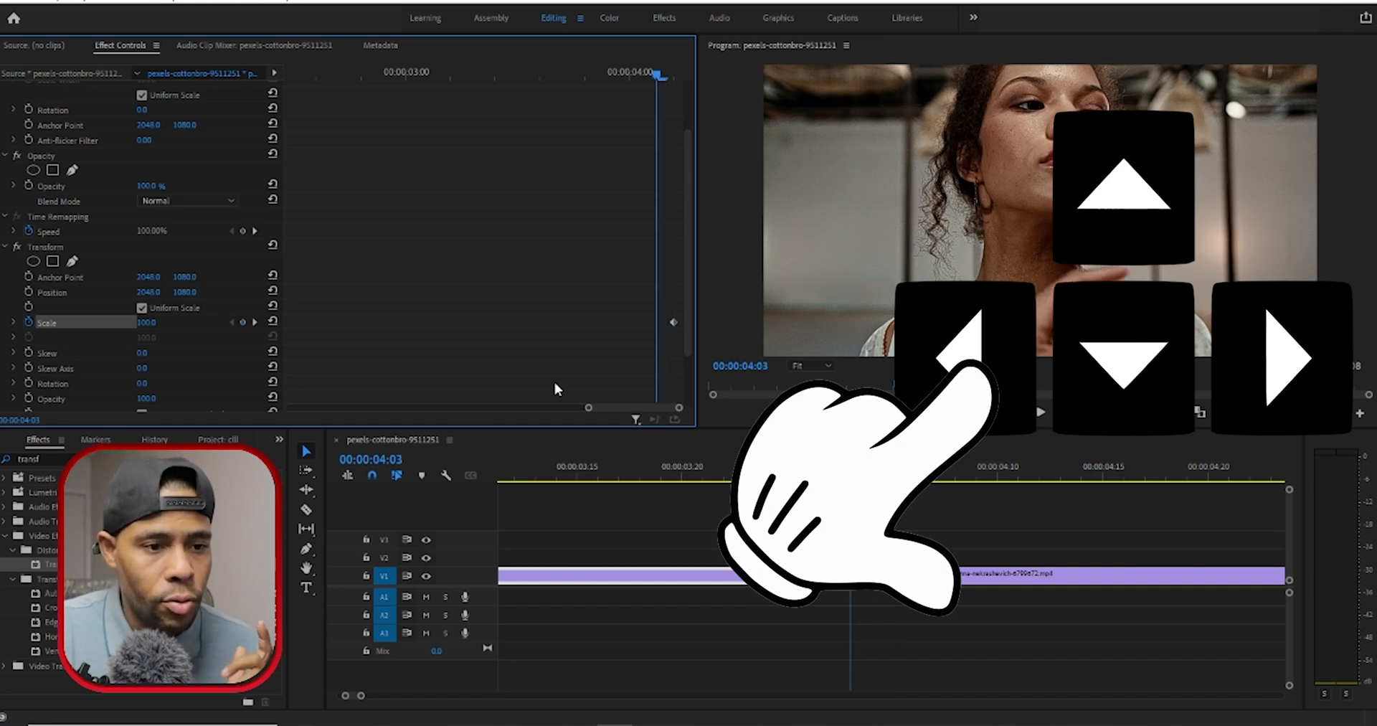
key(Left)
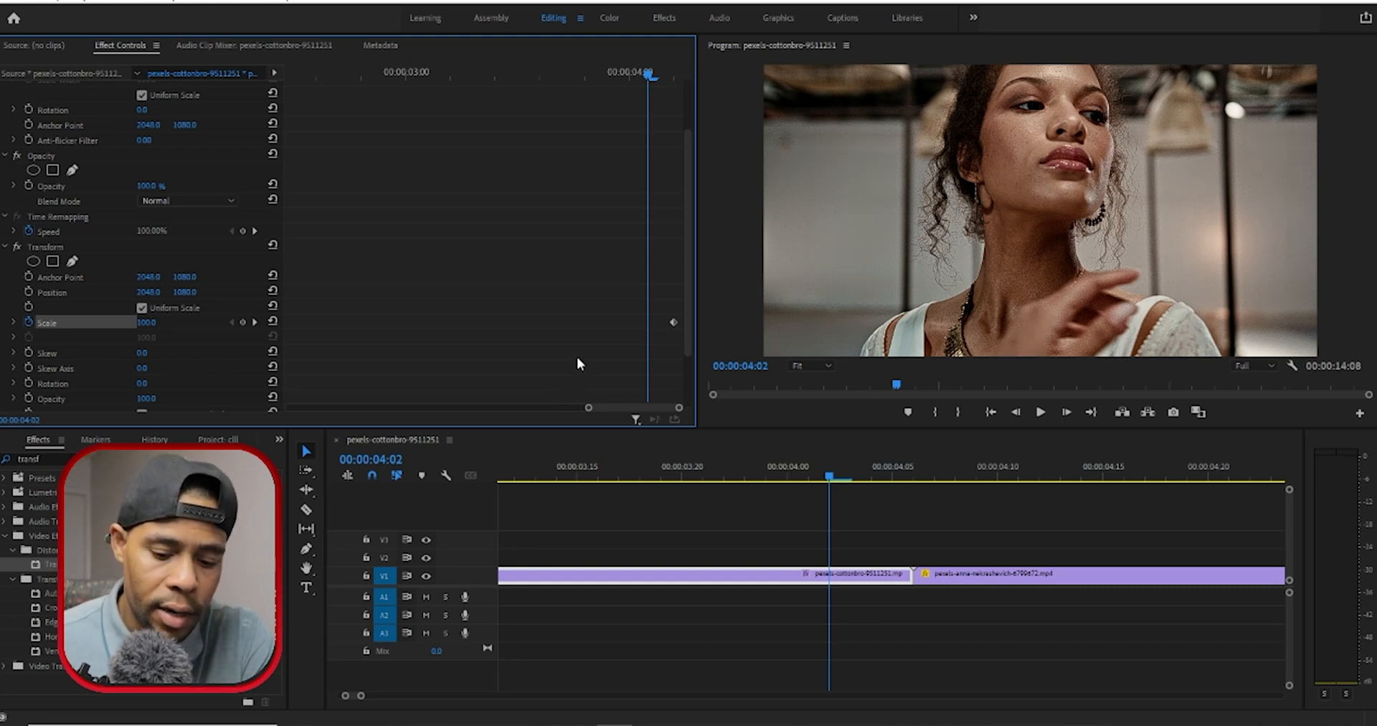
key(Right)
key(Right)
key(Right)
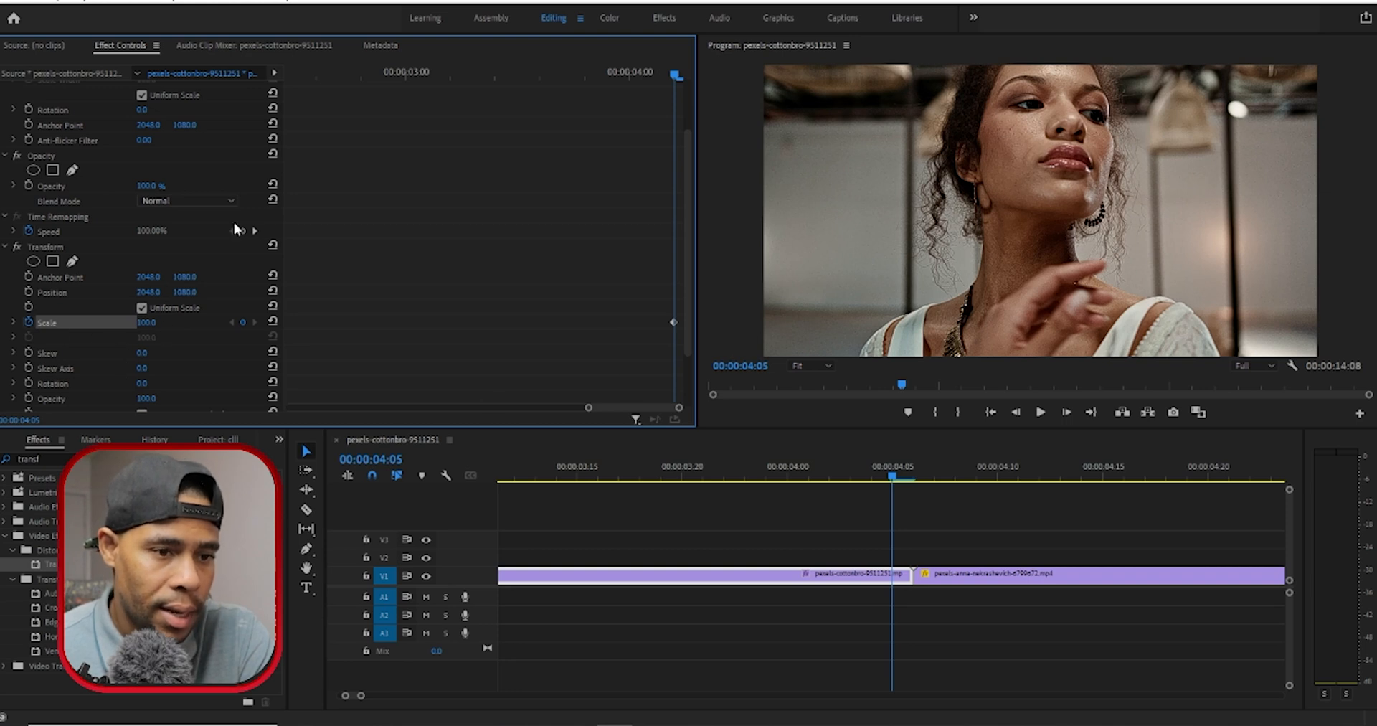
Set the Transform effect's Scale to 175 at the keyframe on the first clip's last frame.
click(147, 322)
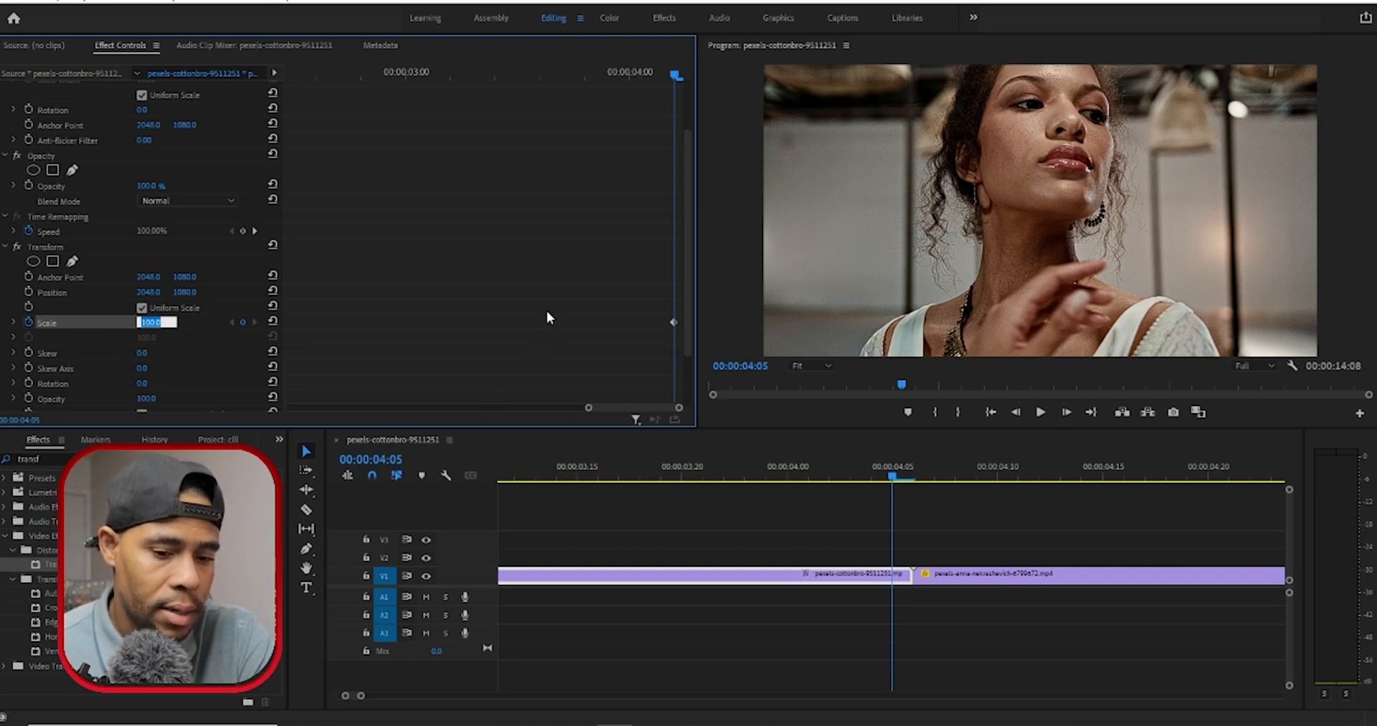
text(17)
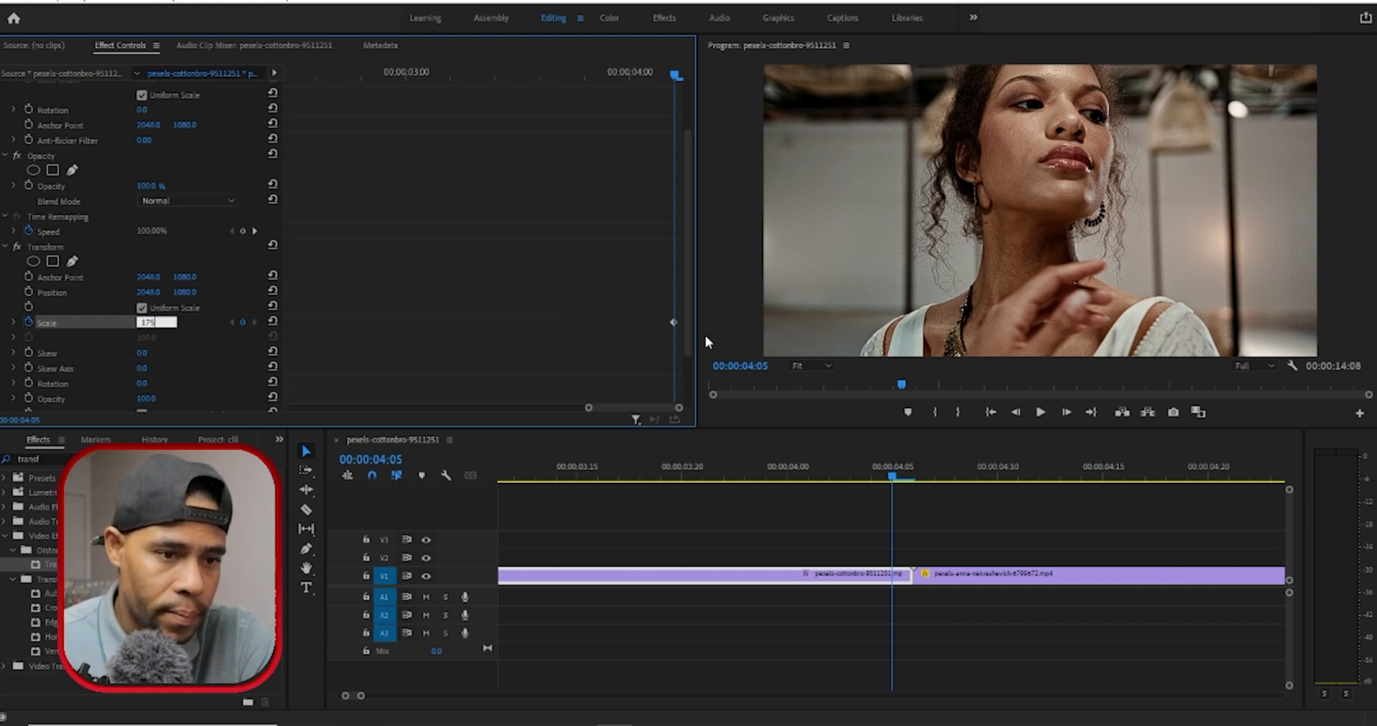
text(5)
key(Return)
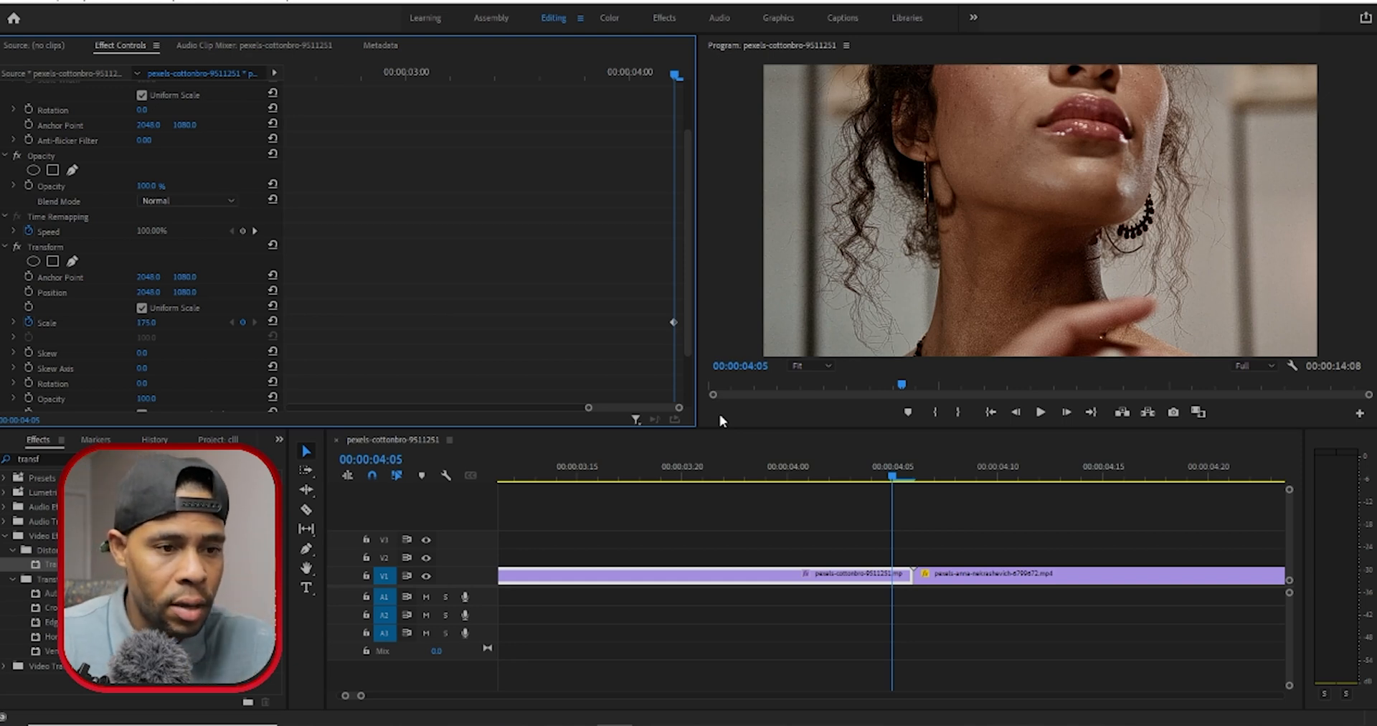
Move the playhead three frames back from the Scale keyframe, to 00:00:04:02.
key(Left)
key(Left)
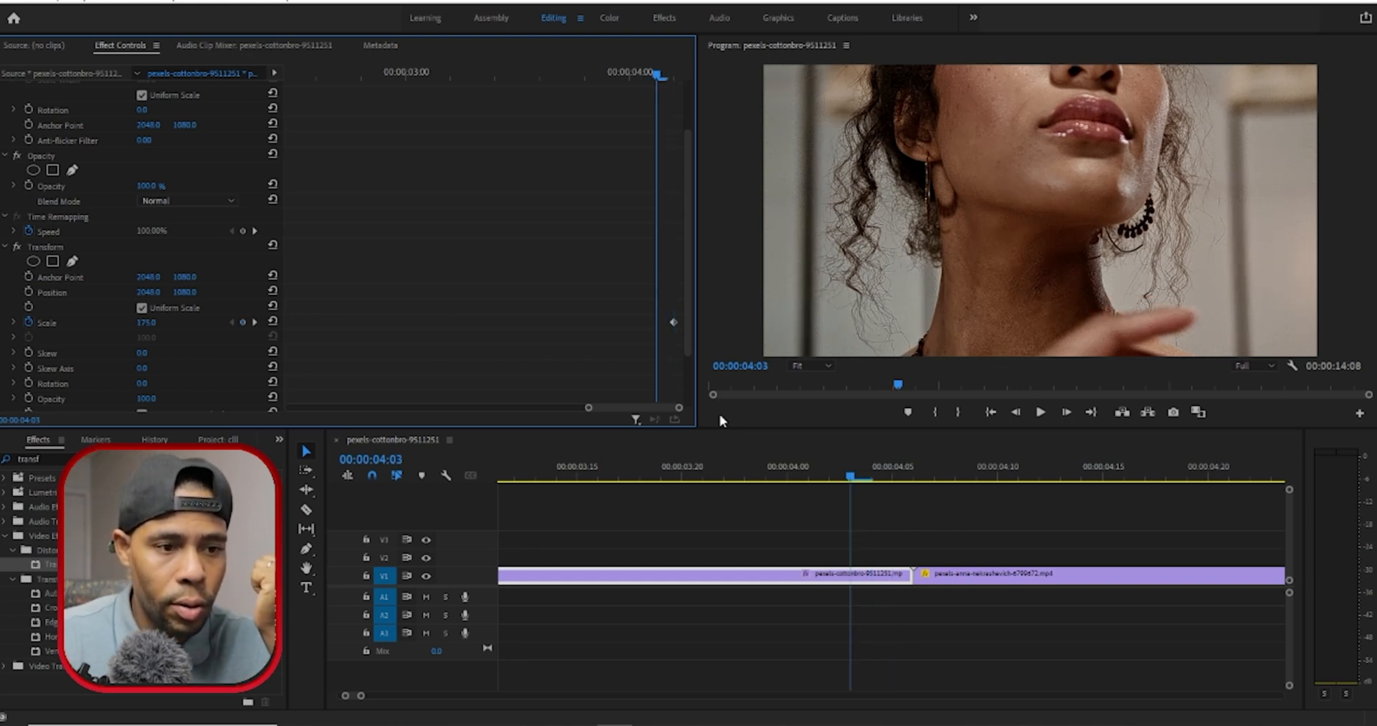
key(Left)
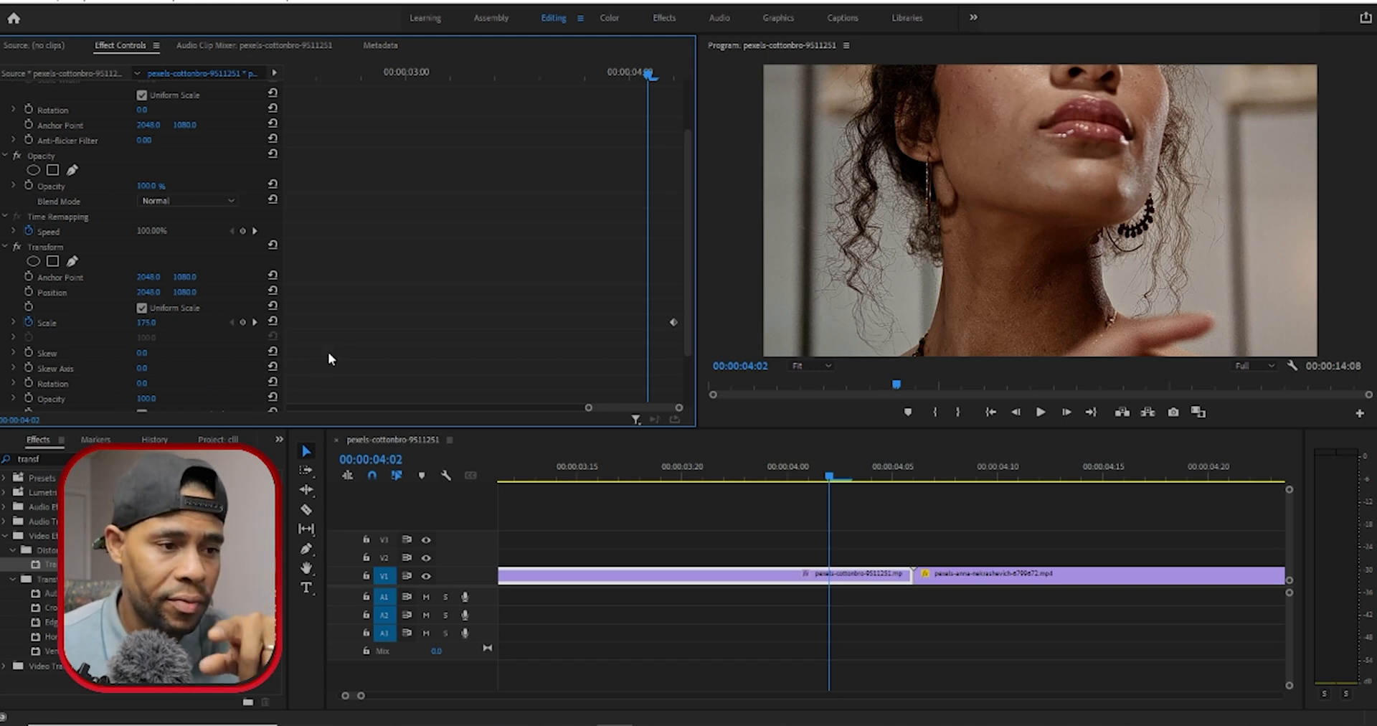
Reset the Transform effect's Scale to 100 at 00:00:04:02 and scrub between the two Scale keyframes.
click(273, 322)
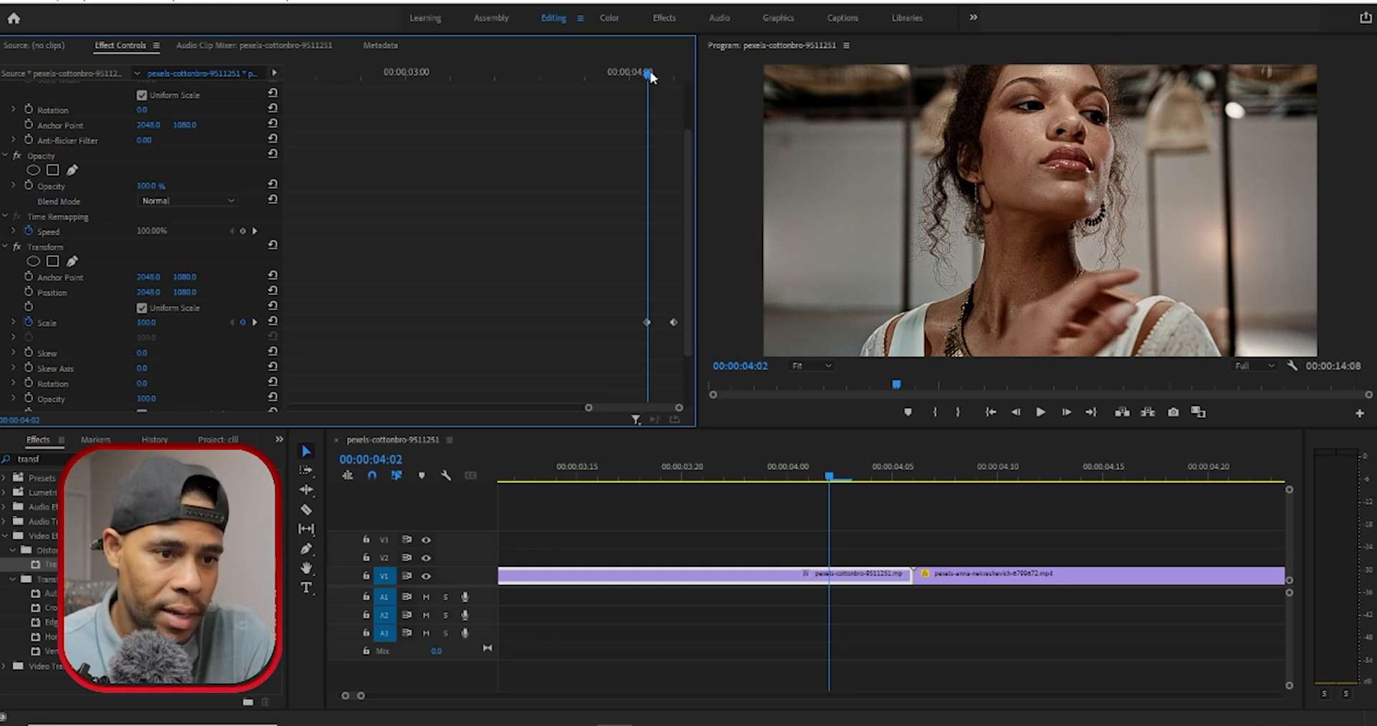
drag(650, 75, 678, 80)
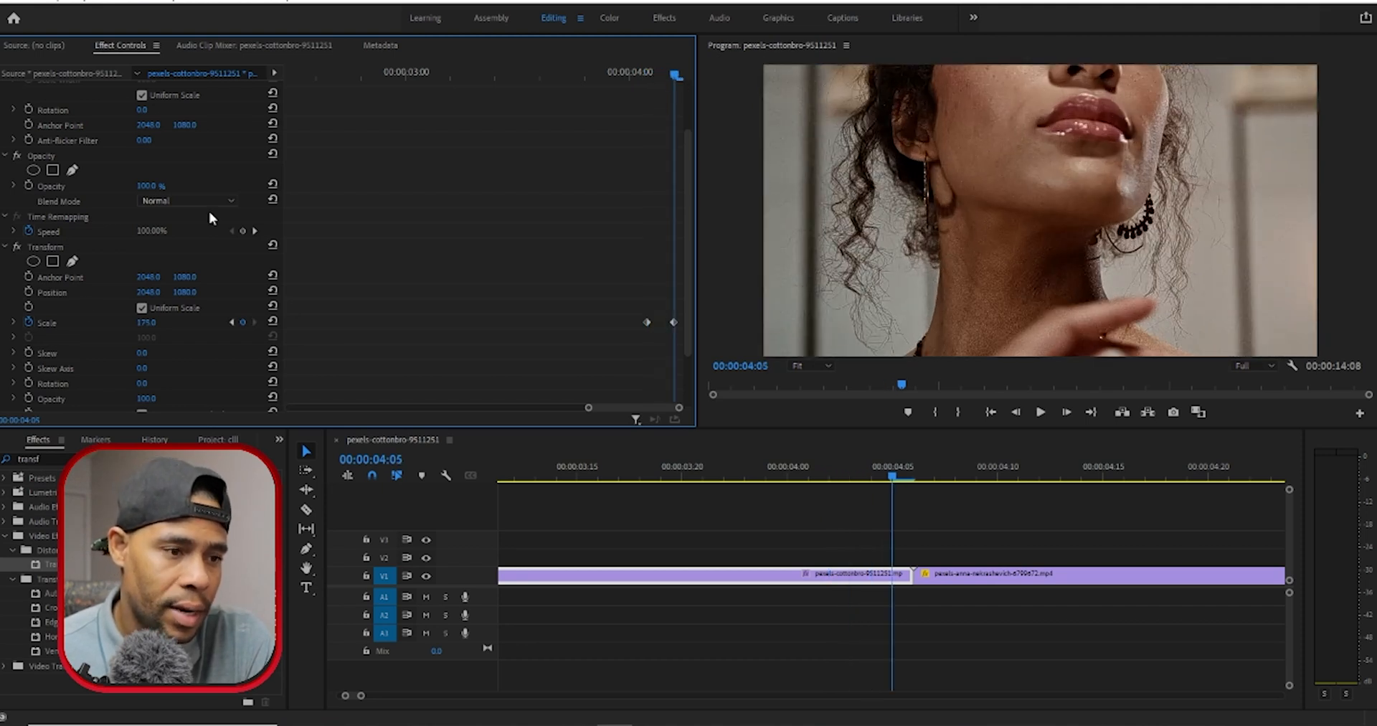
drag(671, 71, 645, 76)
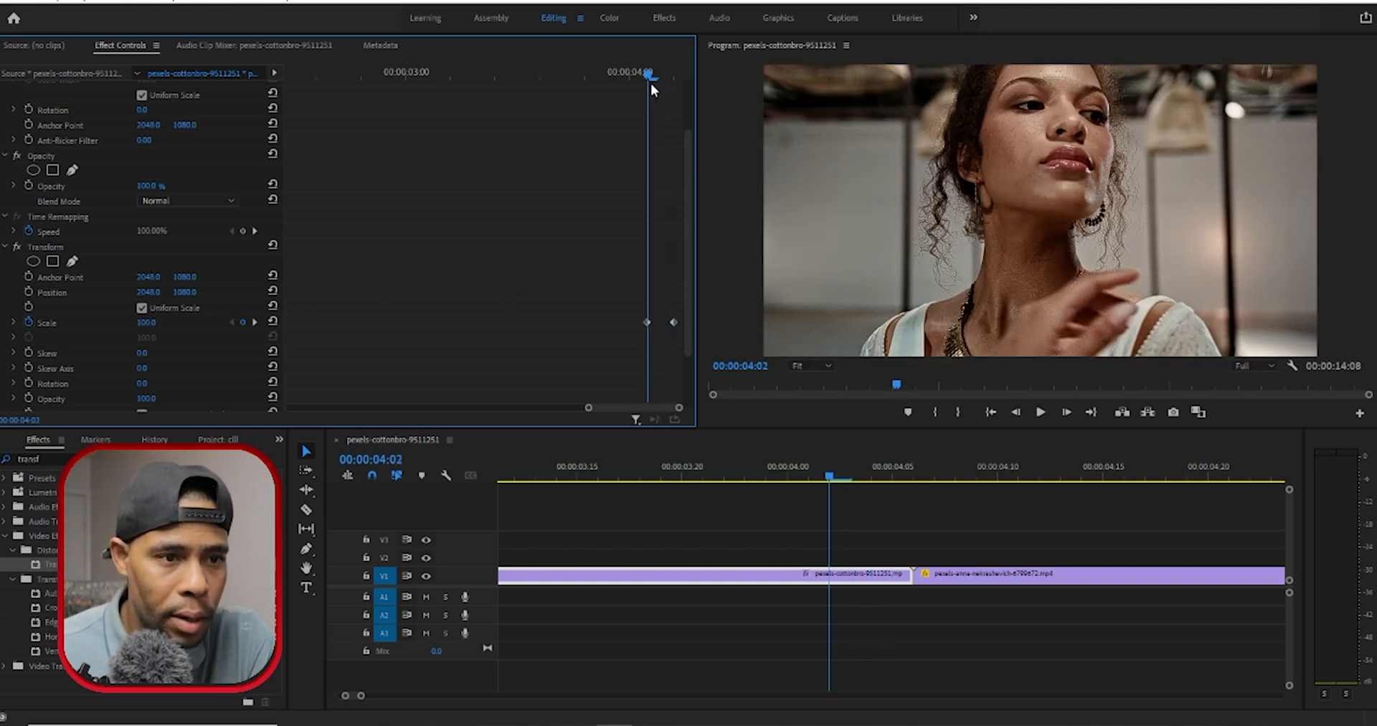
Set the Transform effect's Shutter Angle to 360 on the first clip.
scroll(694, 237, down, 2)
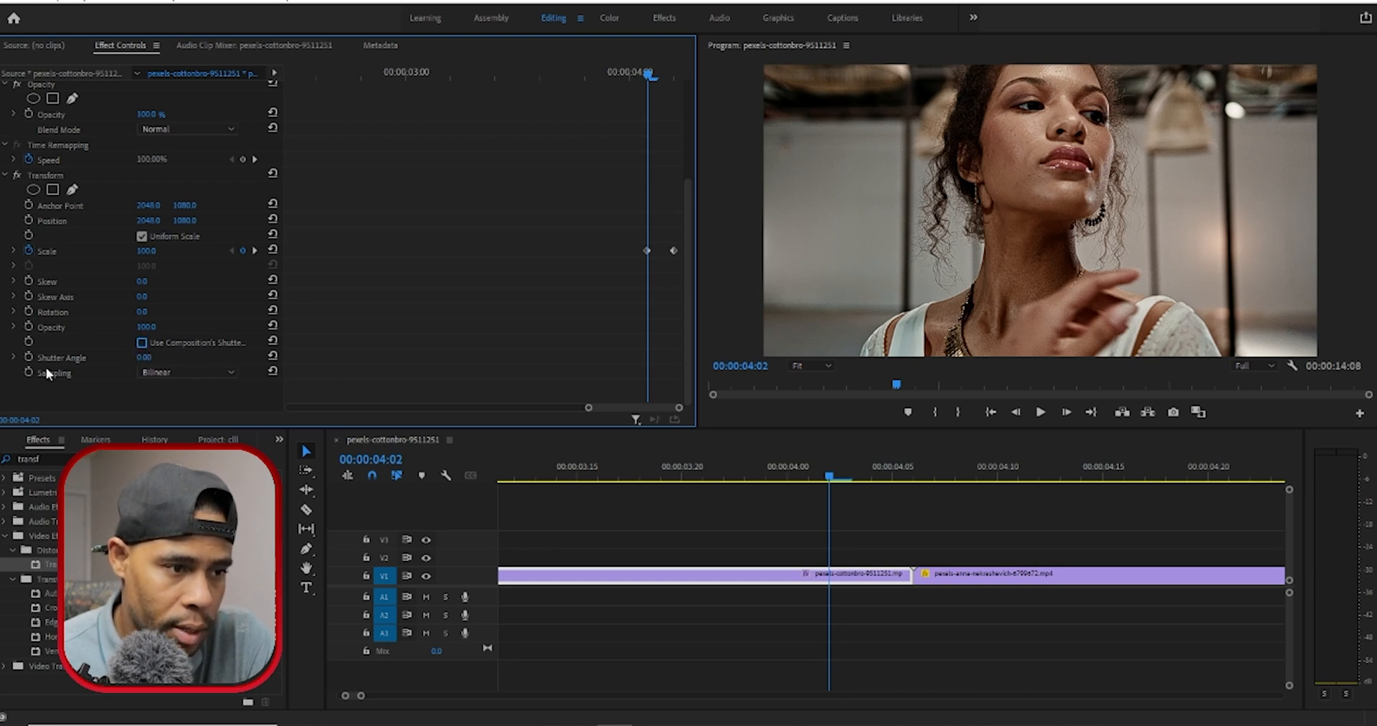
click(144, 358)
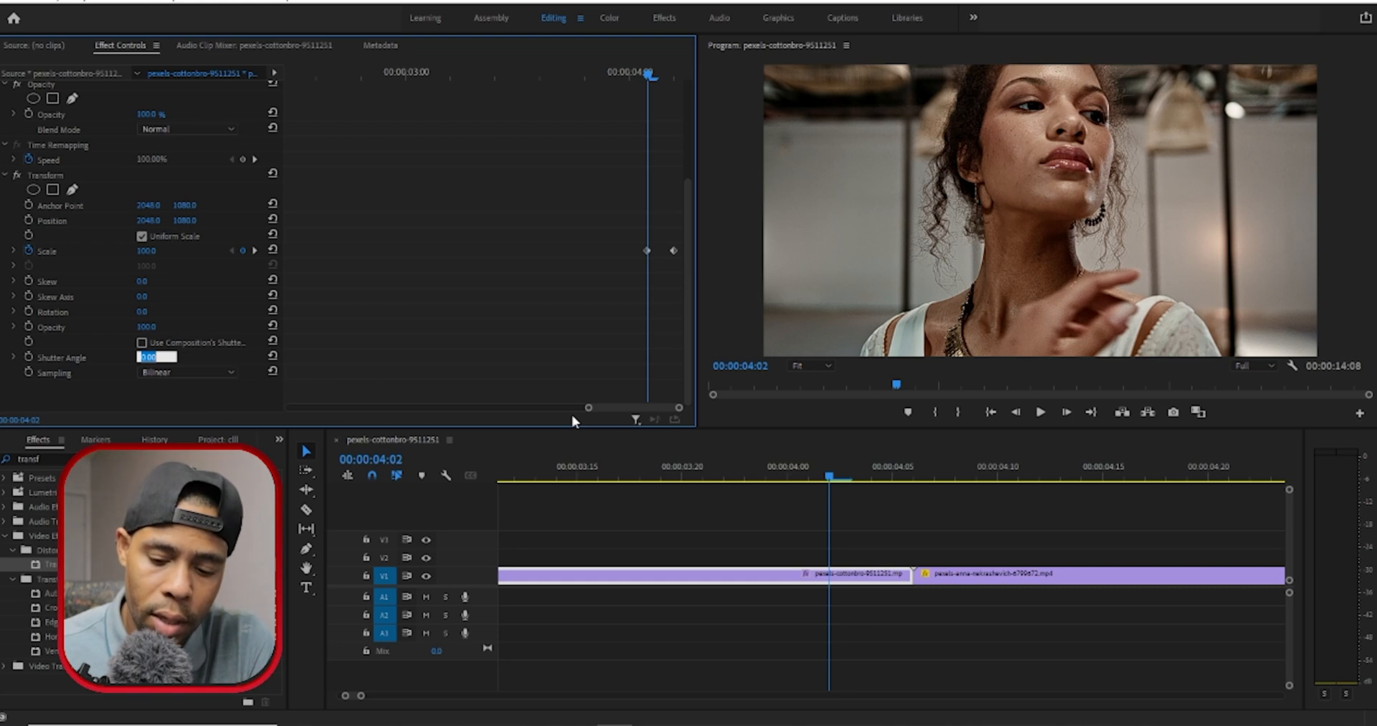
text(360)
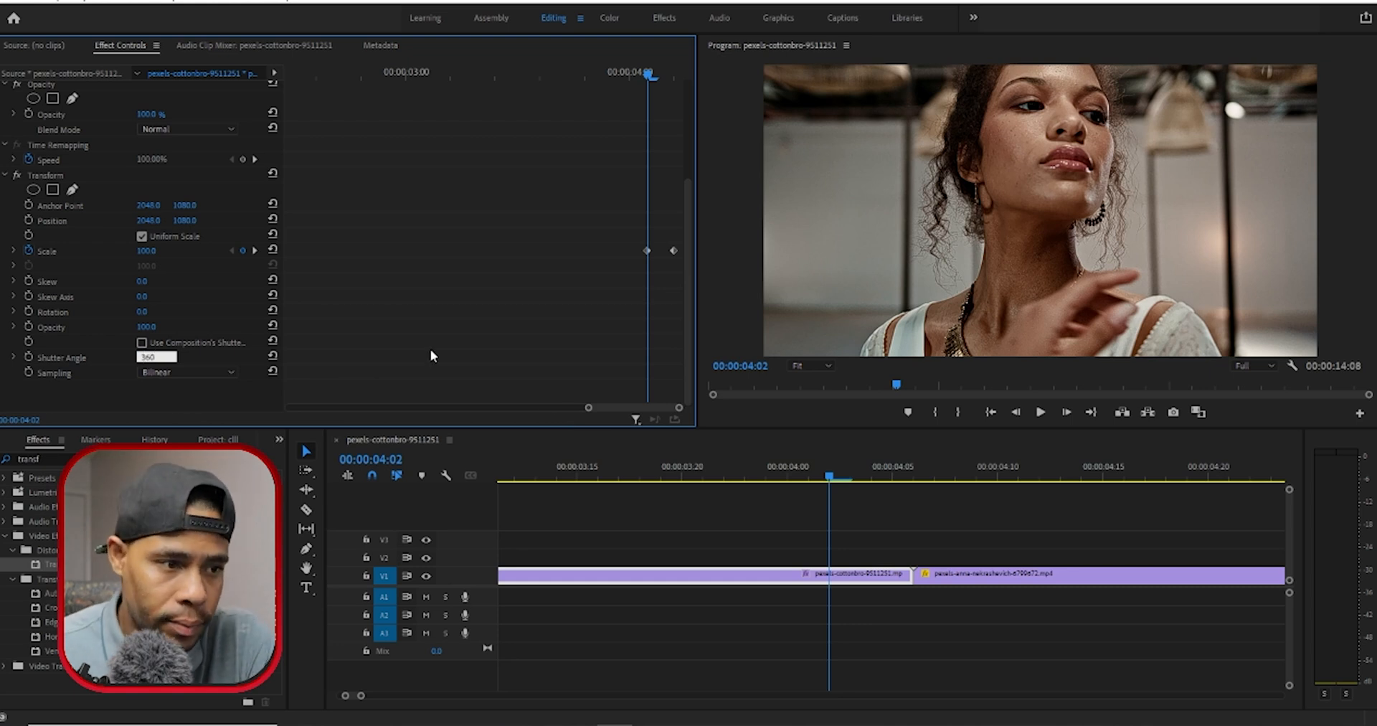
key(Return)
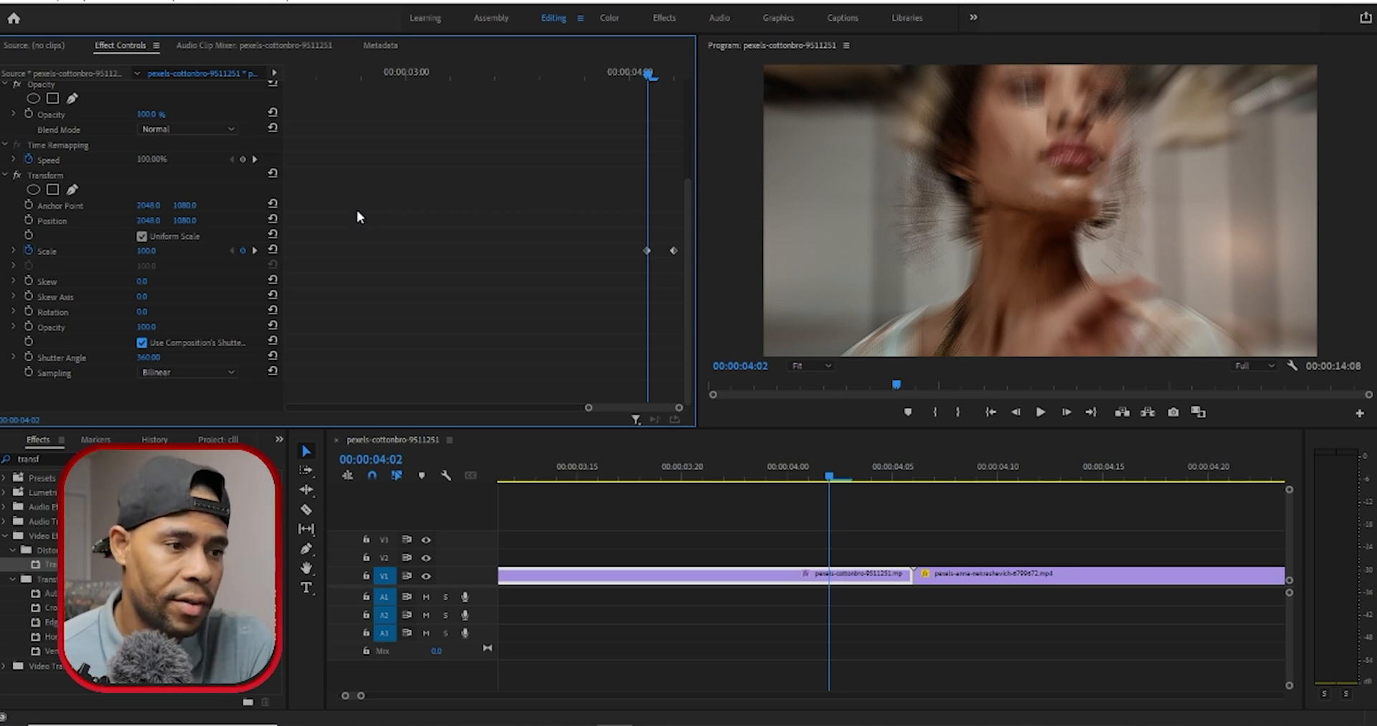
Shift the first clip's two Transform Scale keyframes slightly later, placing the second one at the clip's very end.
click(934, 476)
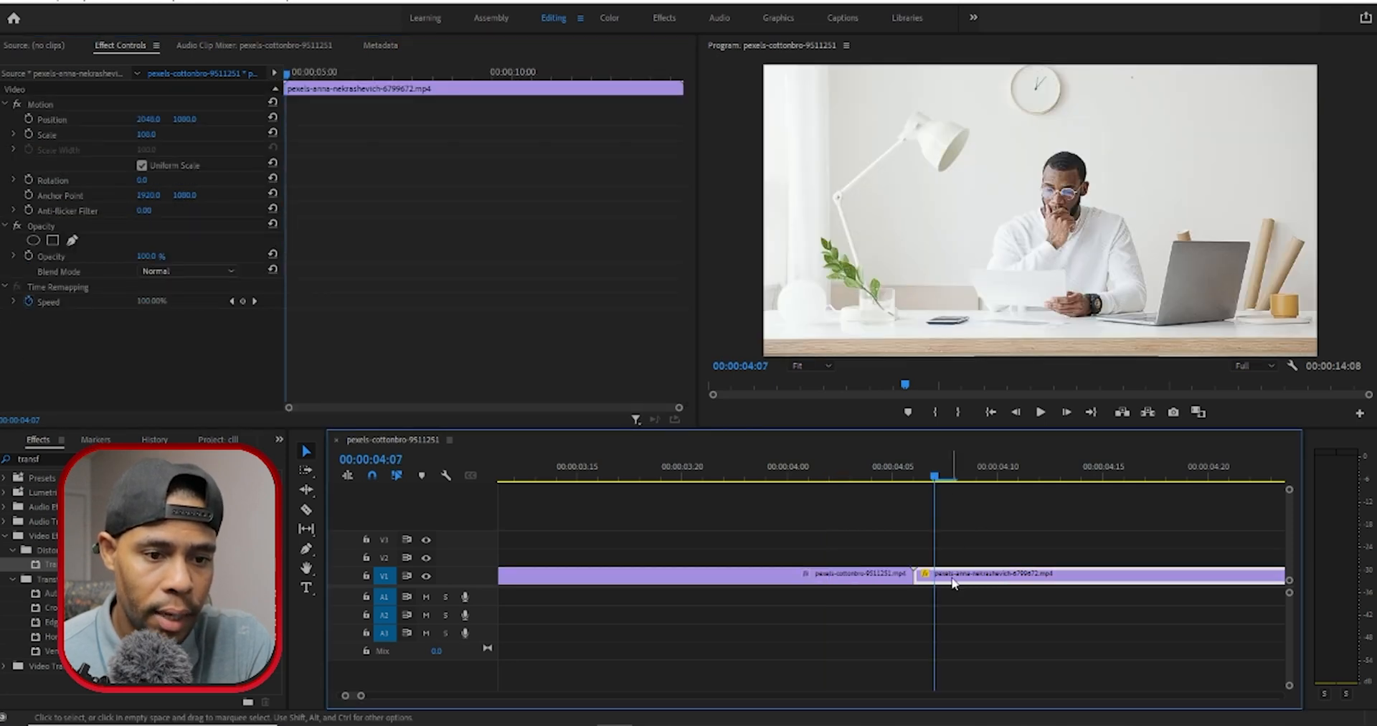
click(869, 476)
mouse_move(869, 476)
mouse_down()
mouse_move(913, 475)
mouse_move(848, 477)
mouse_move(887, 483)
mouse_up()
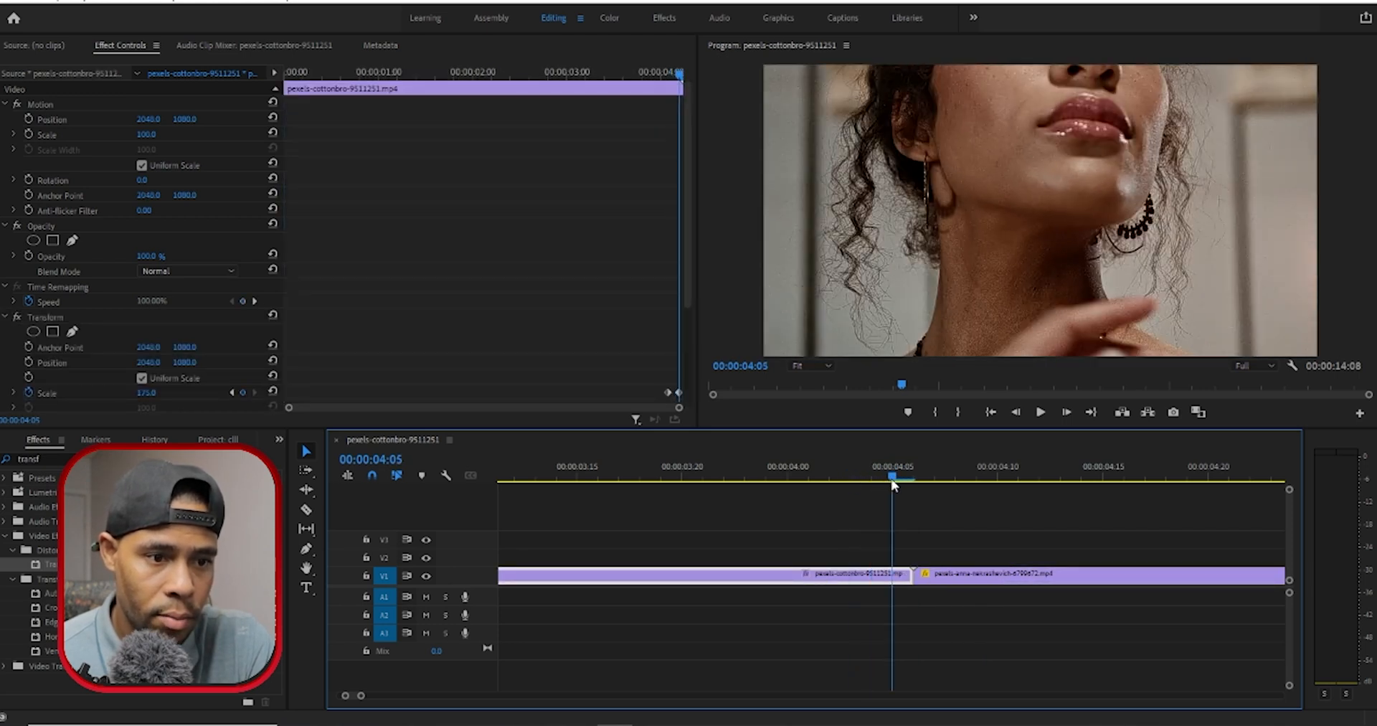
drag(680, 411, 488, 420)
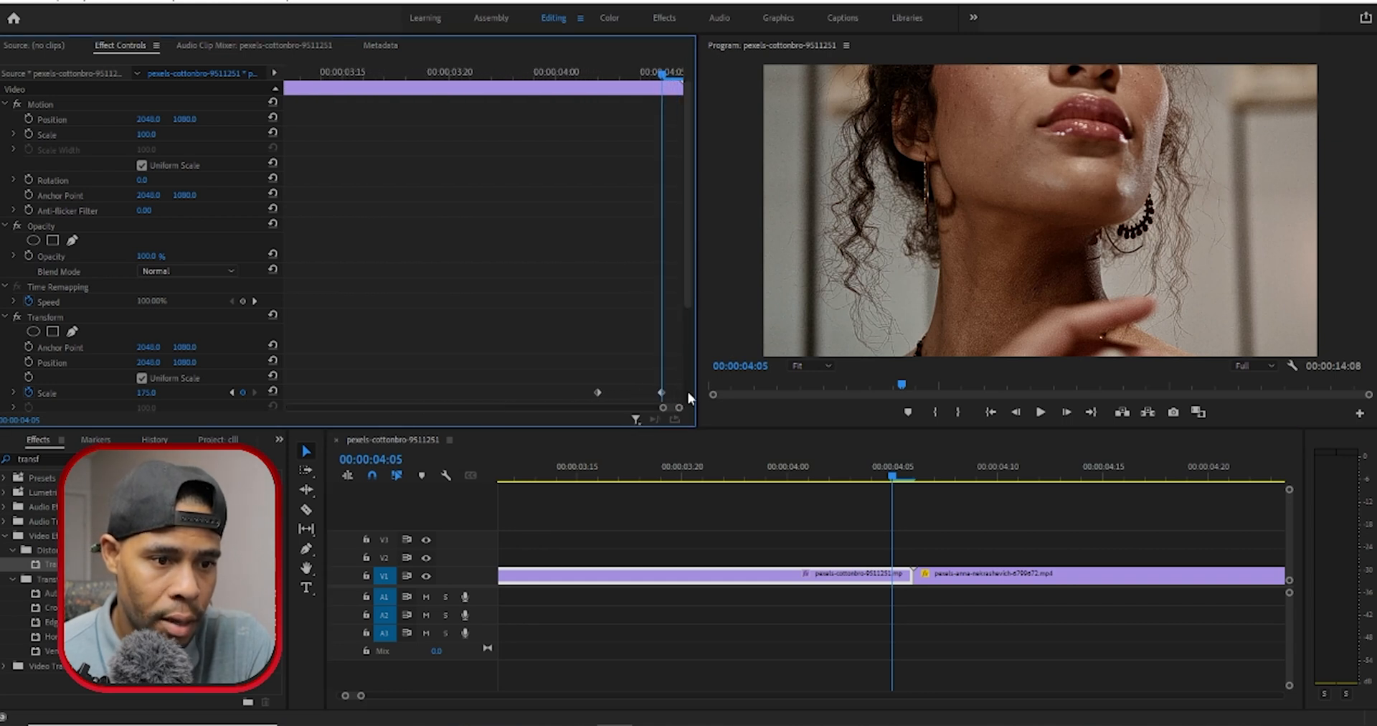
mouse_move(889, 477)
mouse_down()
mouse_move(824, 479)
mouse_move(891, 476)
mouse_up()
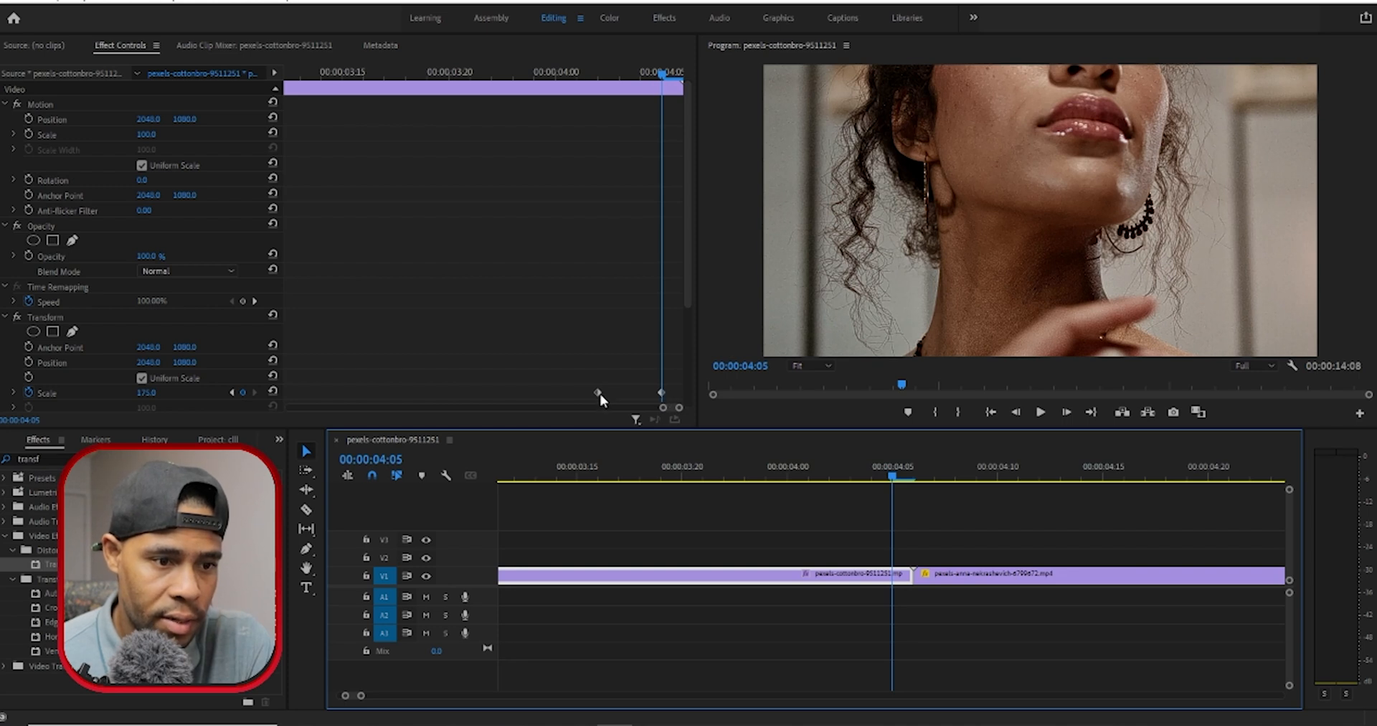
drag(598, 393, 682, 394)
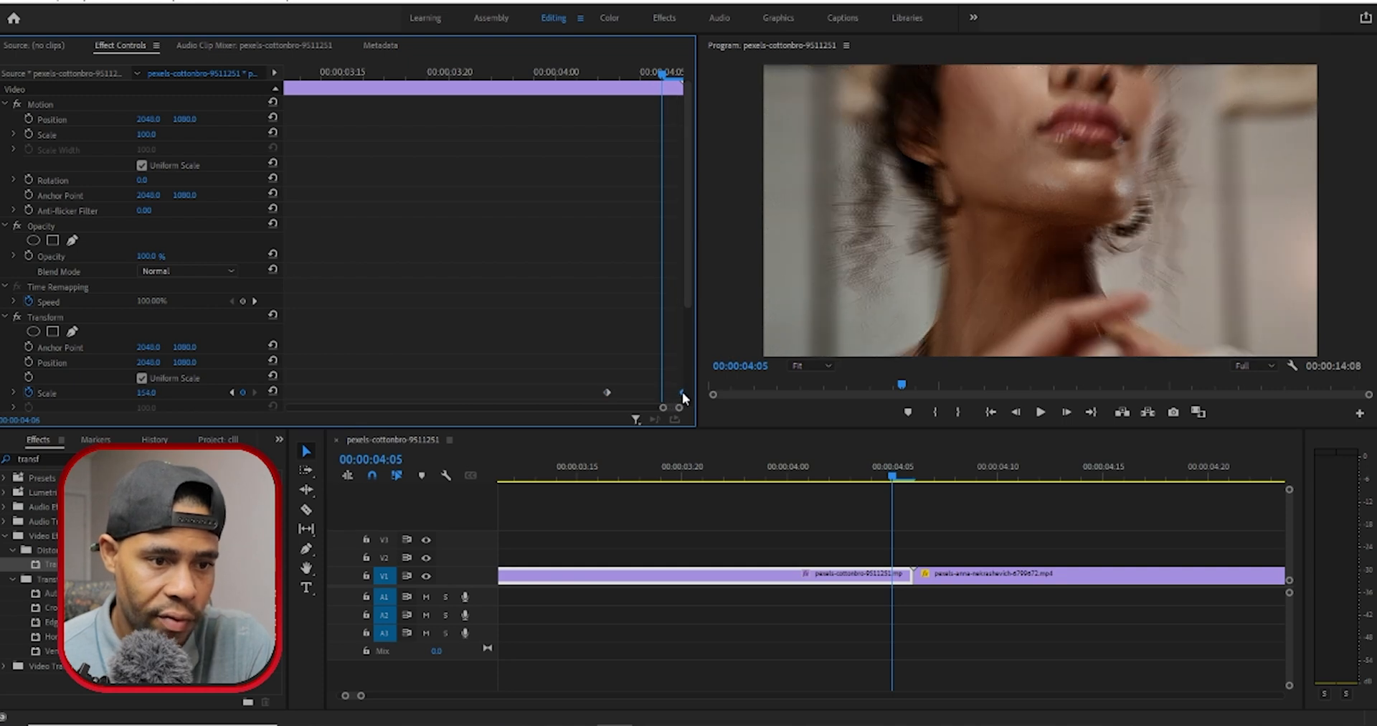
Try to move the playhead onto the last Scale keyframe, then return it to the first clip at 00:00:04:04.
click(898, 479)
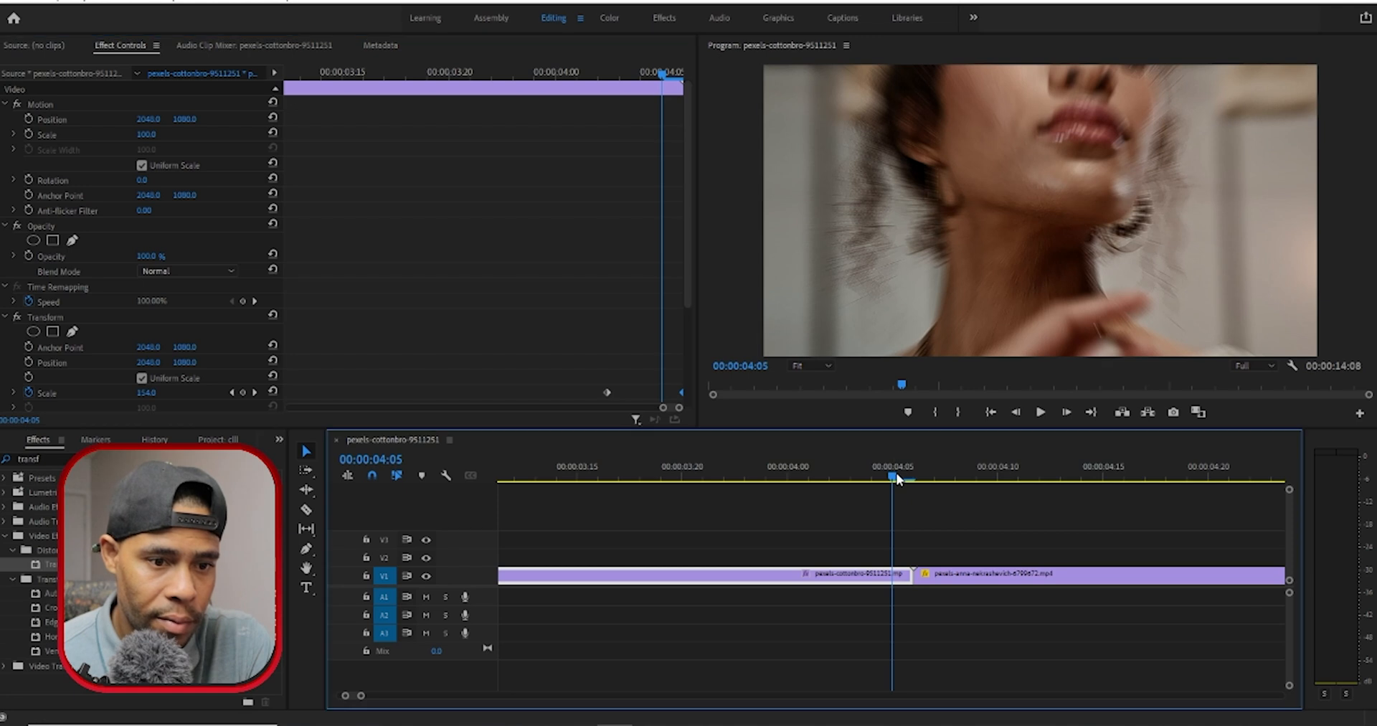
drag(909, 479, 902, 479)
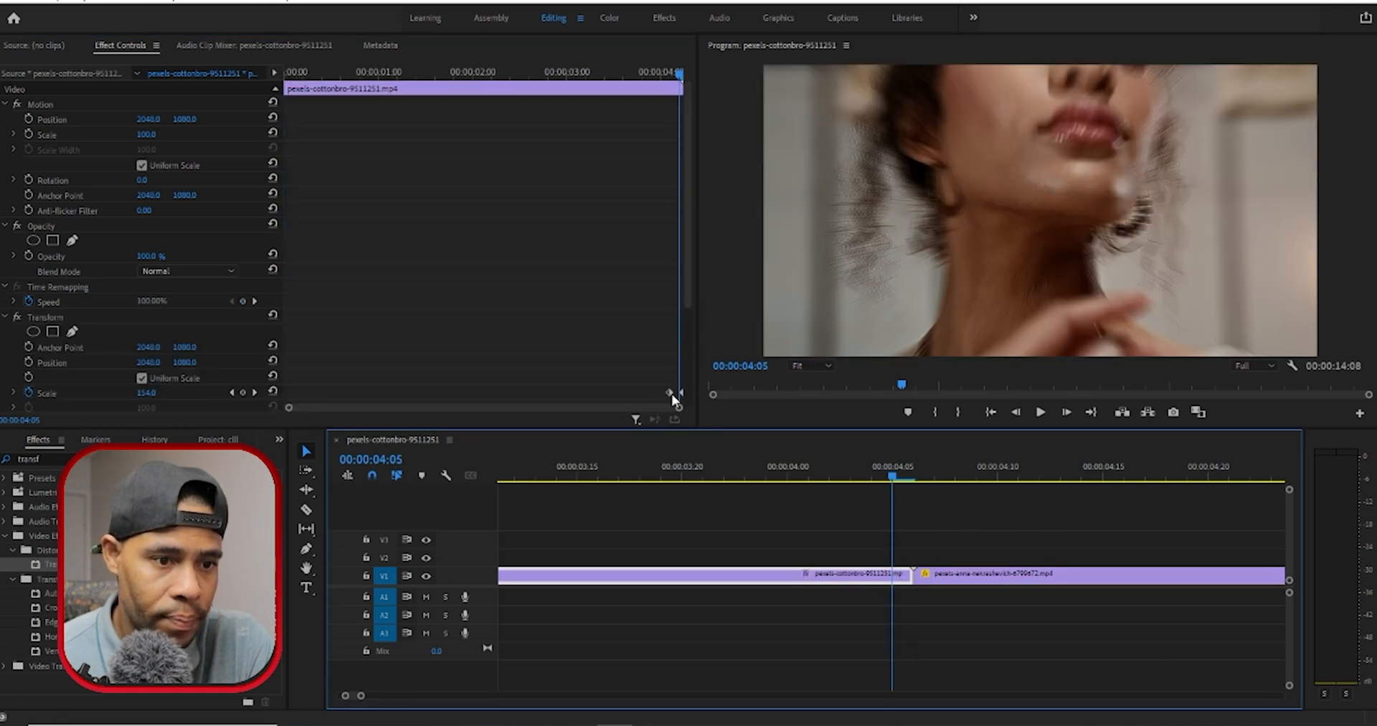
drag(677, 410, 464, 406)
drag(669, 74, 674, 73)
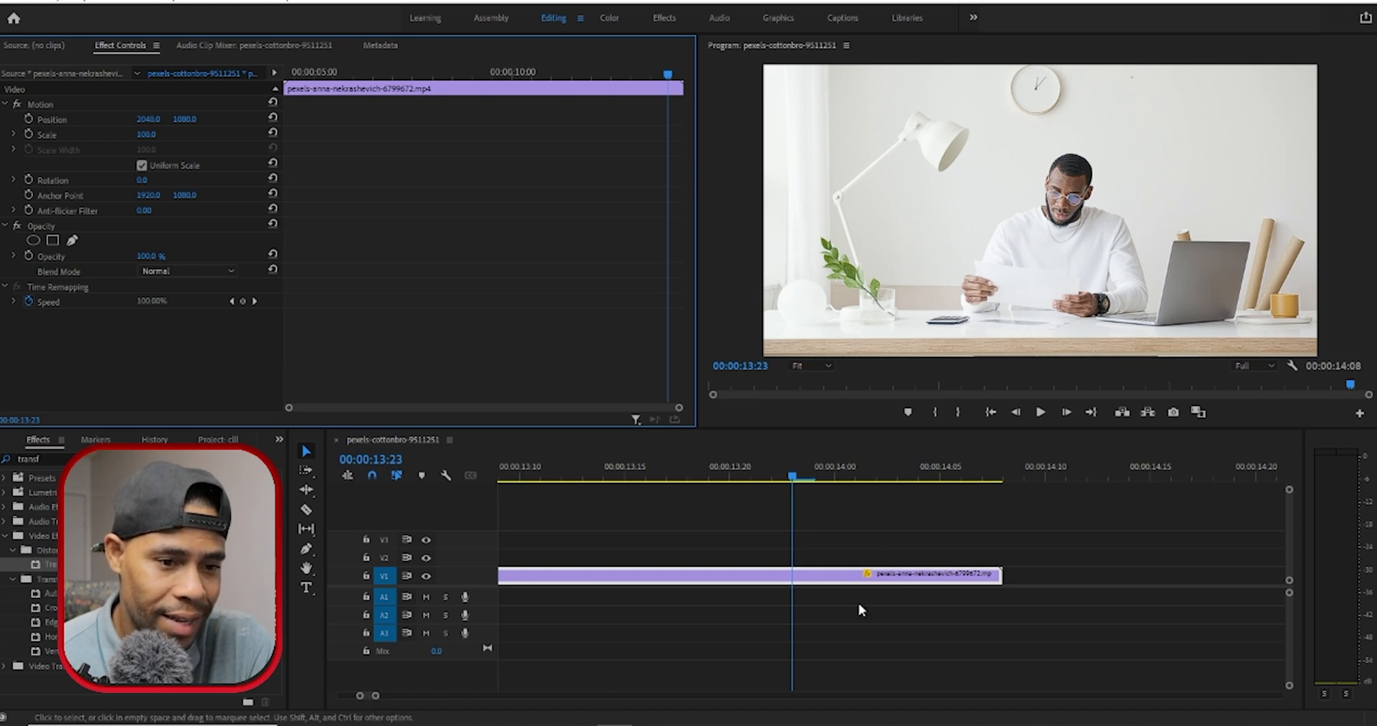
click(840, 466)
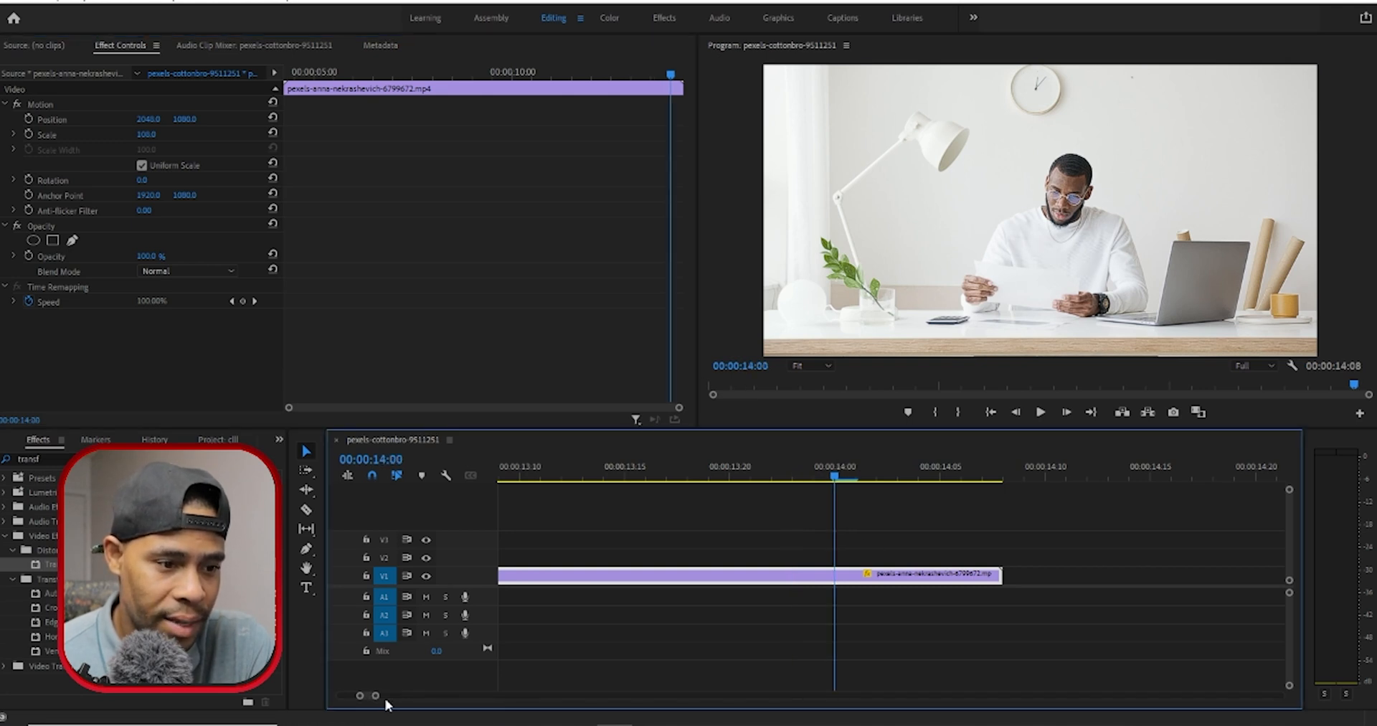
drag(375, 695, 449, 695)
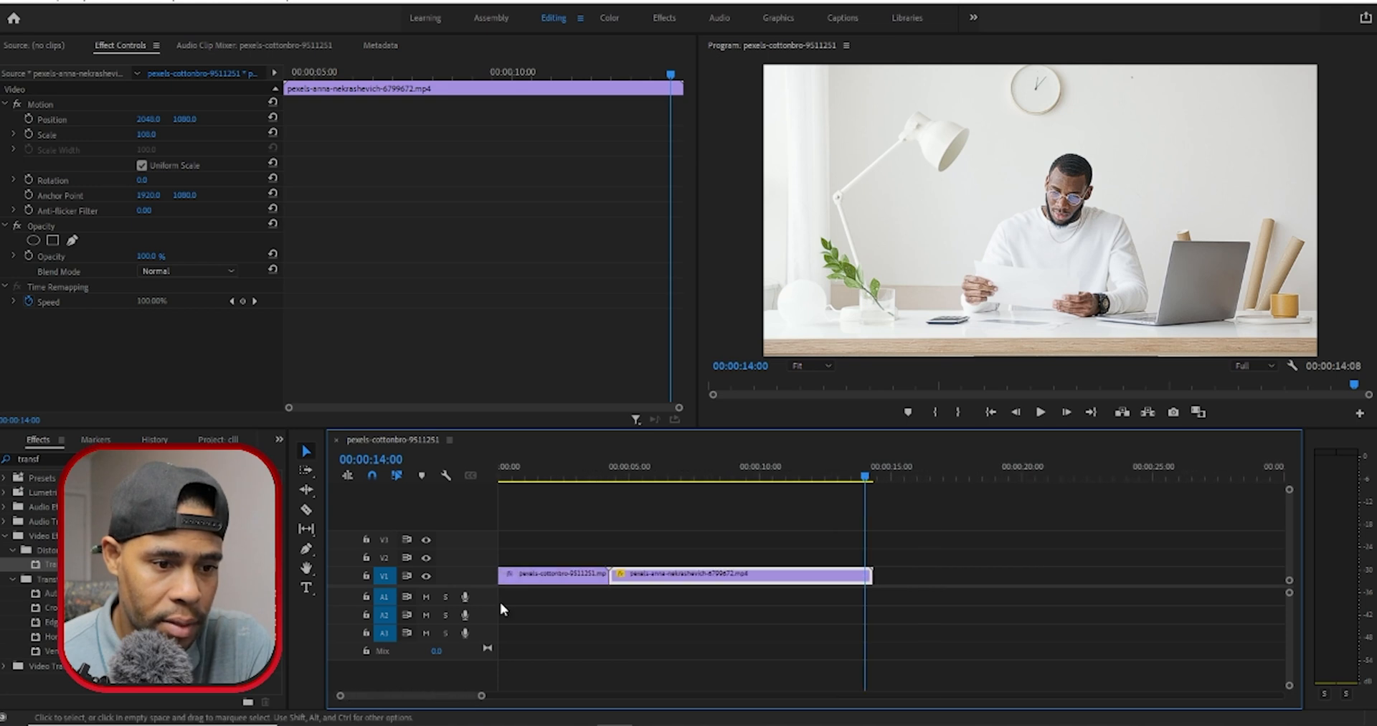
click(608, 466)
click(556, 568)
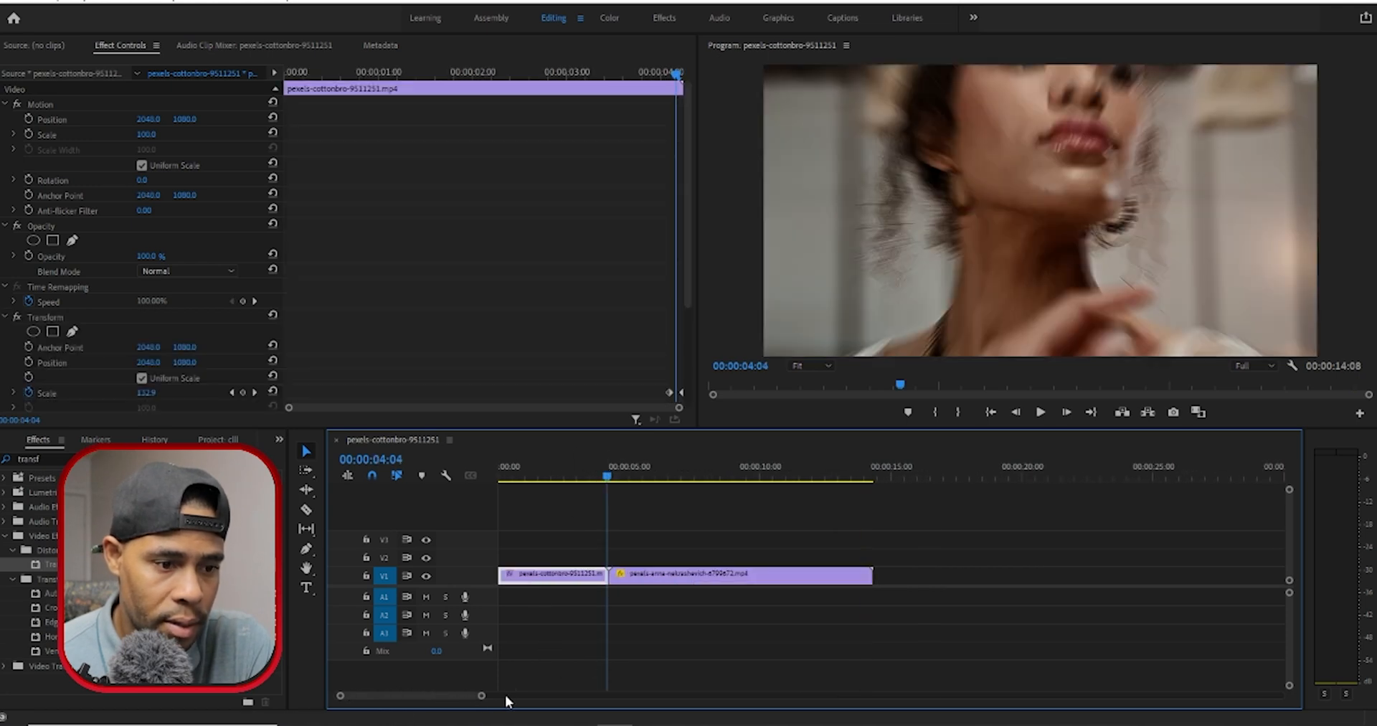
Try again to reach the Scale keyframe at the first clip's end, returning the playhead to 00:00:04:05.
drag(480, 699, 419, 687)
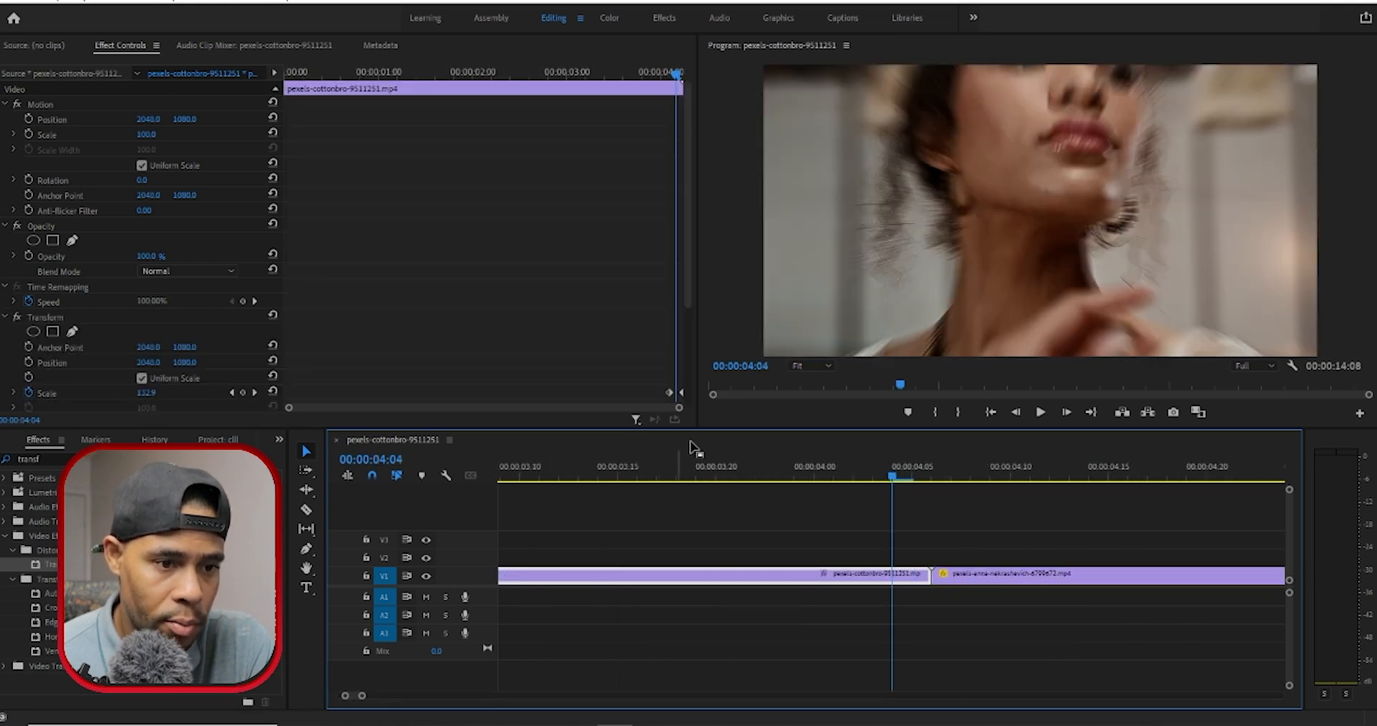
drag(680, 411, 485, 406)
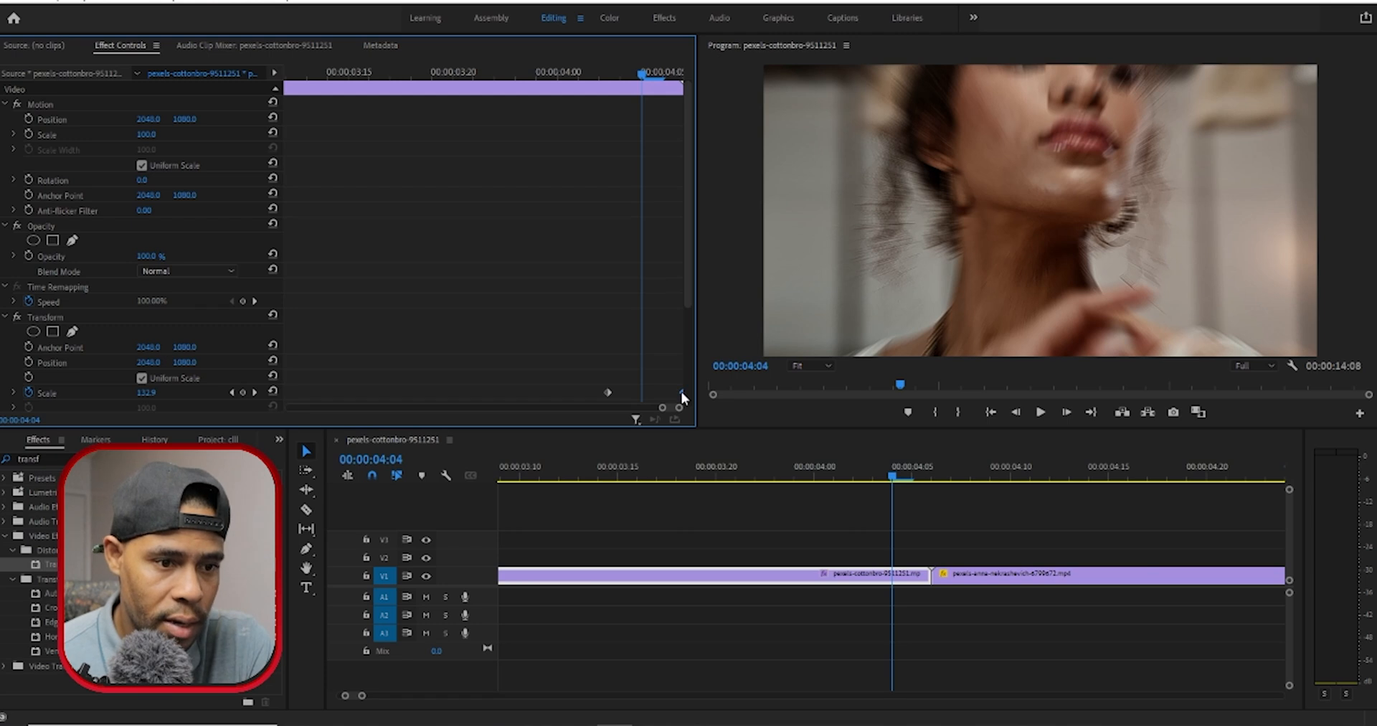
drag(646, 77, 679, 77)
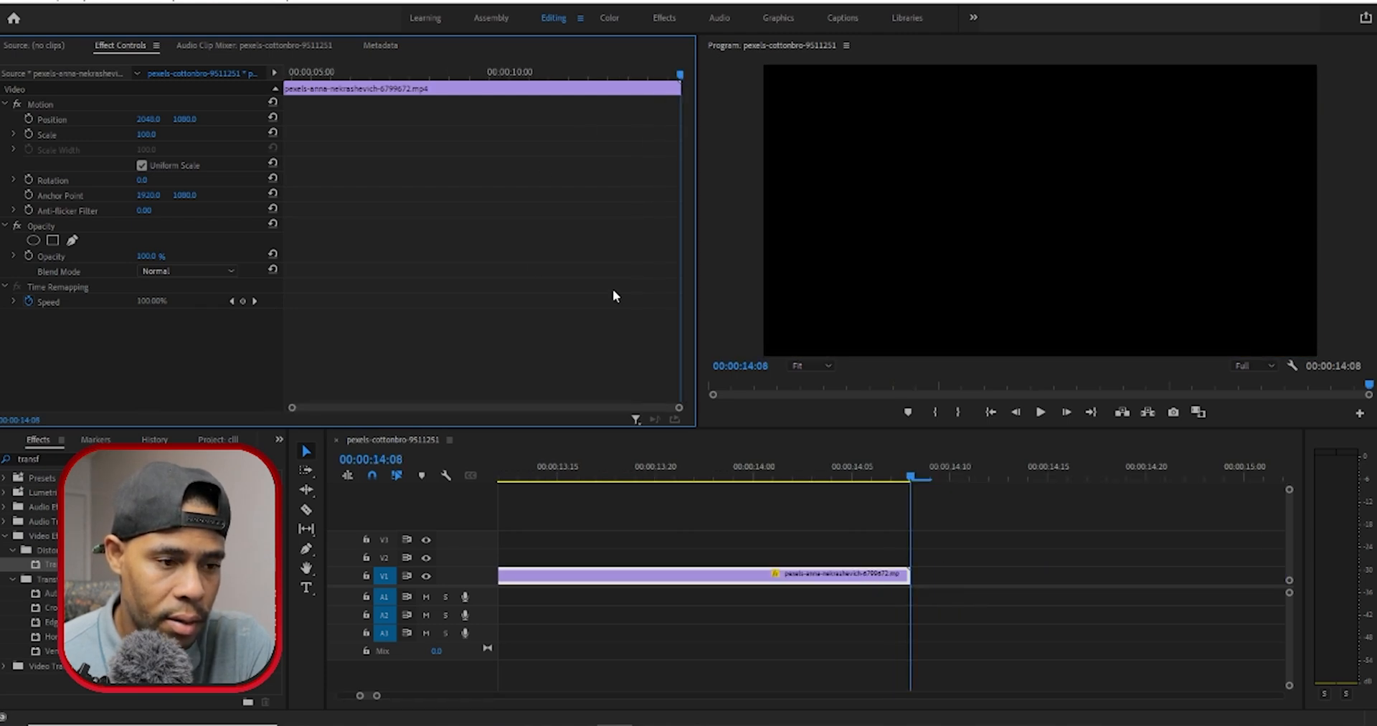
drag(376, 695, 506, 695)
drag(596, 463, 583, 464)
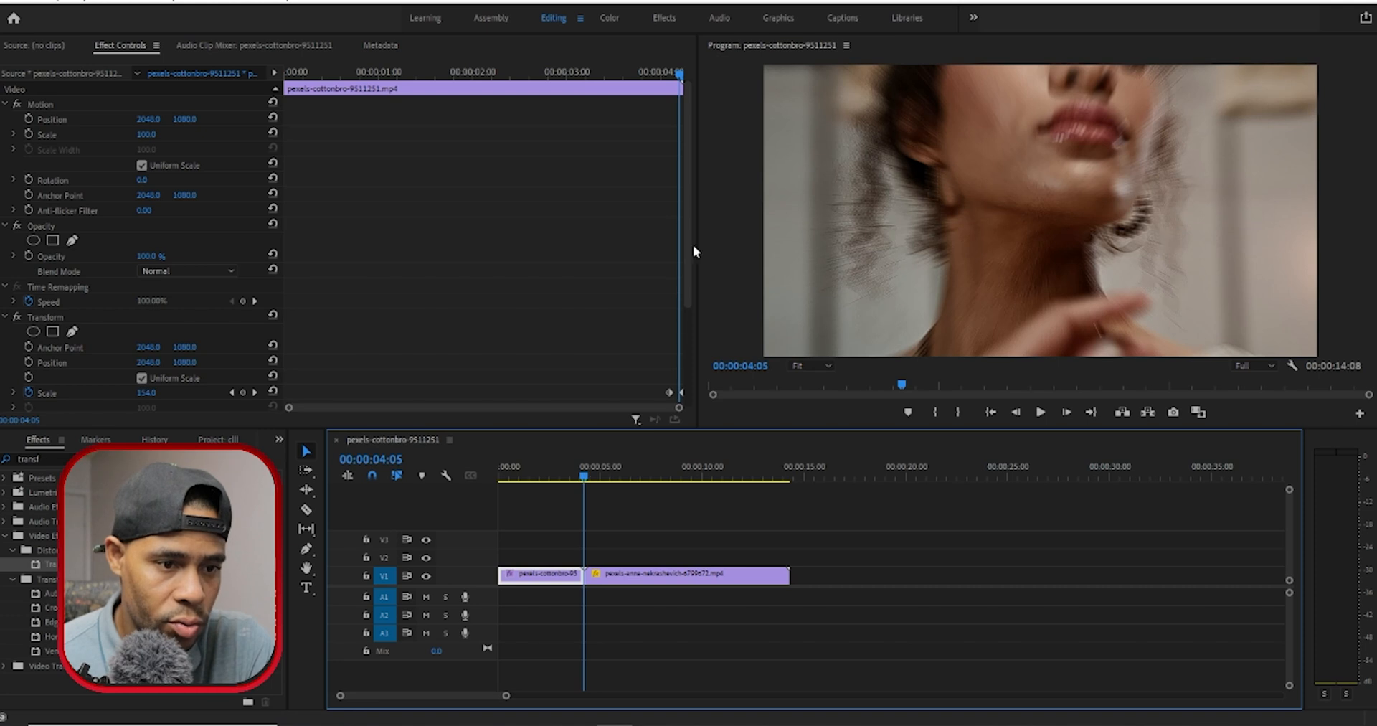
drag(679, 408, 455, 393)
key(Right)
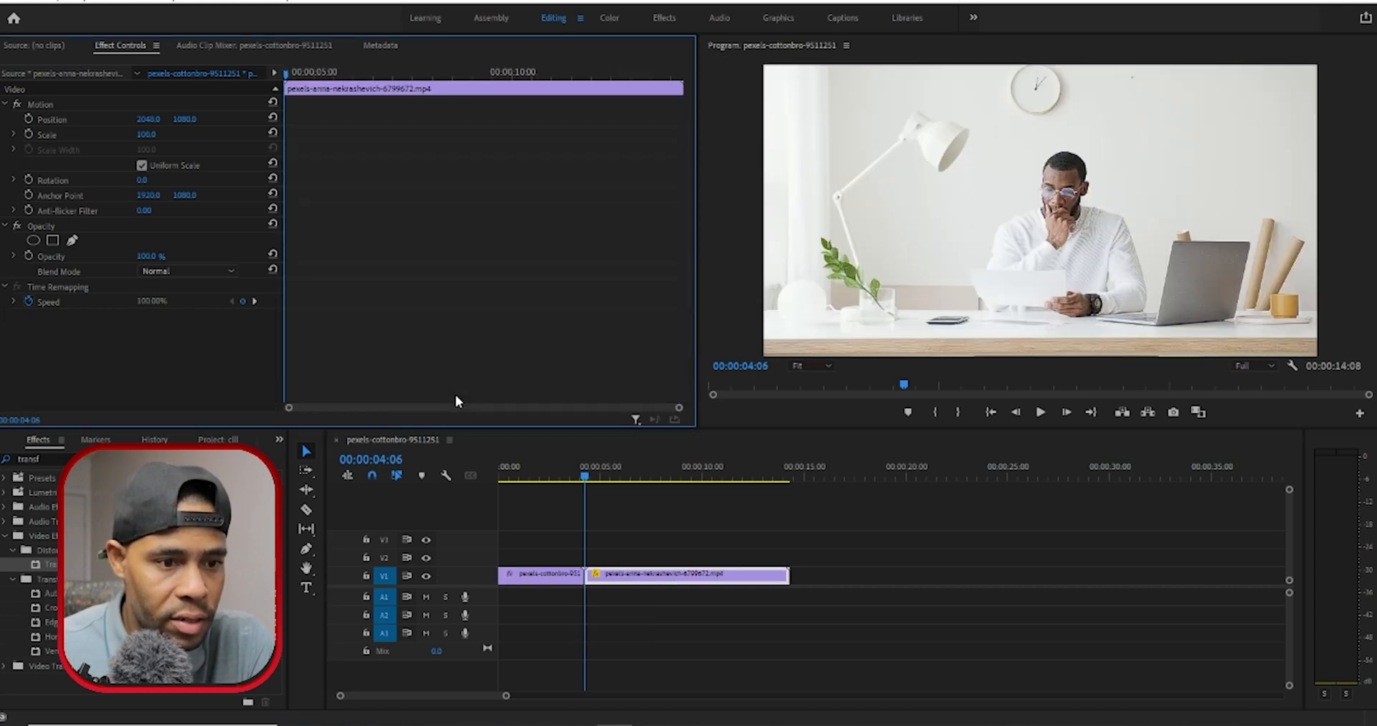
key(Left)
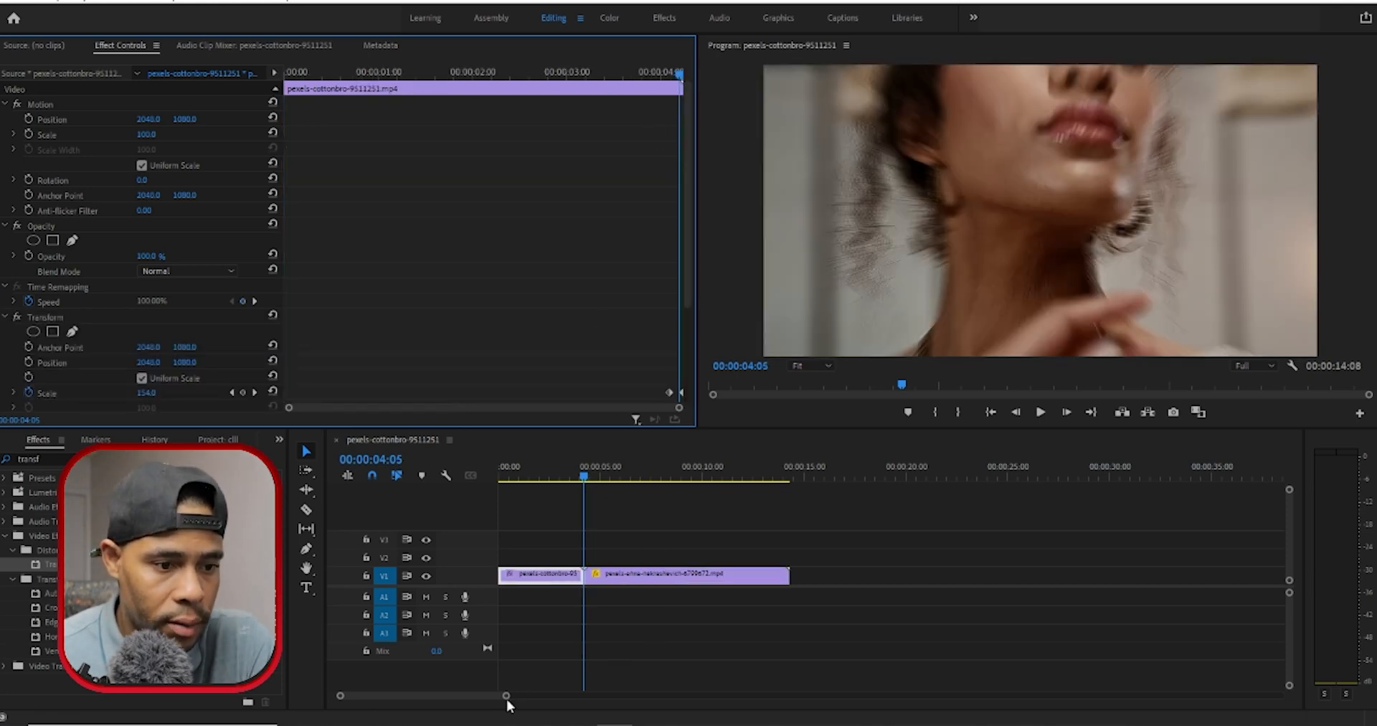
Scrub the last frames of the first clip to review the blurred zoom leading into the cut.
drag(506, 695, 421, 700)
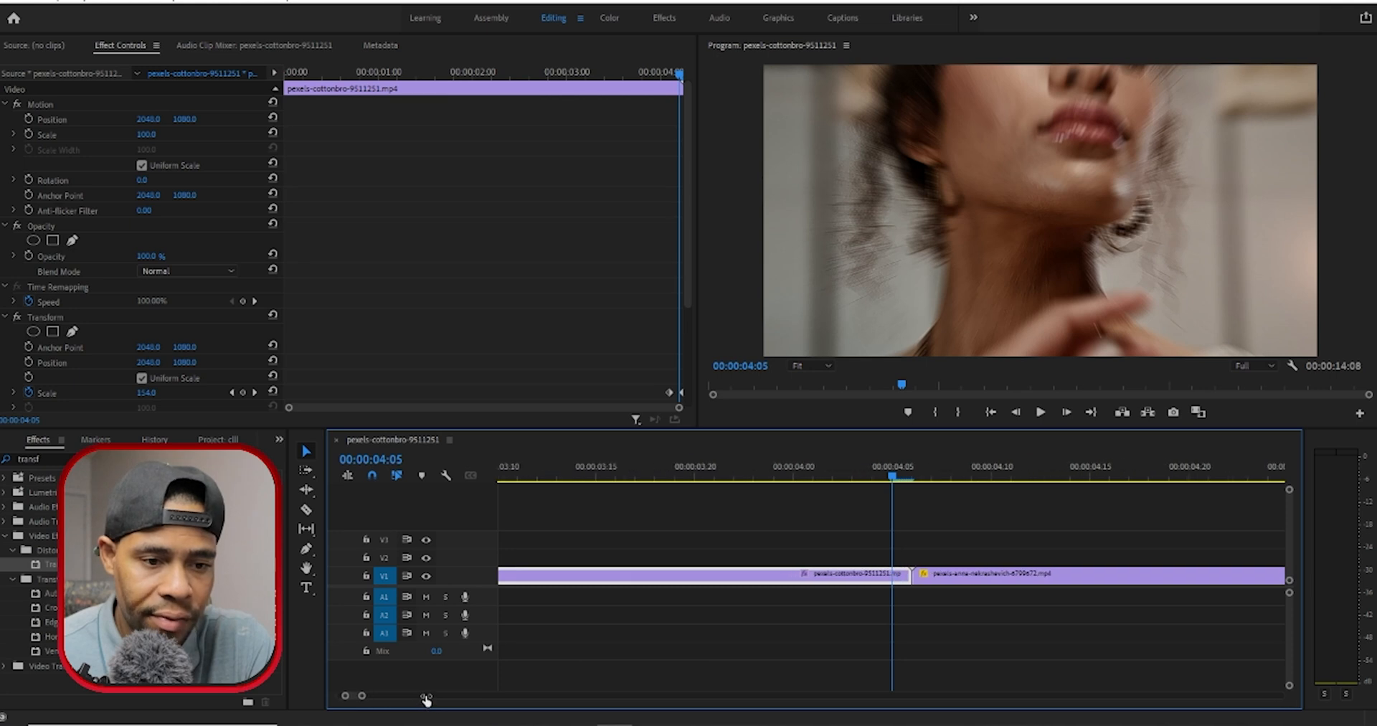
click(878, 474)
drag(680, 408, 625, 408)
click(870, 486)
click(894, 475)
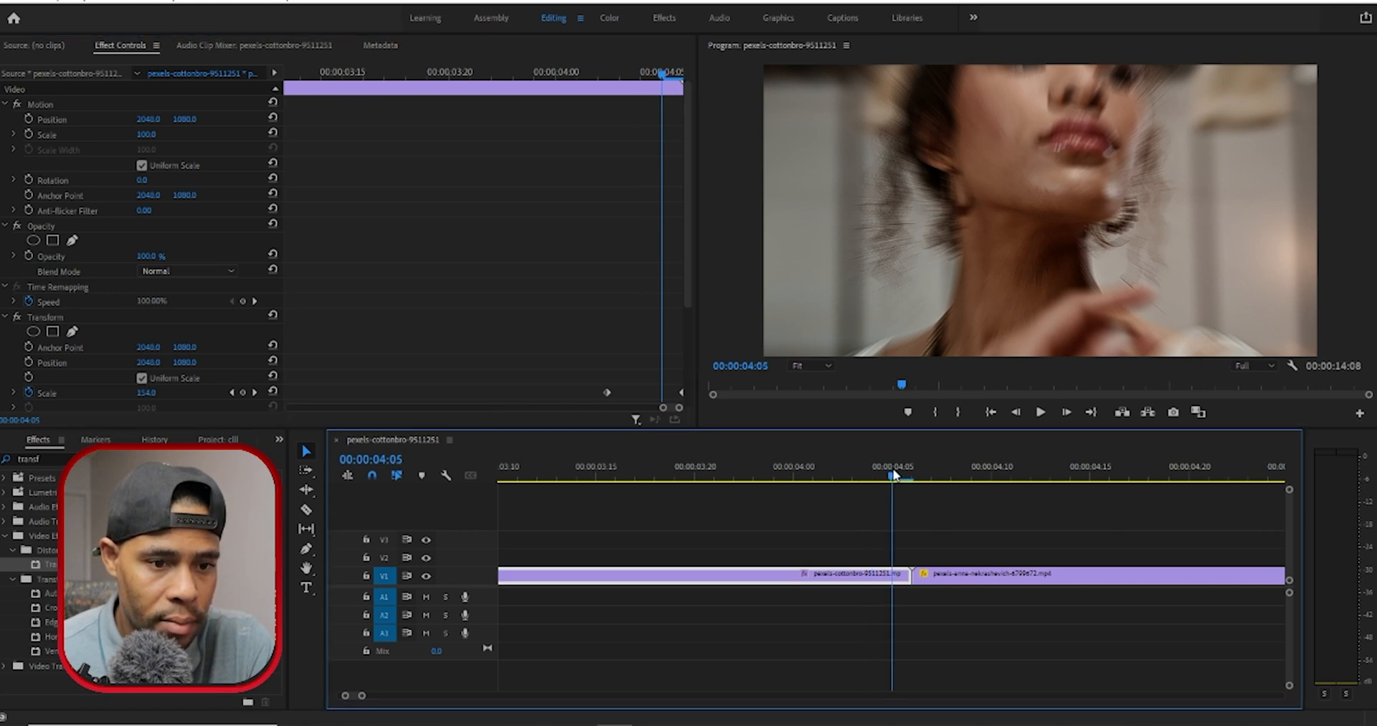
Move the playhead across the cut to 00:00:04:07 and apply the Transform effect to the second clip.
click(844, 477)
drag(845, 476, 937, 482)
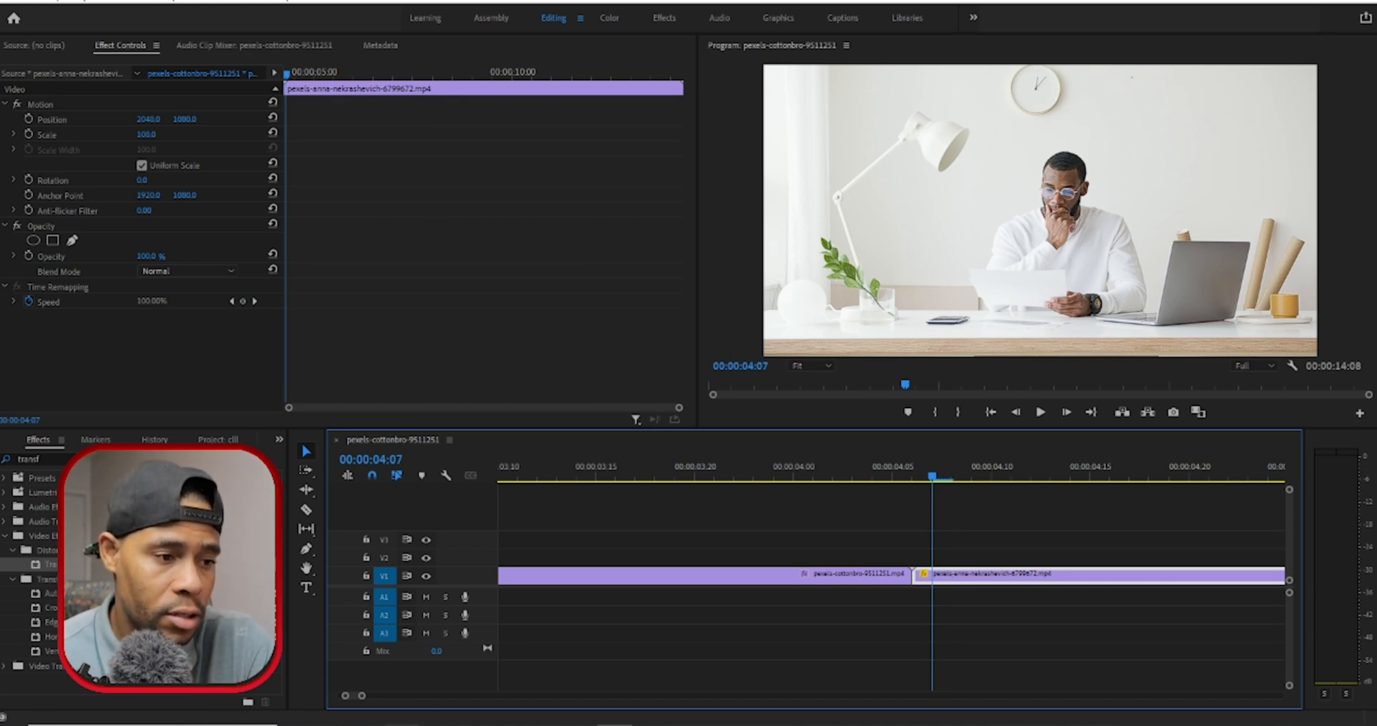
drag(172, 567, 944, 583)
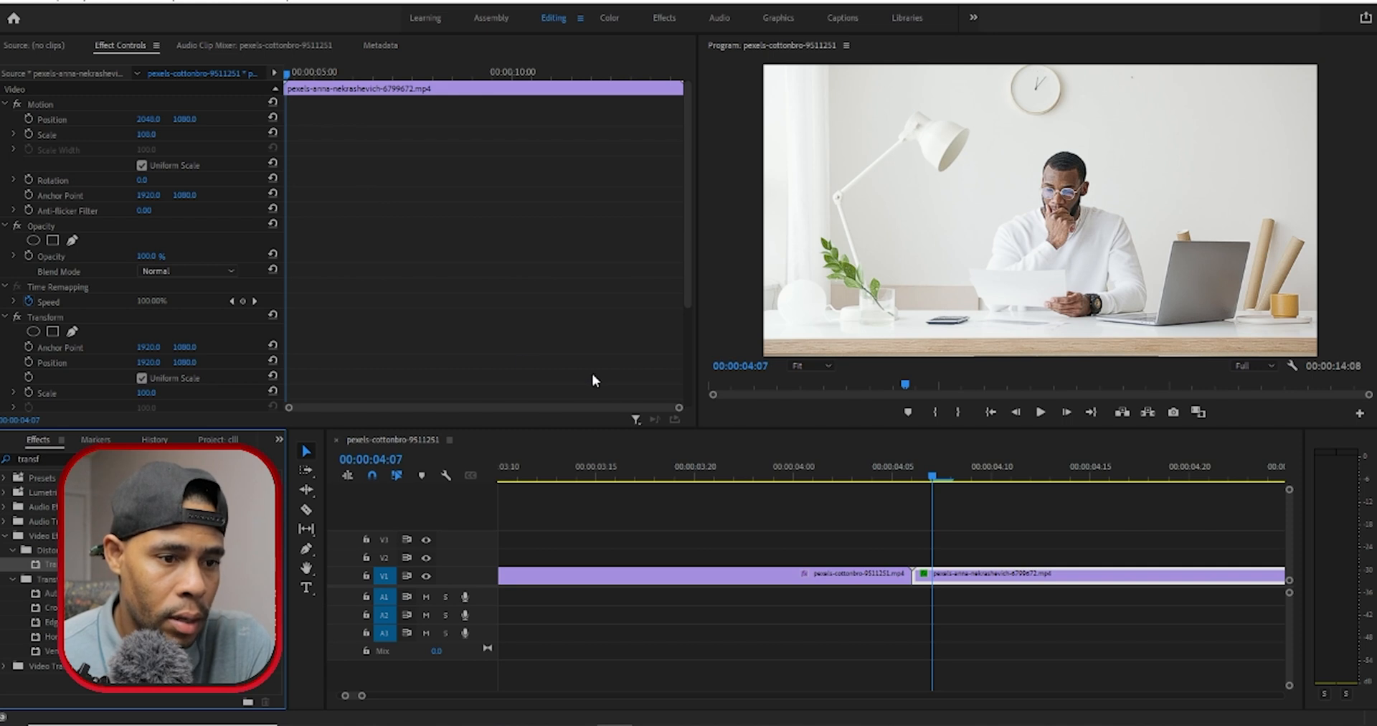
click(1000, 595)
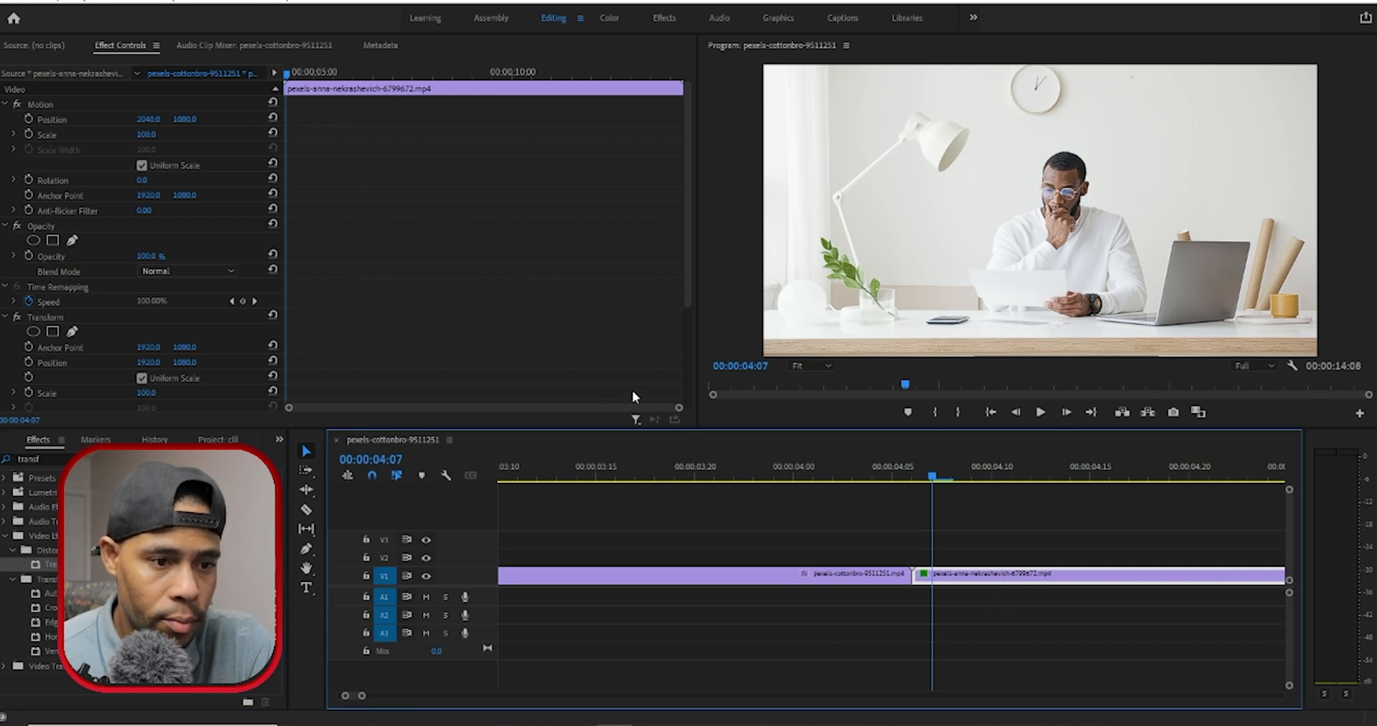
Turn on keyframing for the second clip's Transform Scale at its first frame, 00:00:04:06.
drag(677, 410, 341, 407)
drag(291, 72, 275, 73)
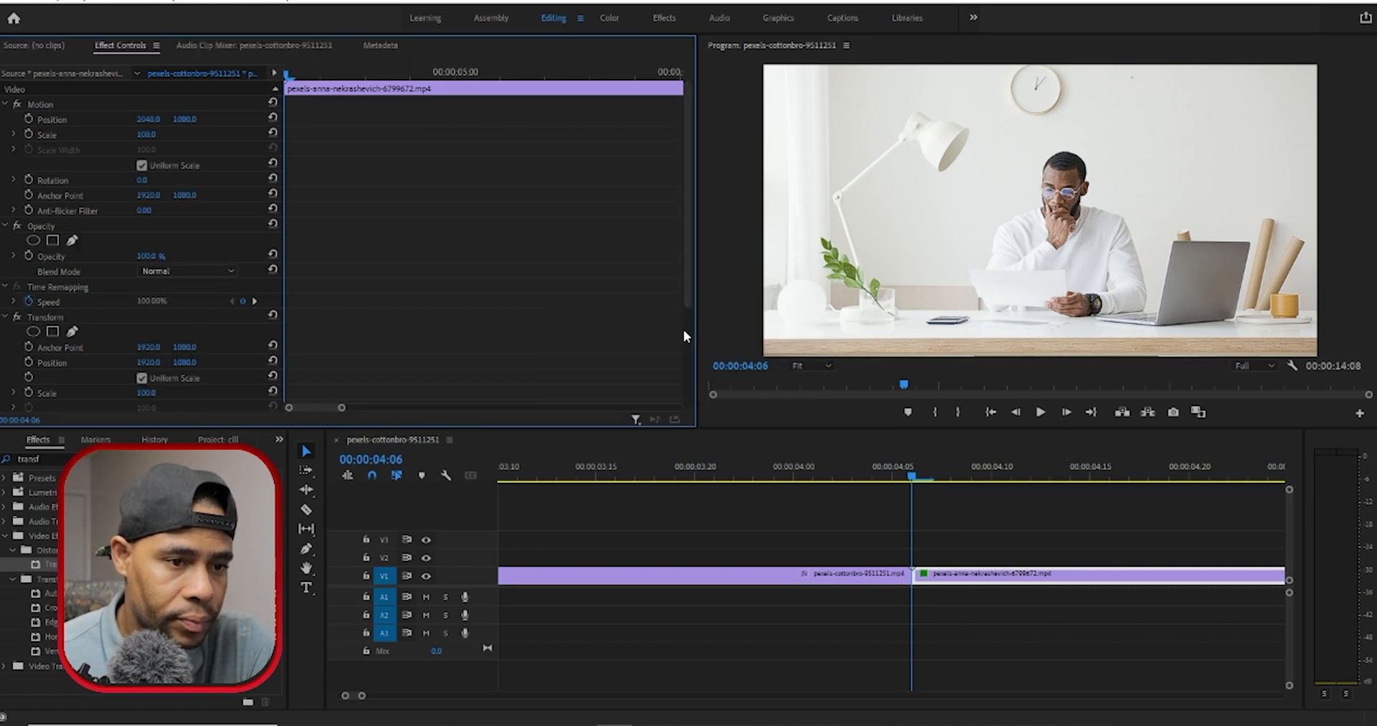
drag(687, 305, 687, 377)
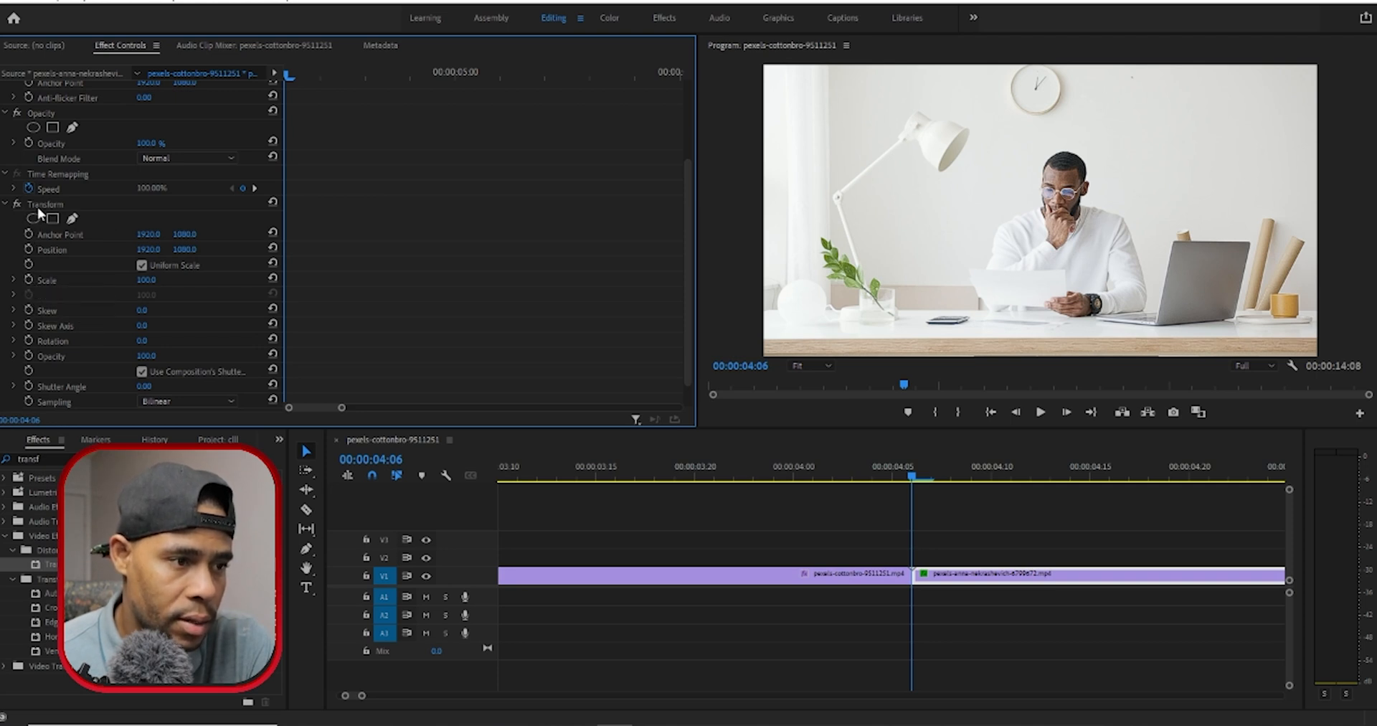
click(39, 206)
click(28, 281)
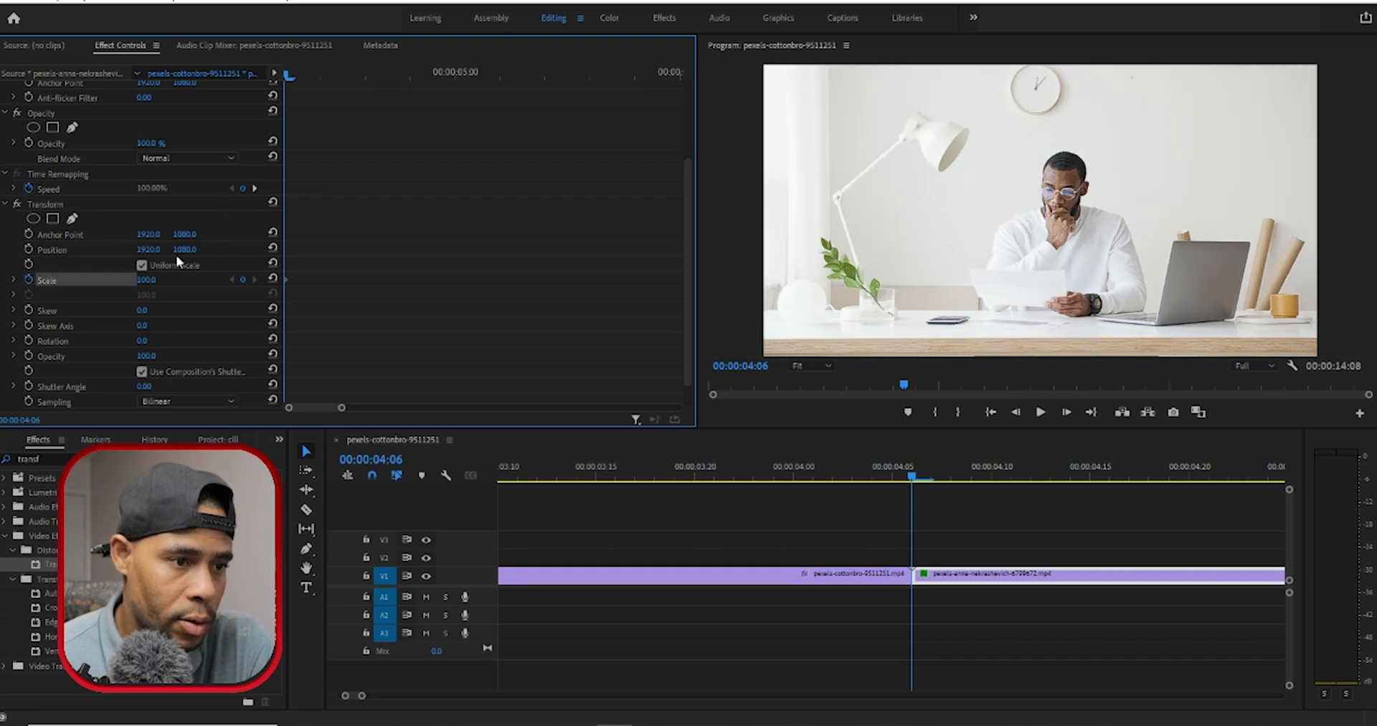
Set the Transform effect's Scale to 175 at the keyframe on the second clip's first frame.
click(143, 280)
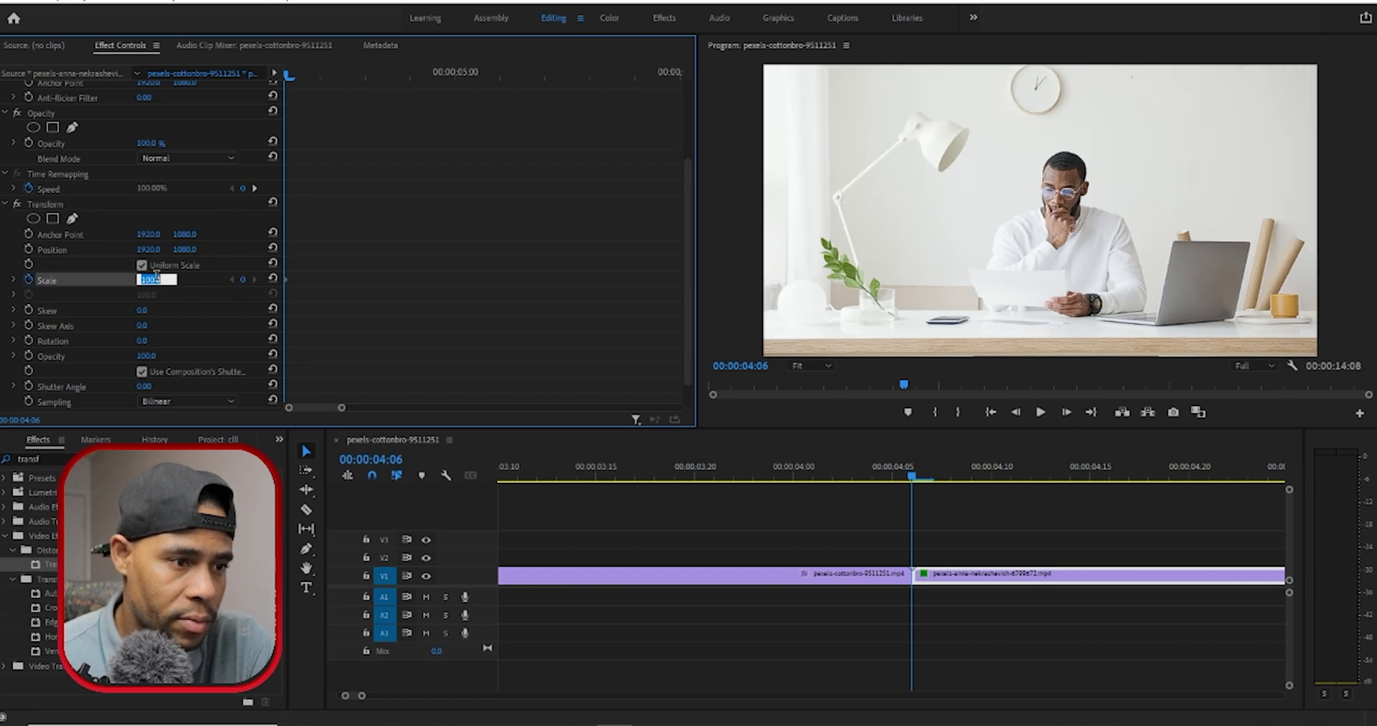
text(1)
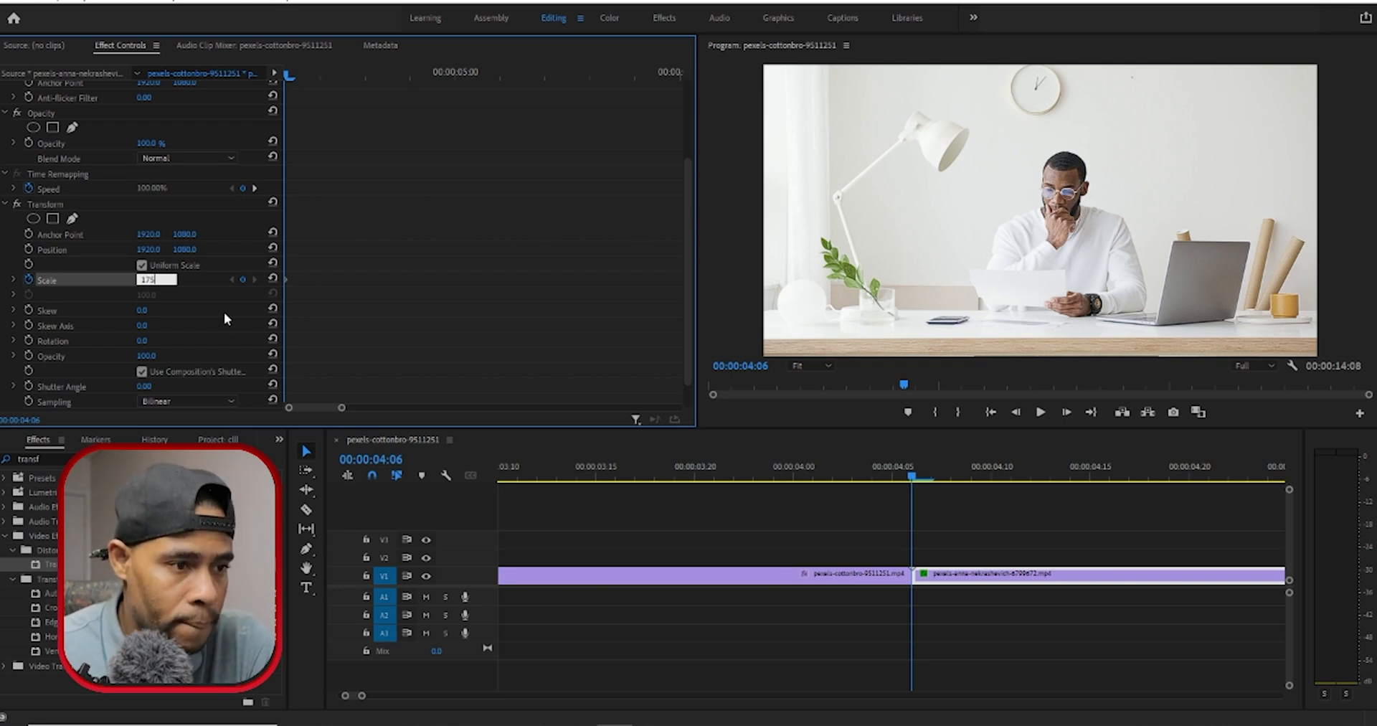
text(75)
click(54, 206)
click(61, 286)
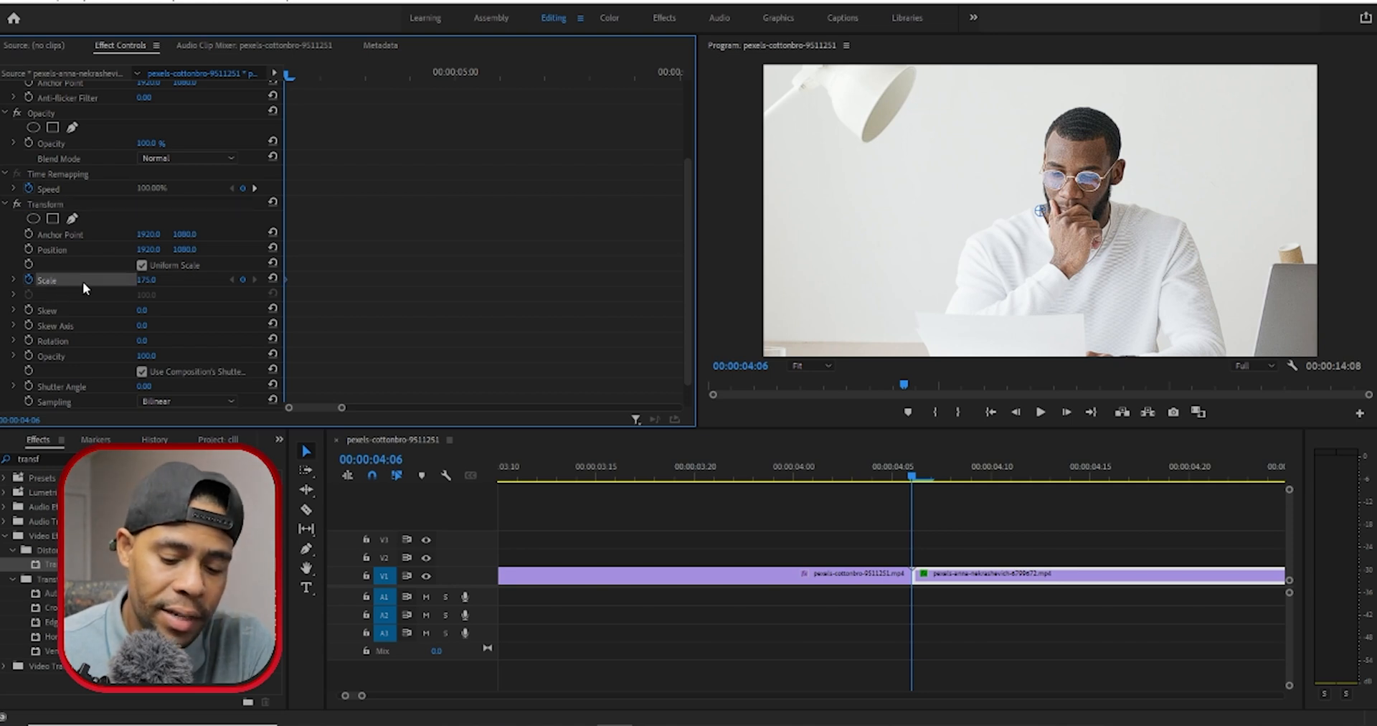
Advance the playhead to 00:00:04:09 and reset the second clip's Transform Scale to 100 to add its end keyframe.
key(Right)
key(Right)
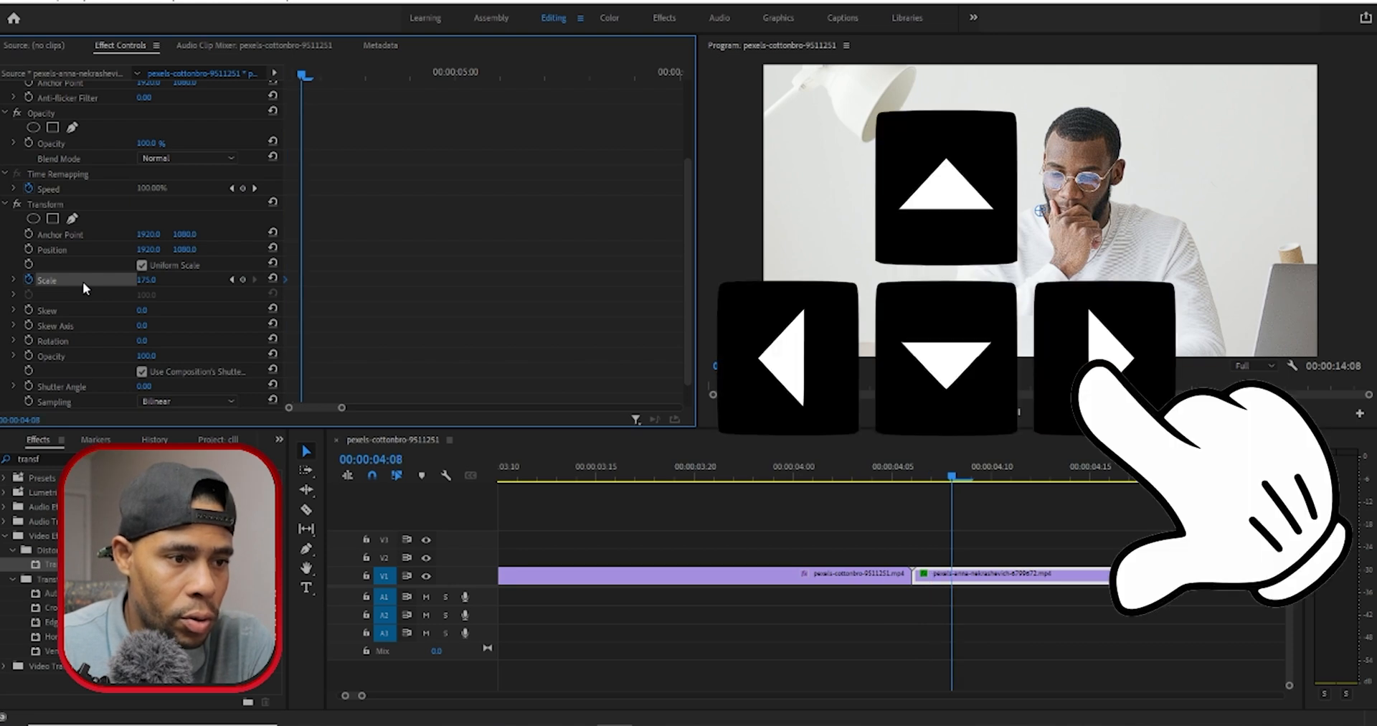
key(Right)
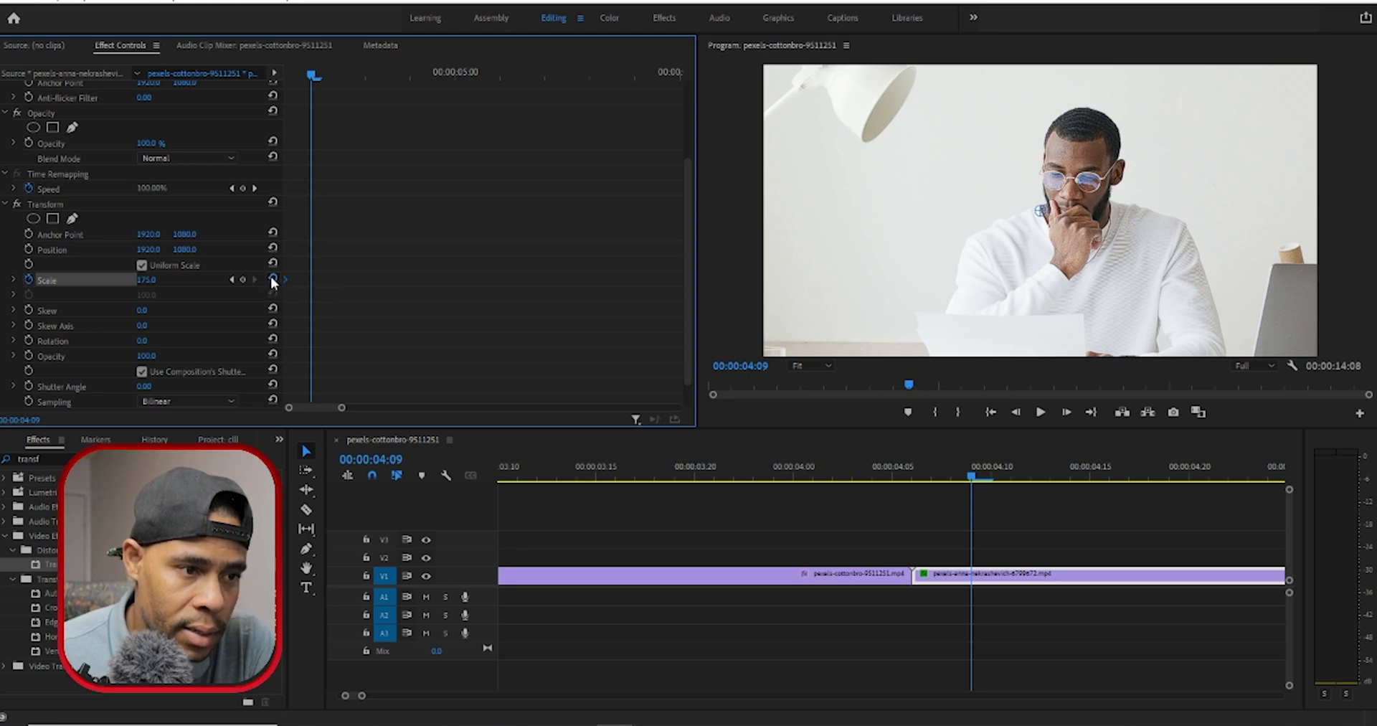
click(273, 279)
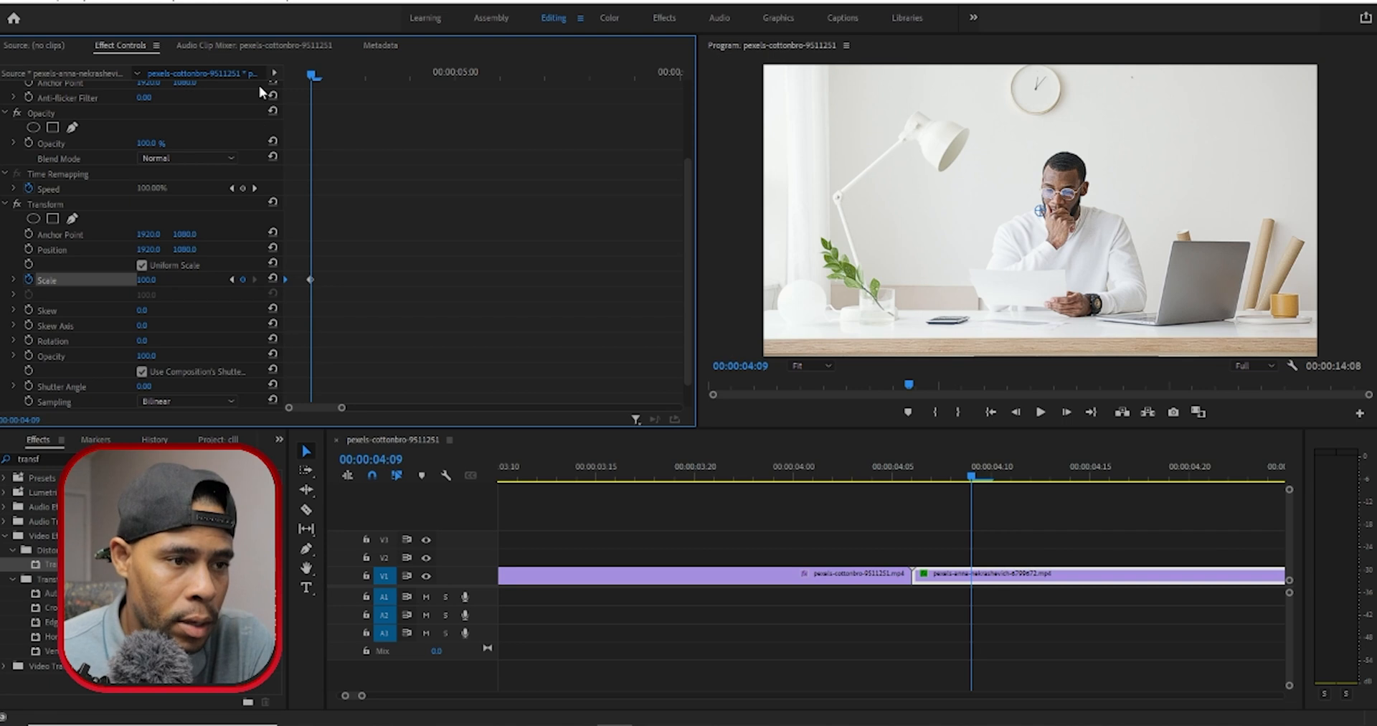
drag(304, 79, 314, 81)
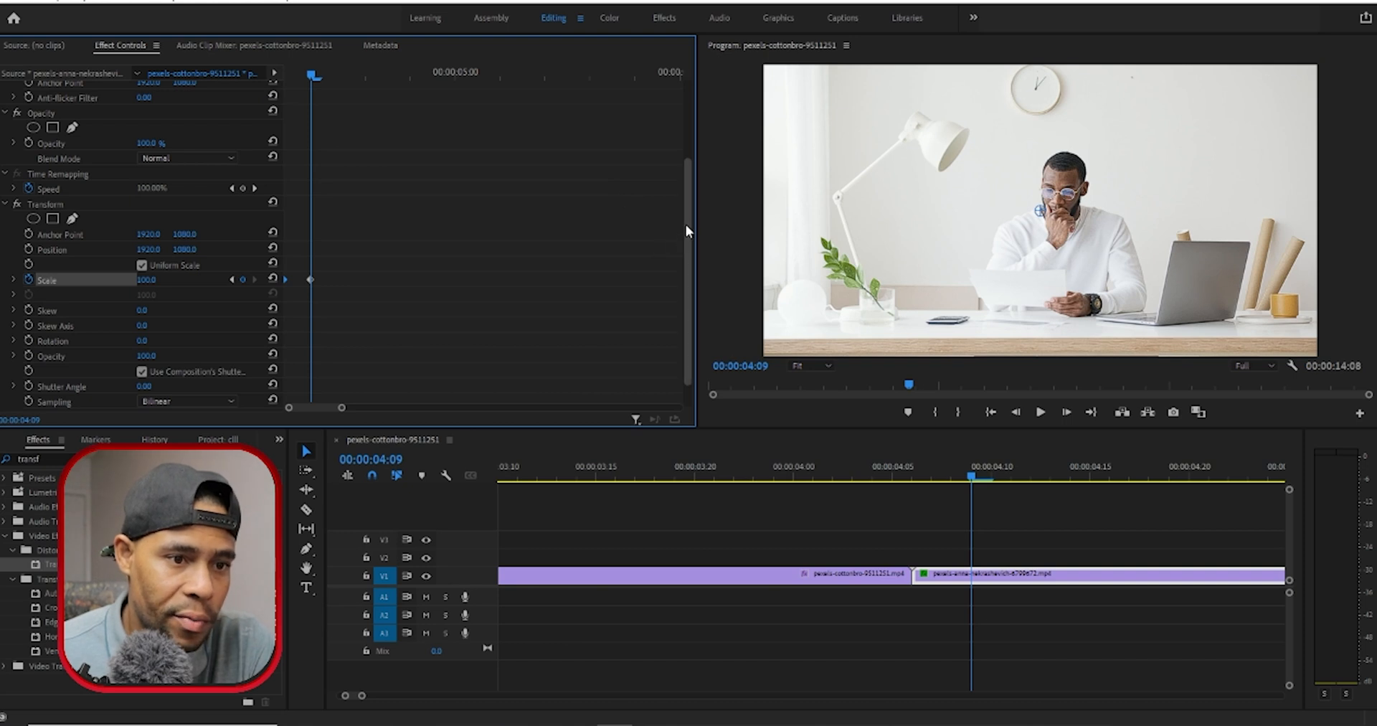
Stop the second clip's Transform effect from using the composition's shutter angle and set its Shutter Angle to 360.
drag(685, 226, 690, 260)
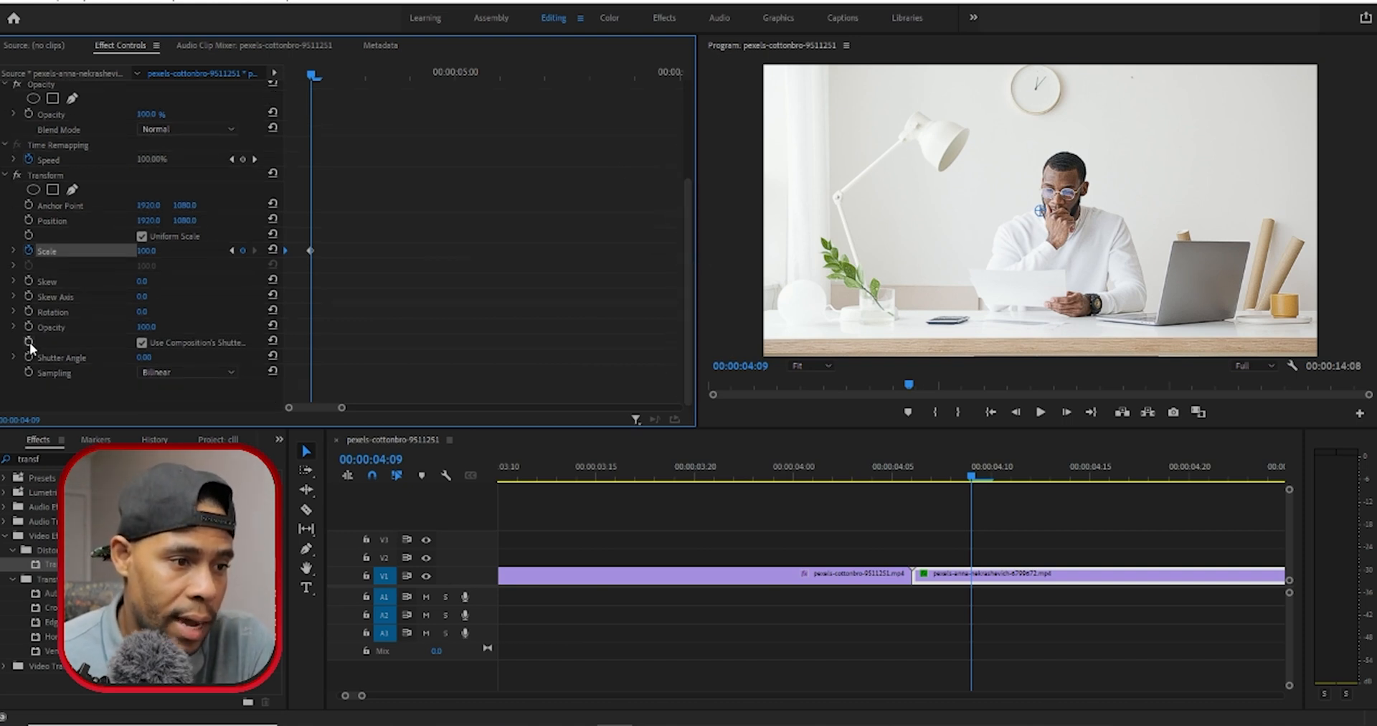
click(142, 343)
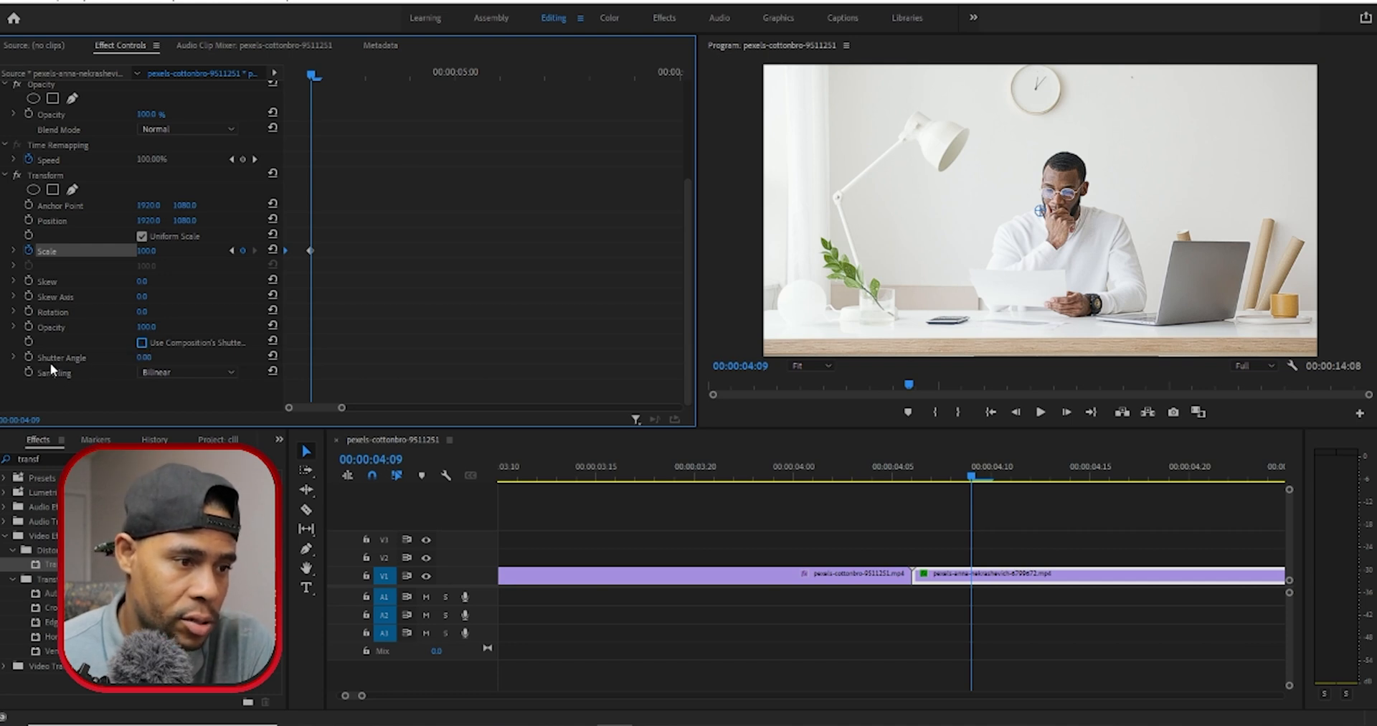
click(145, 356)
text(360)
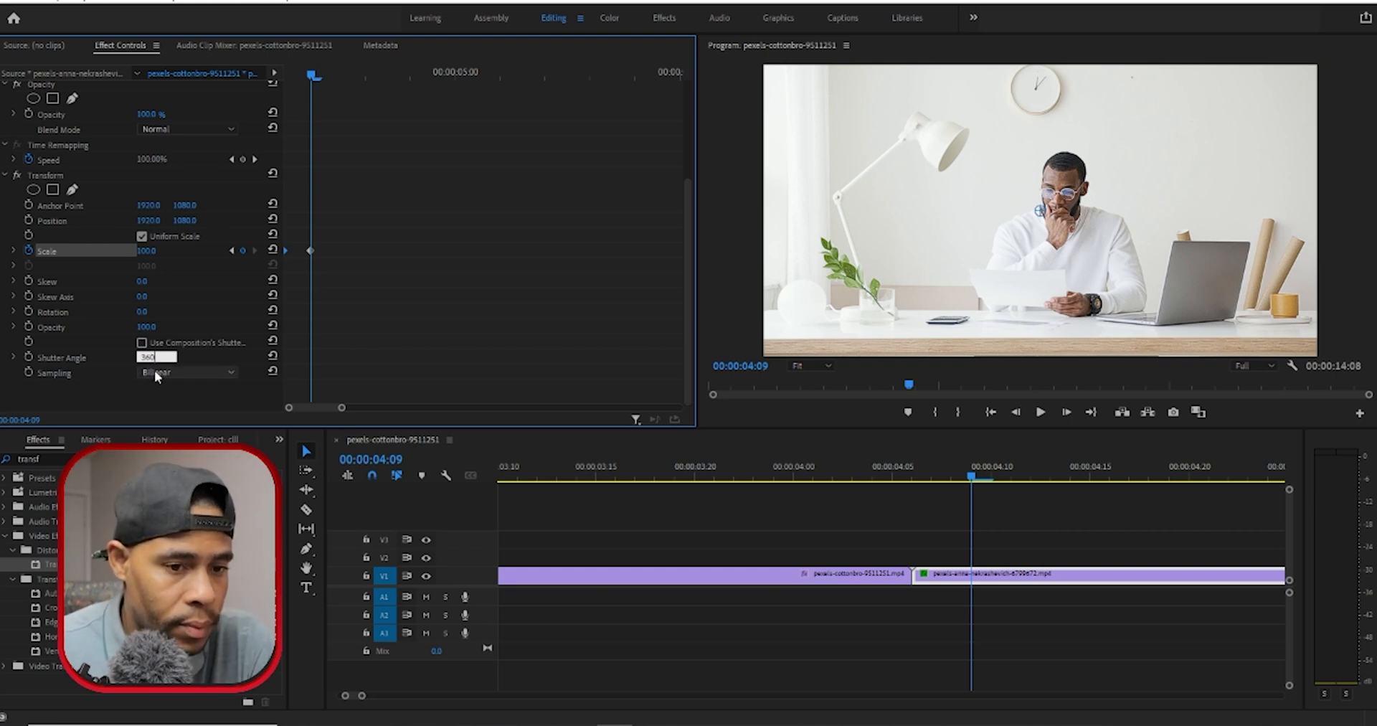
click(303, 72)
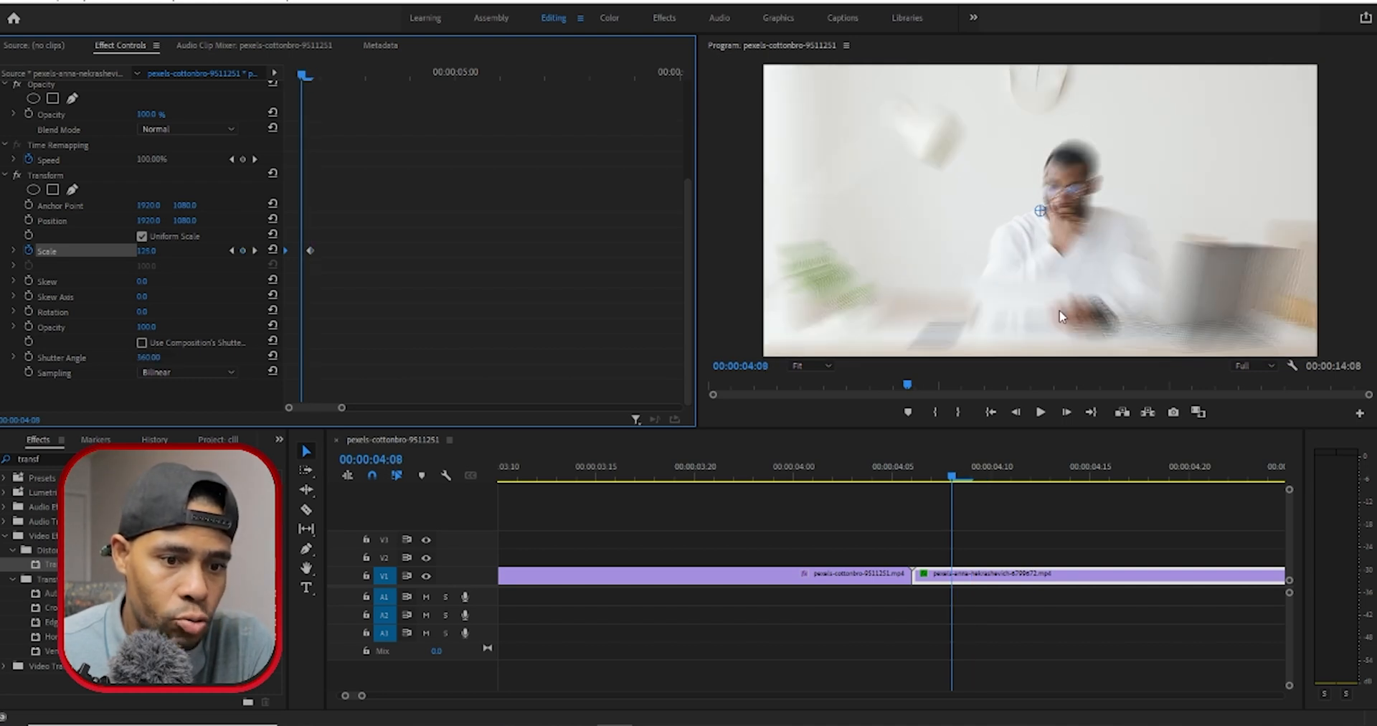
Play and scrub across the cut to check the motion-blurred zoom on both clips.
drag(893, 479, 794, 486)
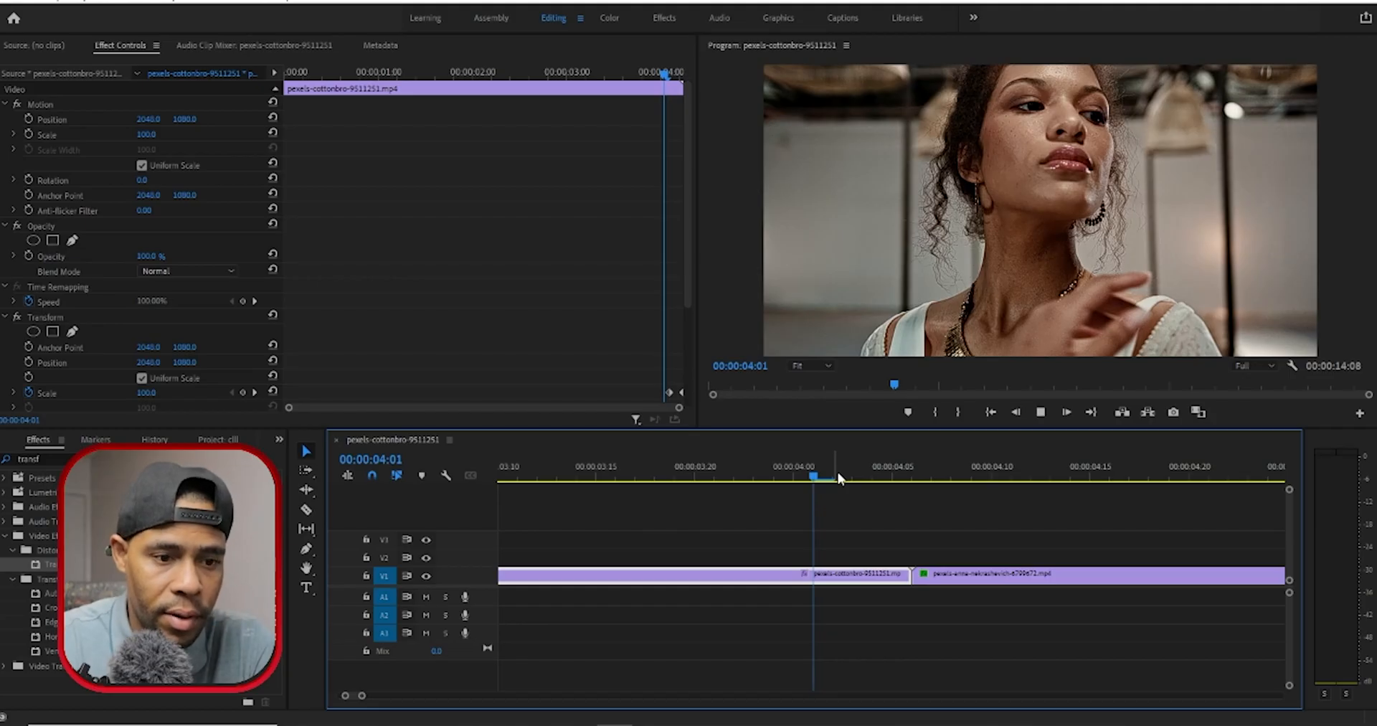
key(space)
click(751, 483)
drag(363, 695, 422, 695)
click(753, 477)
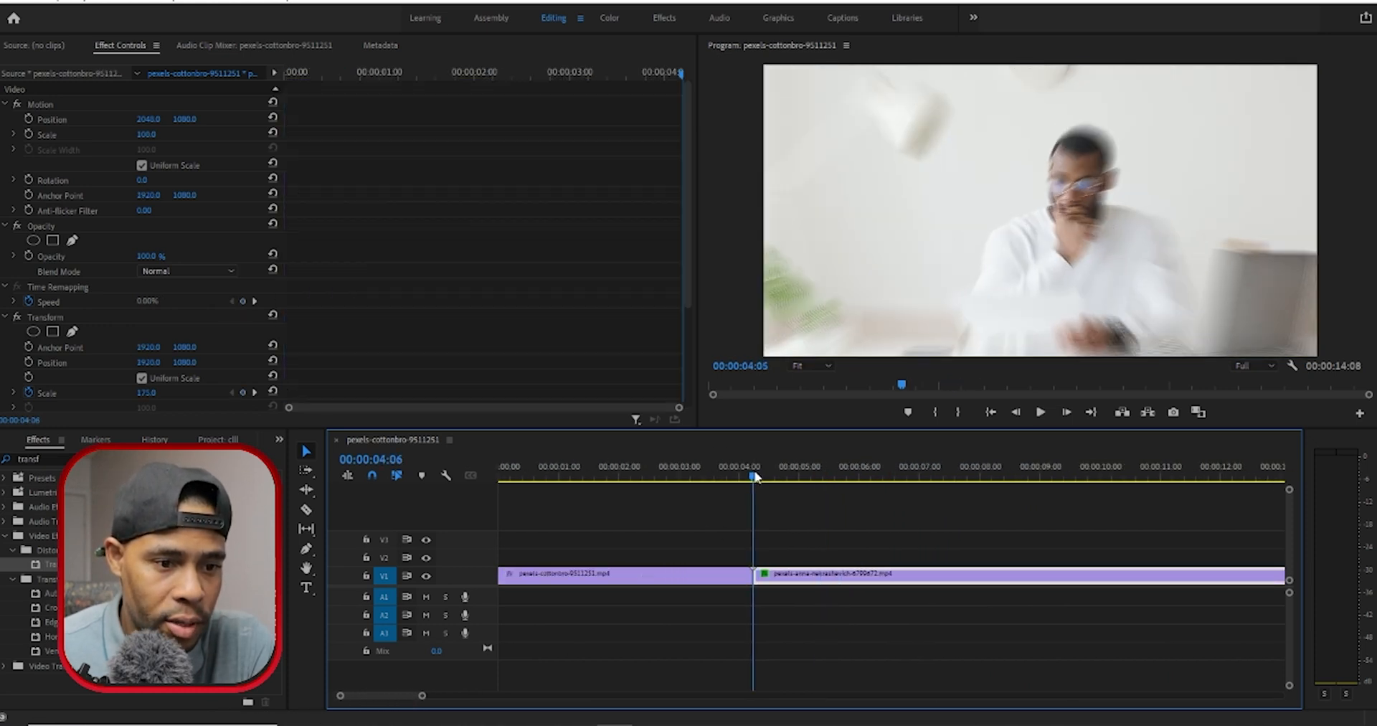
drag(755, 477, 751, 480)
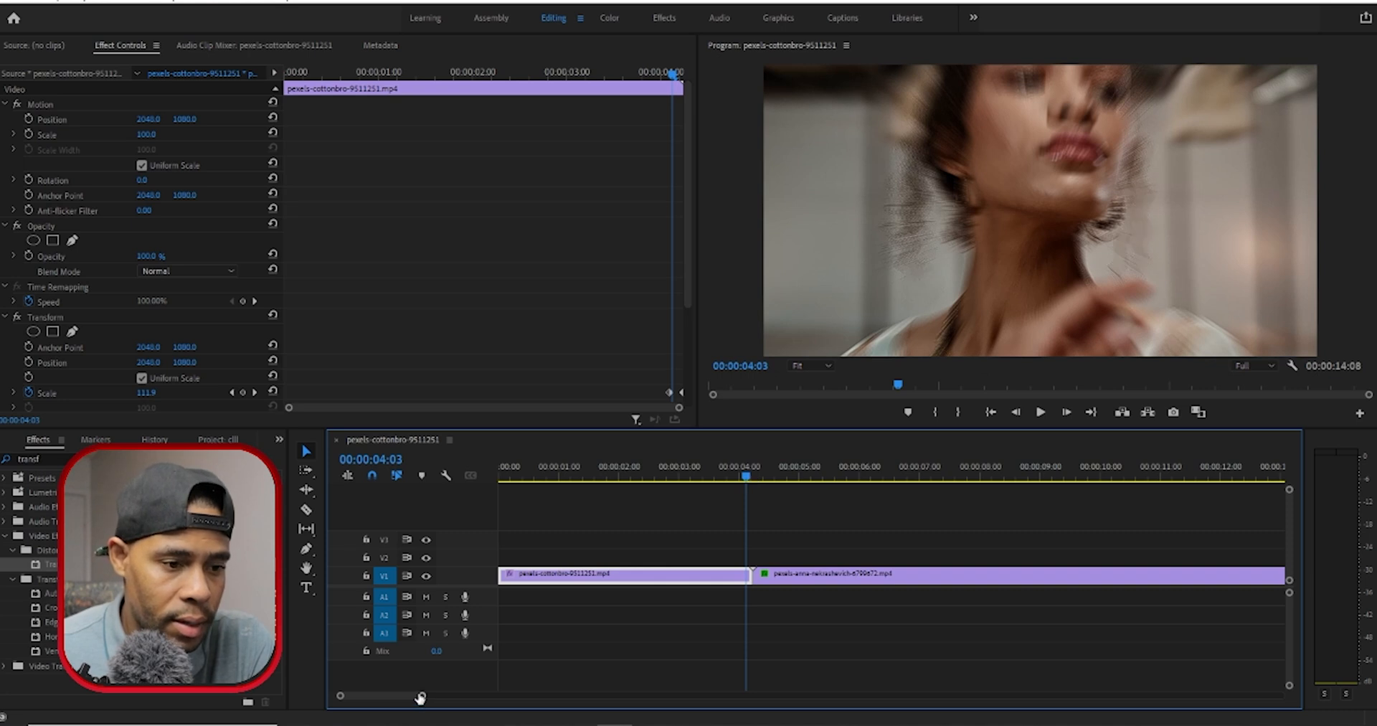
drag(424, 697, 373, 696)
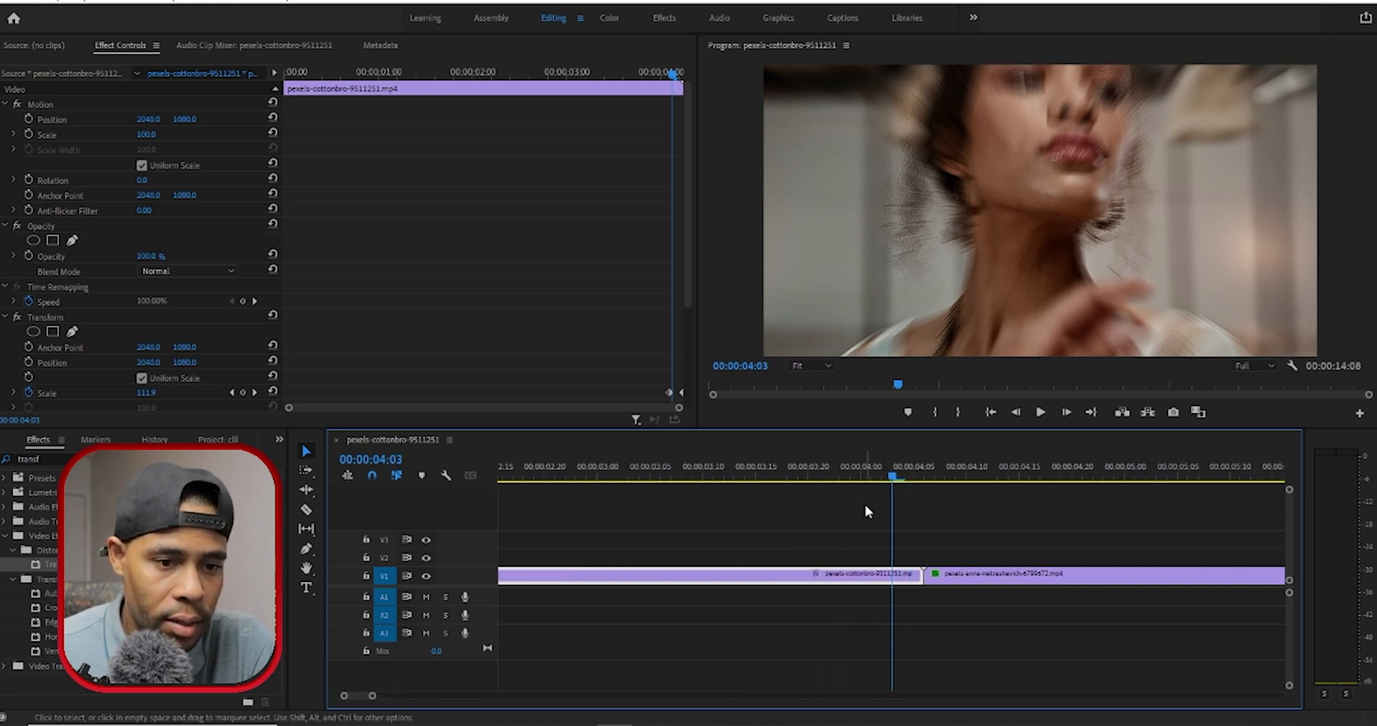
drag(898, 479, 789, 491)
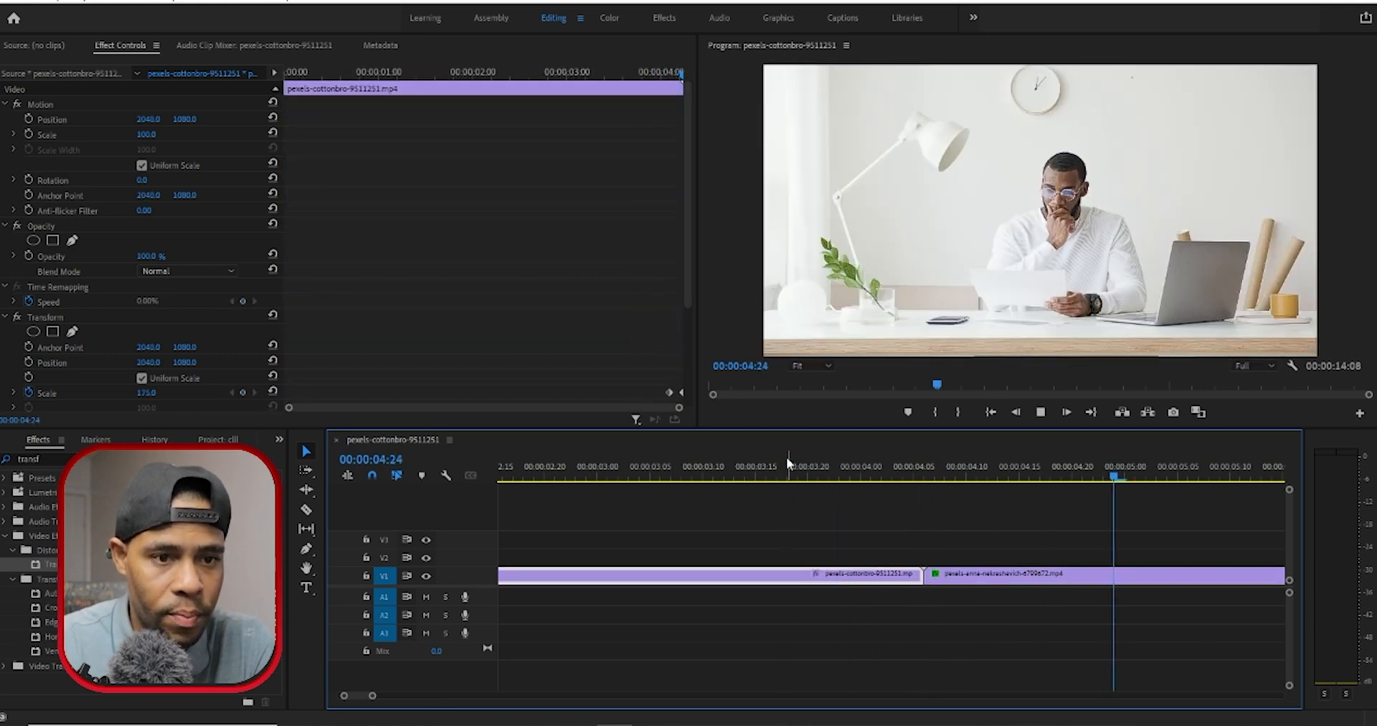
click(888, 474)
drag(376, 696, 408, 699)
drag(755, 475, 742, 477)
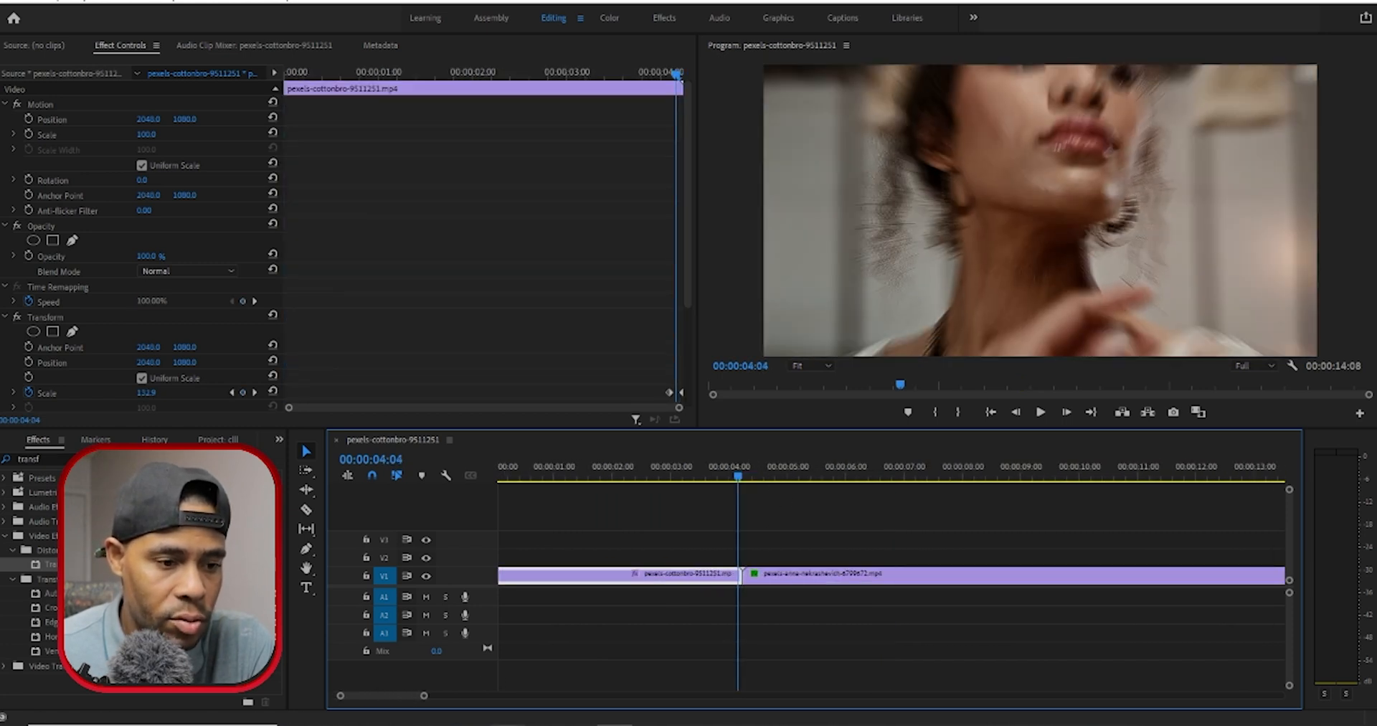
Switch to File Explorer and bring the Swoosh sound effect onto audio track A1 around the cut.
mouse_move(508, 724)
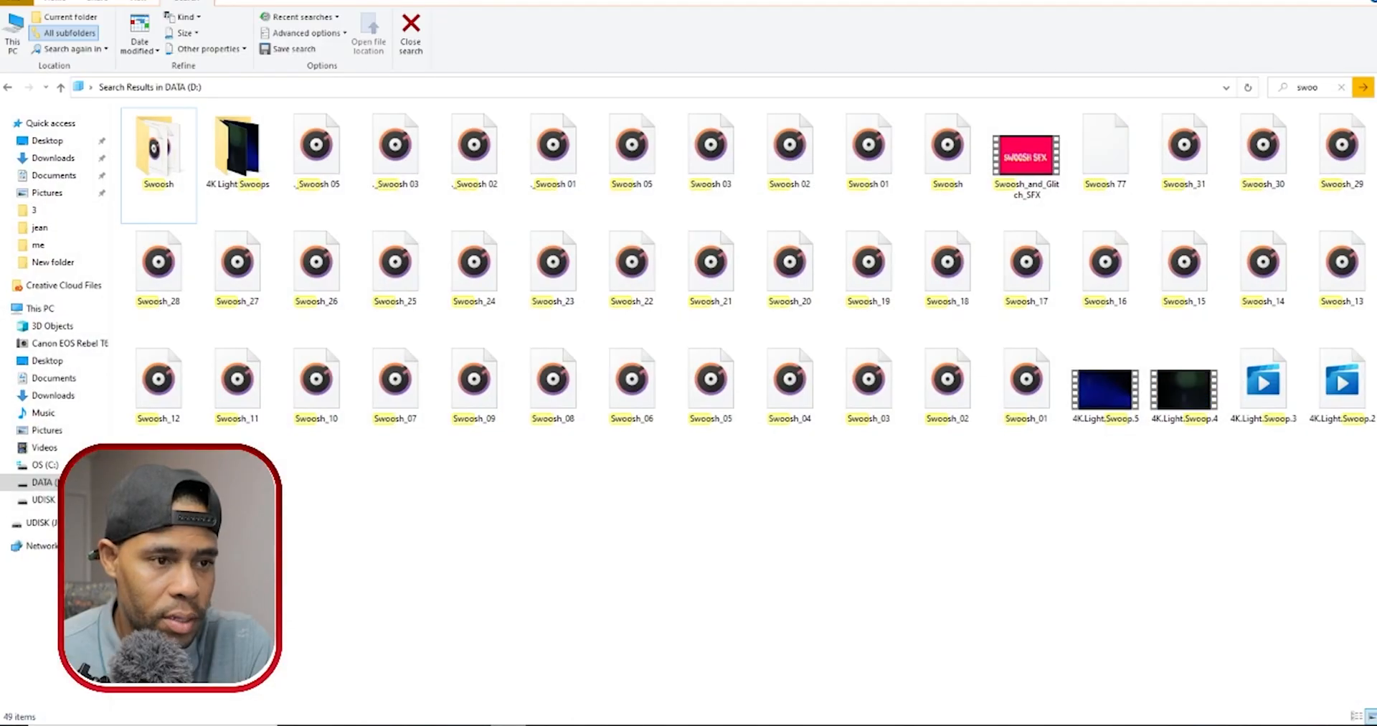
click(332, 170)
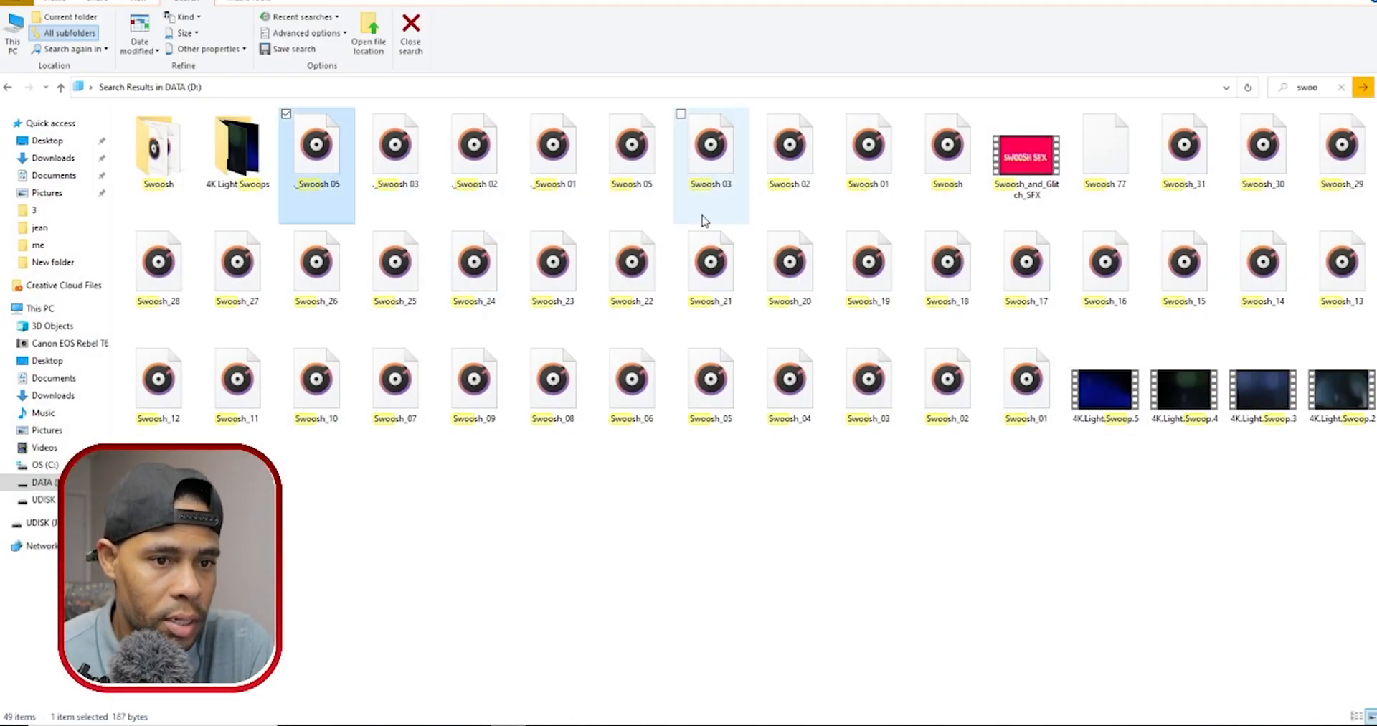
click(947, 162)
drag(947, 163, 737, 598)
Try starting the Swoosh clip at about 00:00:03:17 and play it with the transition.
drag(424, 695, 402, 696)
mouse_move(954, 605)
mouse_down()
mouse_move(870, 605)
mouse_move(944, 606)
mouse_up()
mouse_move(824, 474)
mouse_down()
mouse_move(783, 479)
mouse_move(936, 494)
mouse_move(843, 483)
mouse_up()
drag(936, 609, 923, 608)
click(803, 479)
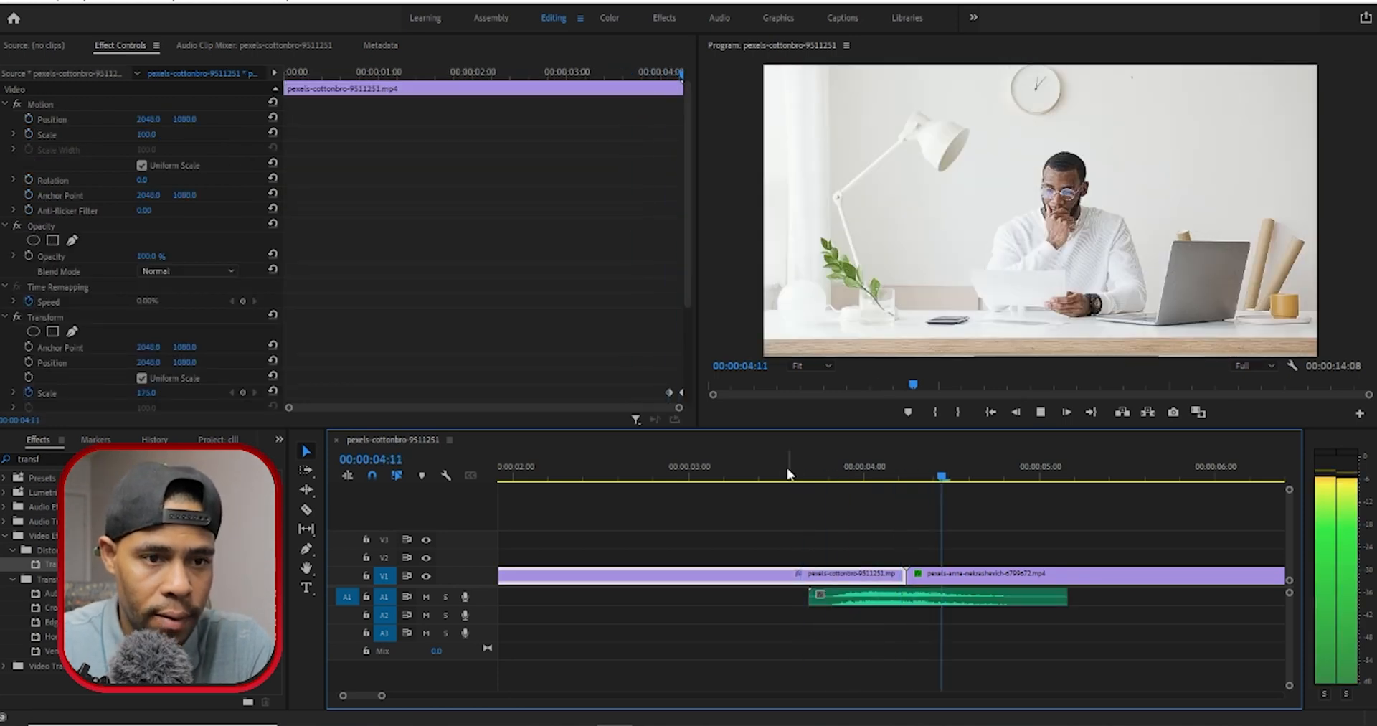
key(space)
click(830, 476)
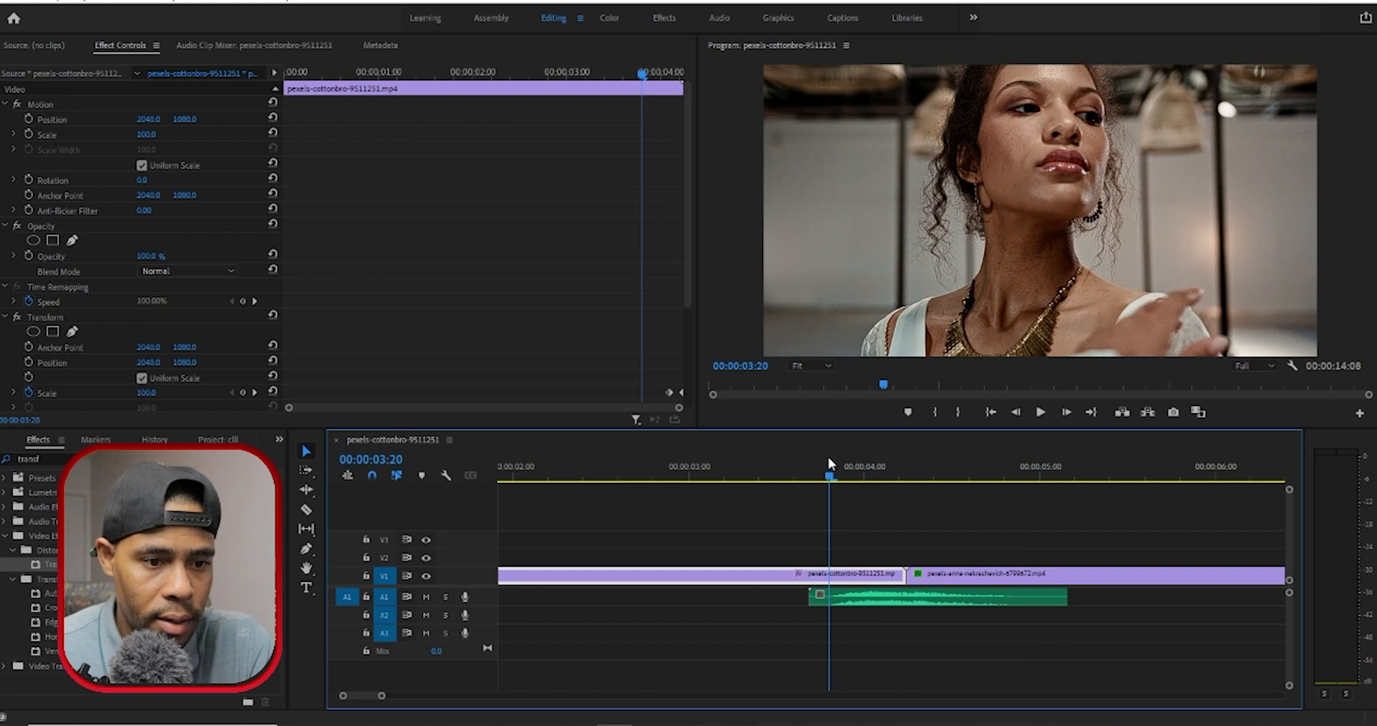
Try shifting the Swoosh clip slightly earlier, to start at about 00:00:03:15, and listen to it across the cut.
click(940, 606)
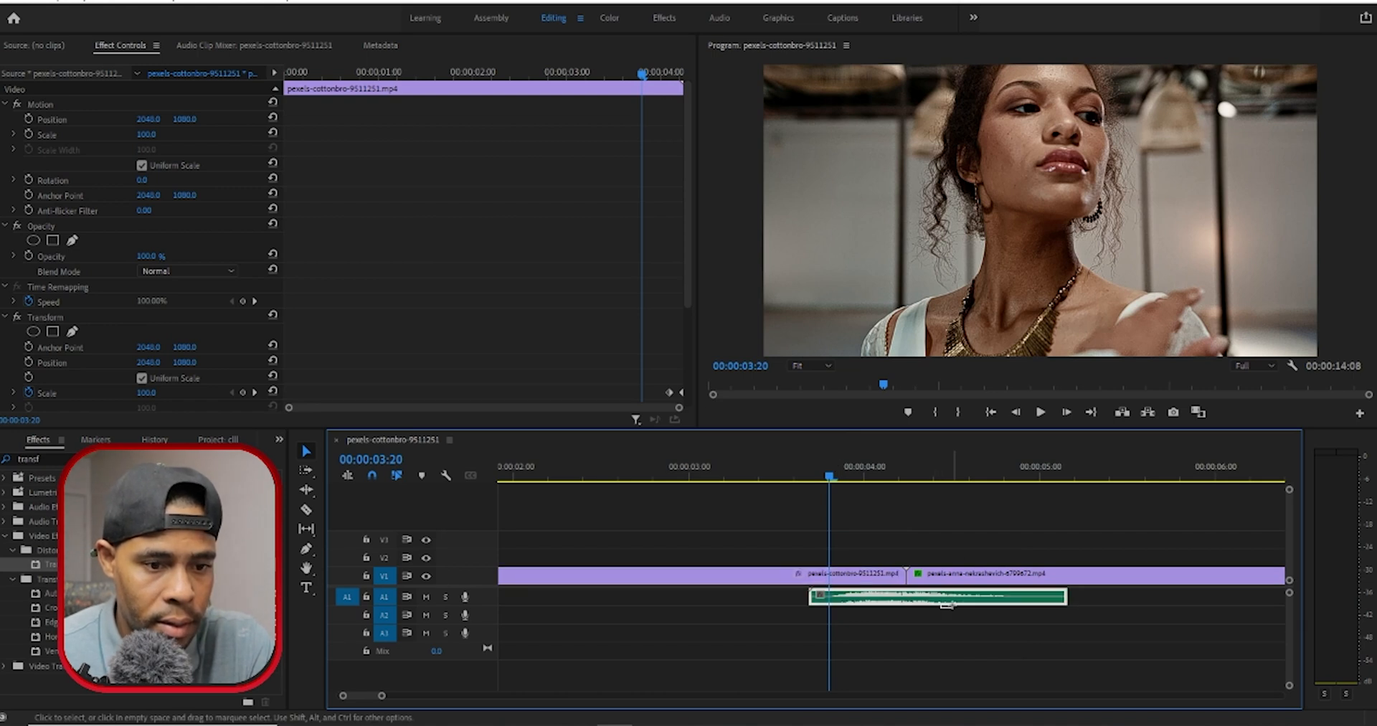
drag(885, 605, 869, 605)
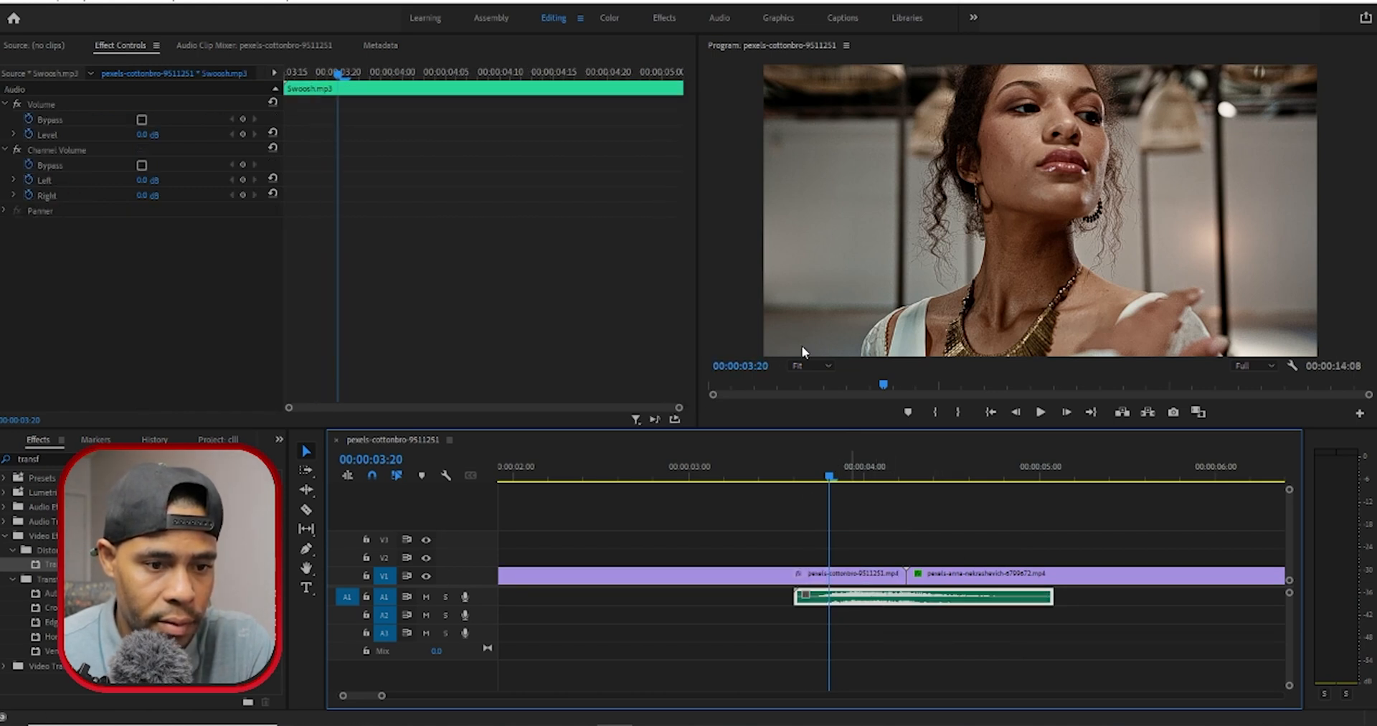
click(767, 474)
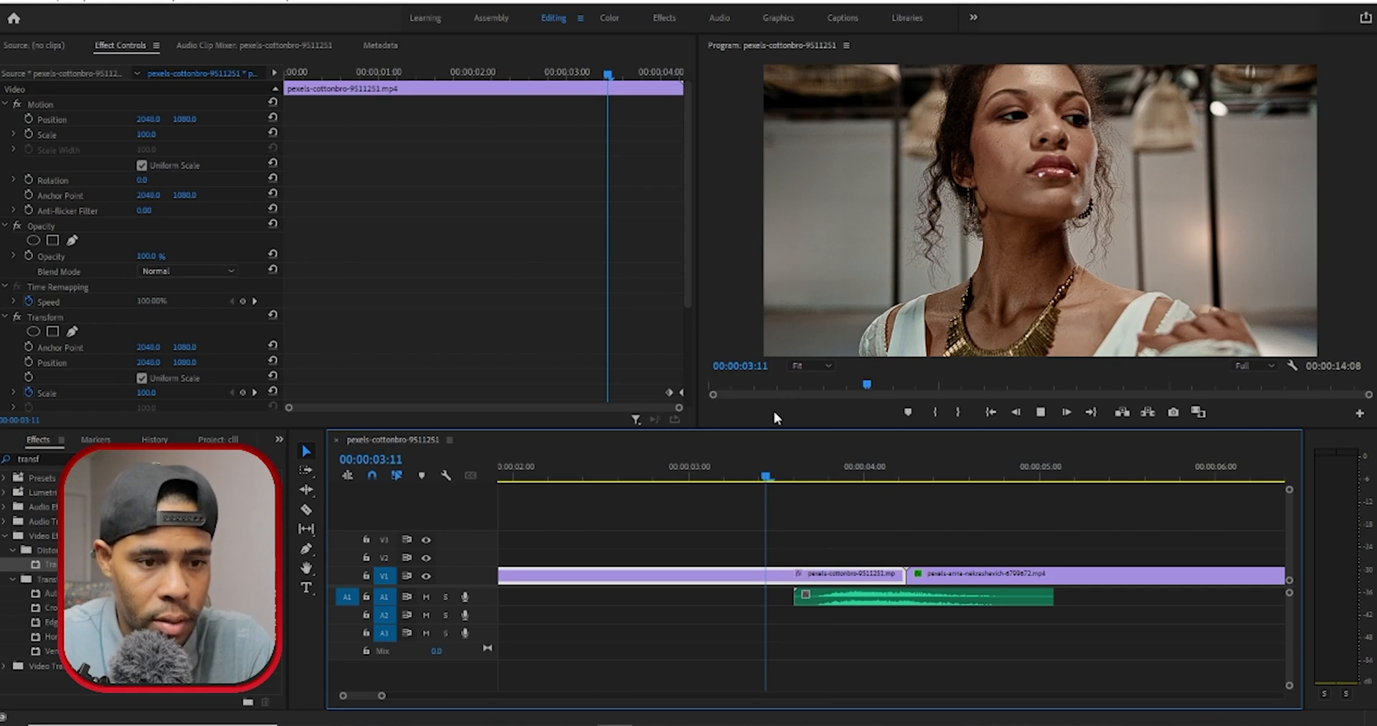
key(space)
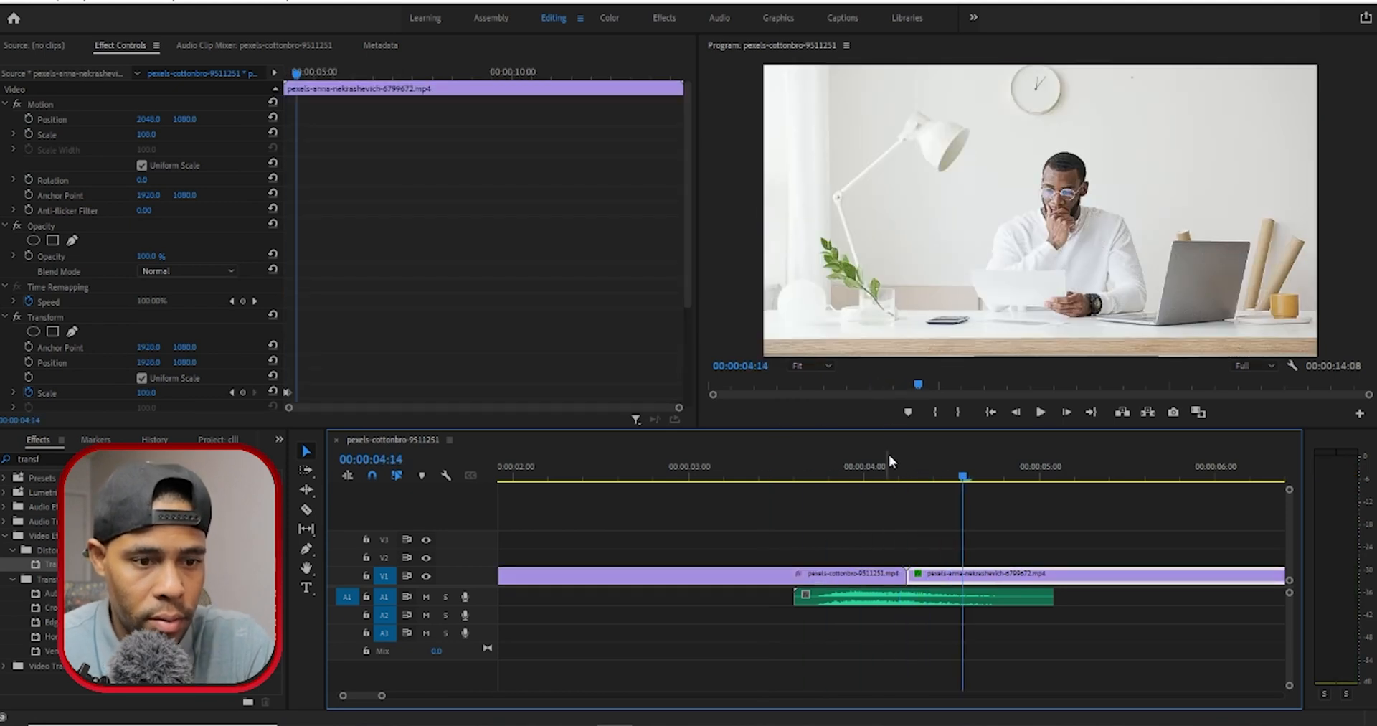
drag(847, 474, 884, 472)
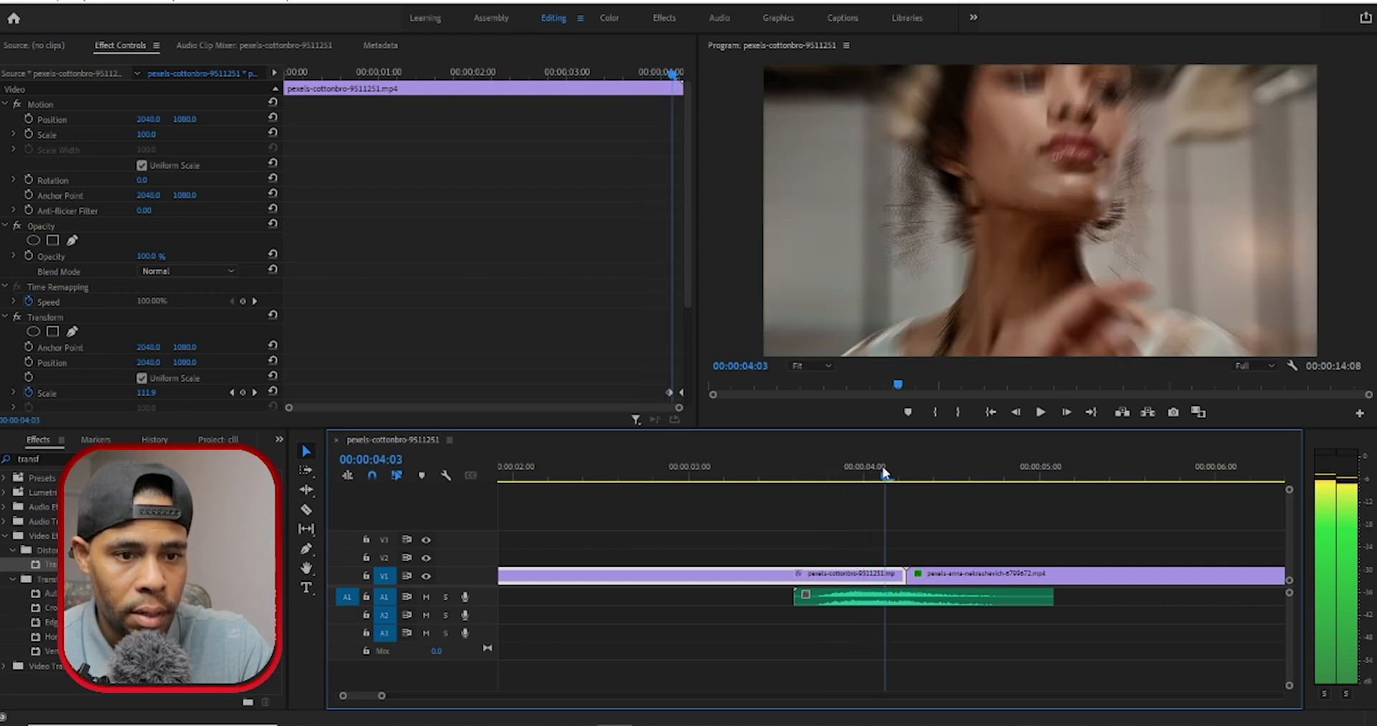
Move the Swoosh clip later so it starts just before 00:00:04:00, and play the transition to check the sound's timing.
mouse_move(900, 595)
mouse_down()
mouse_move(1011, 601)
mouse_move(922, 603)
mouse_up()
click(859, 477)
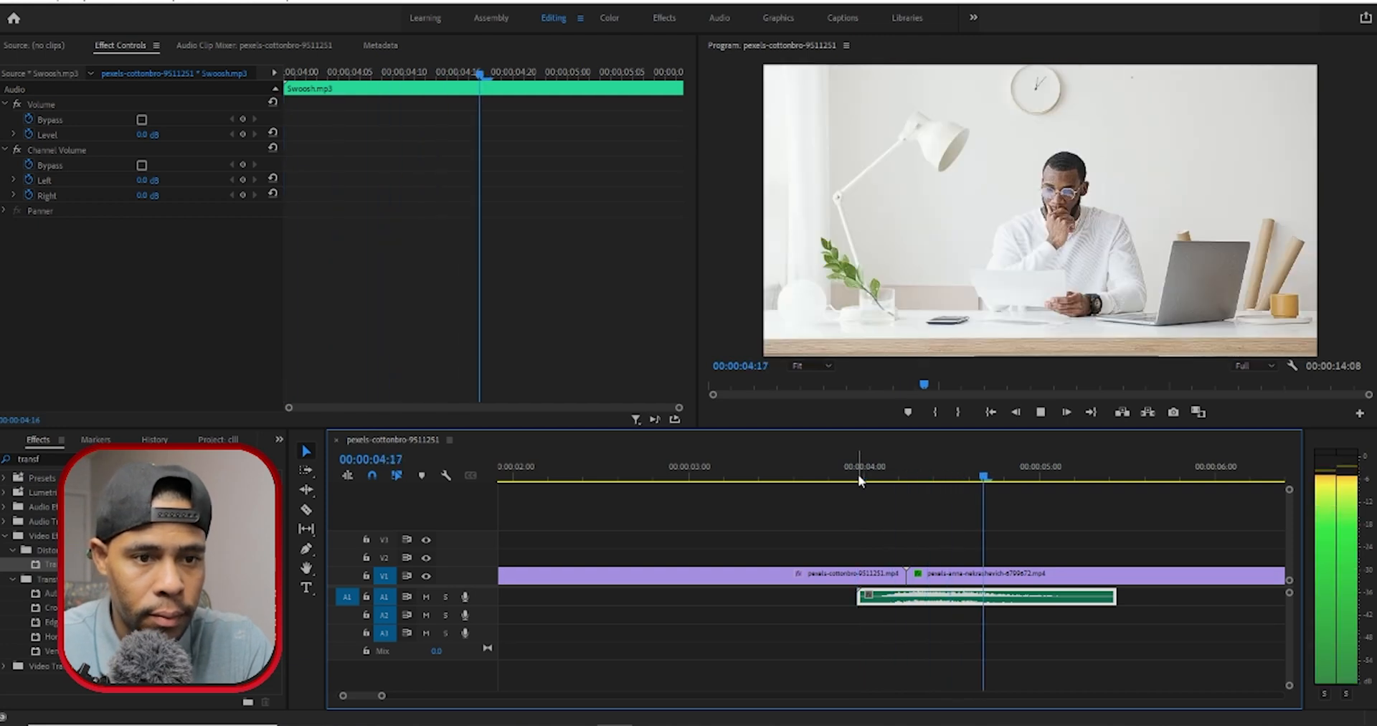
click(870, 470)
click(864, 468)
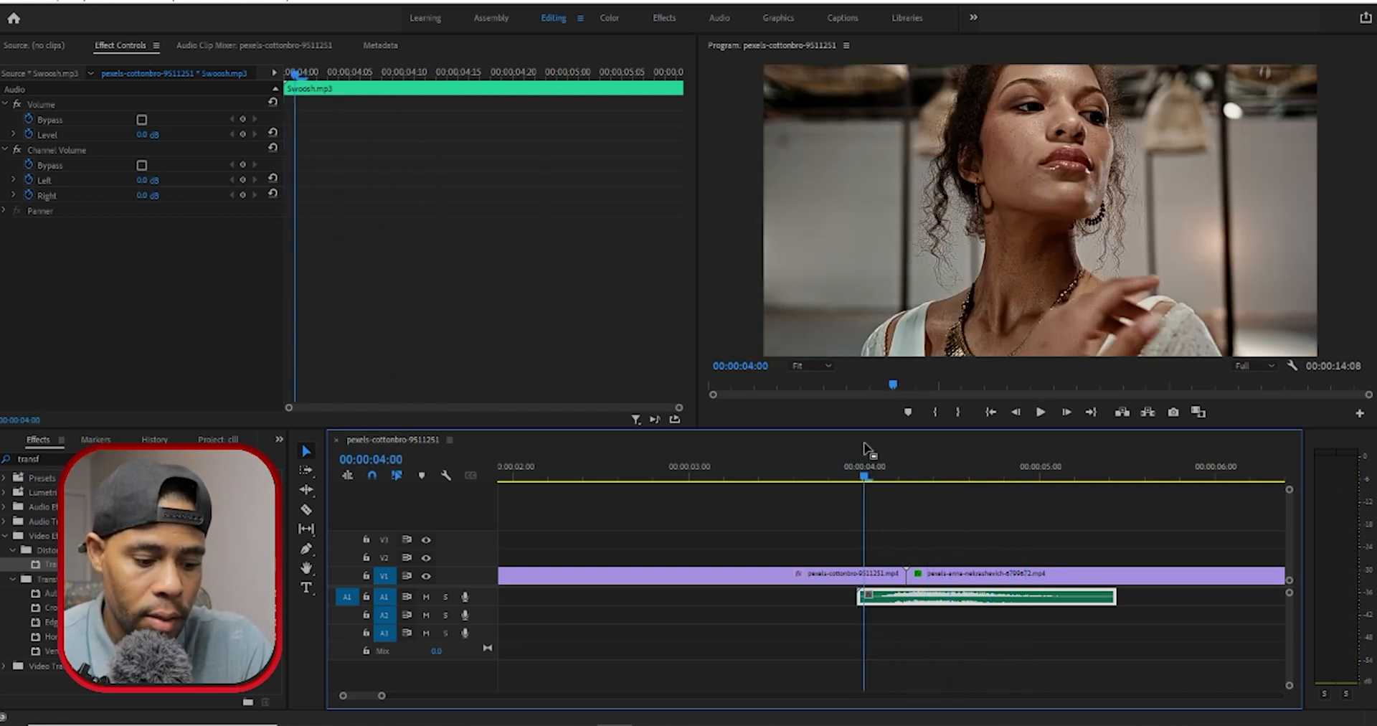
key(space)
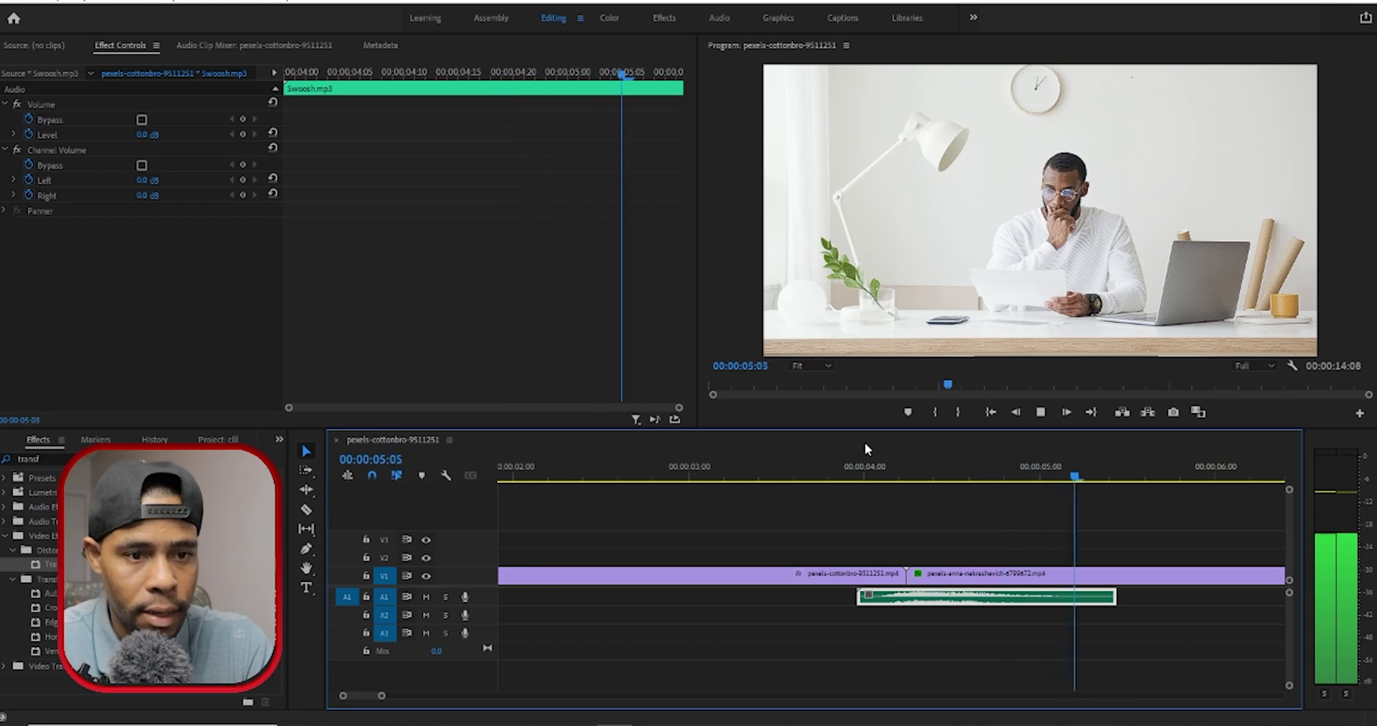
click(870, 474)
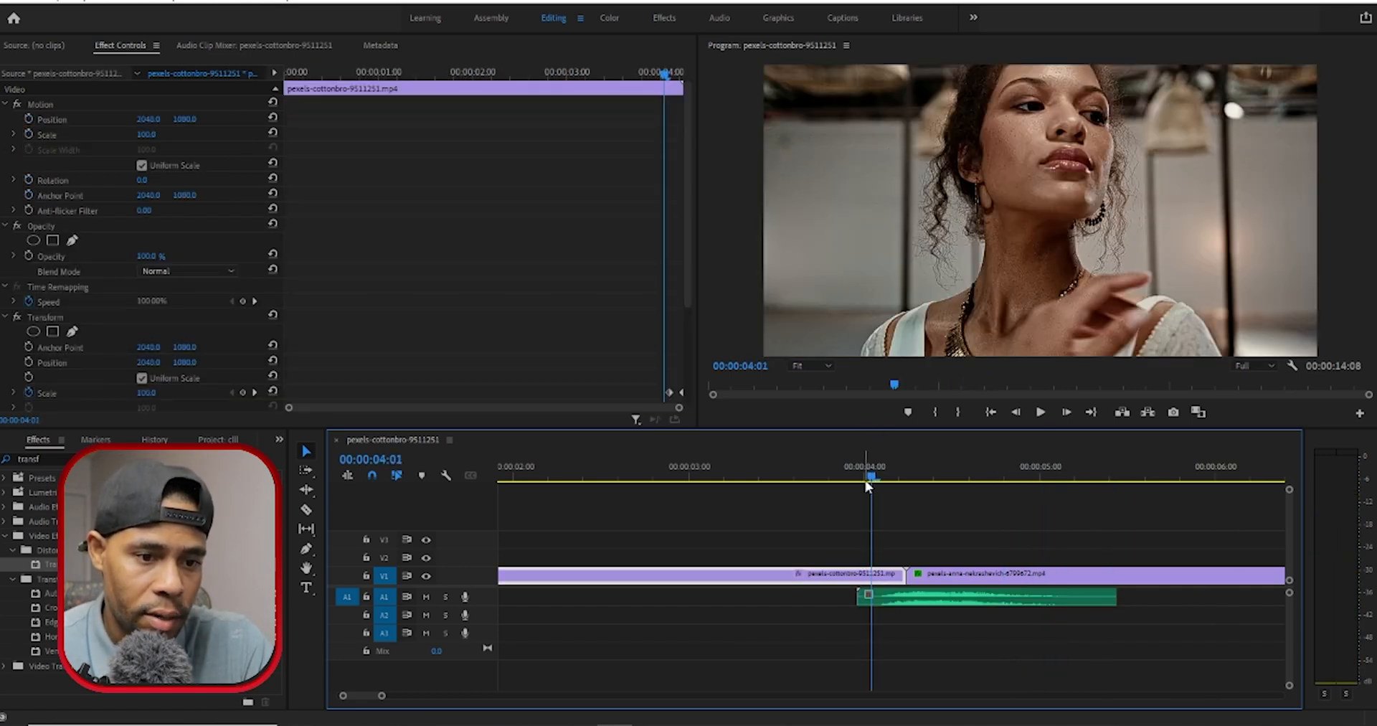
key(space)
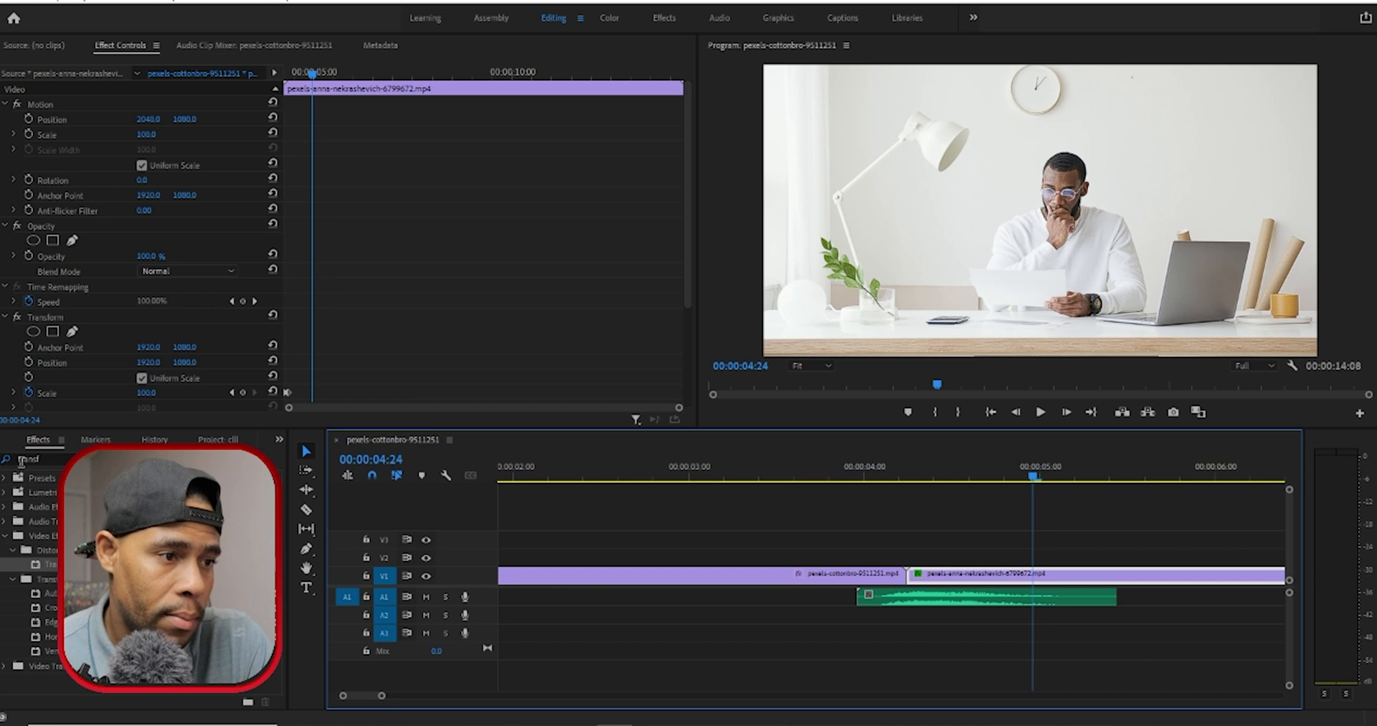
click(63, 319)
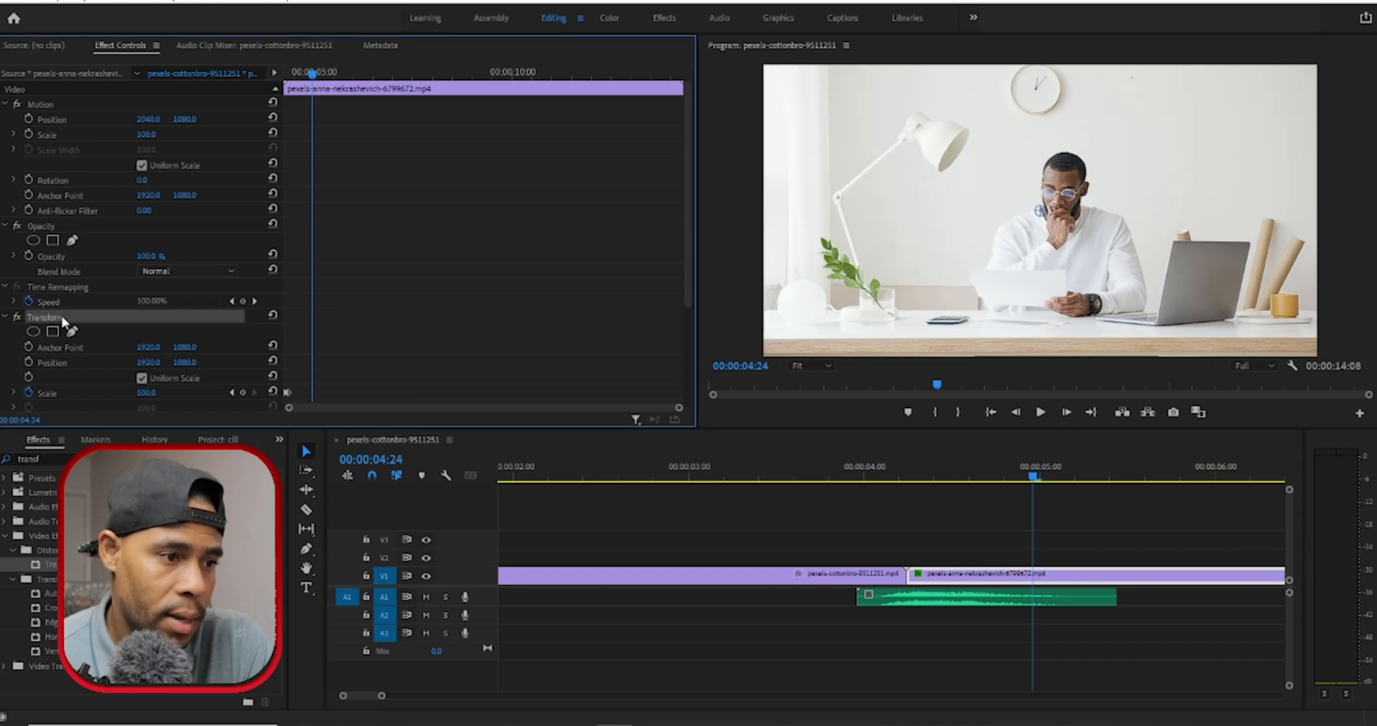
right_click(64, 324)
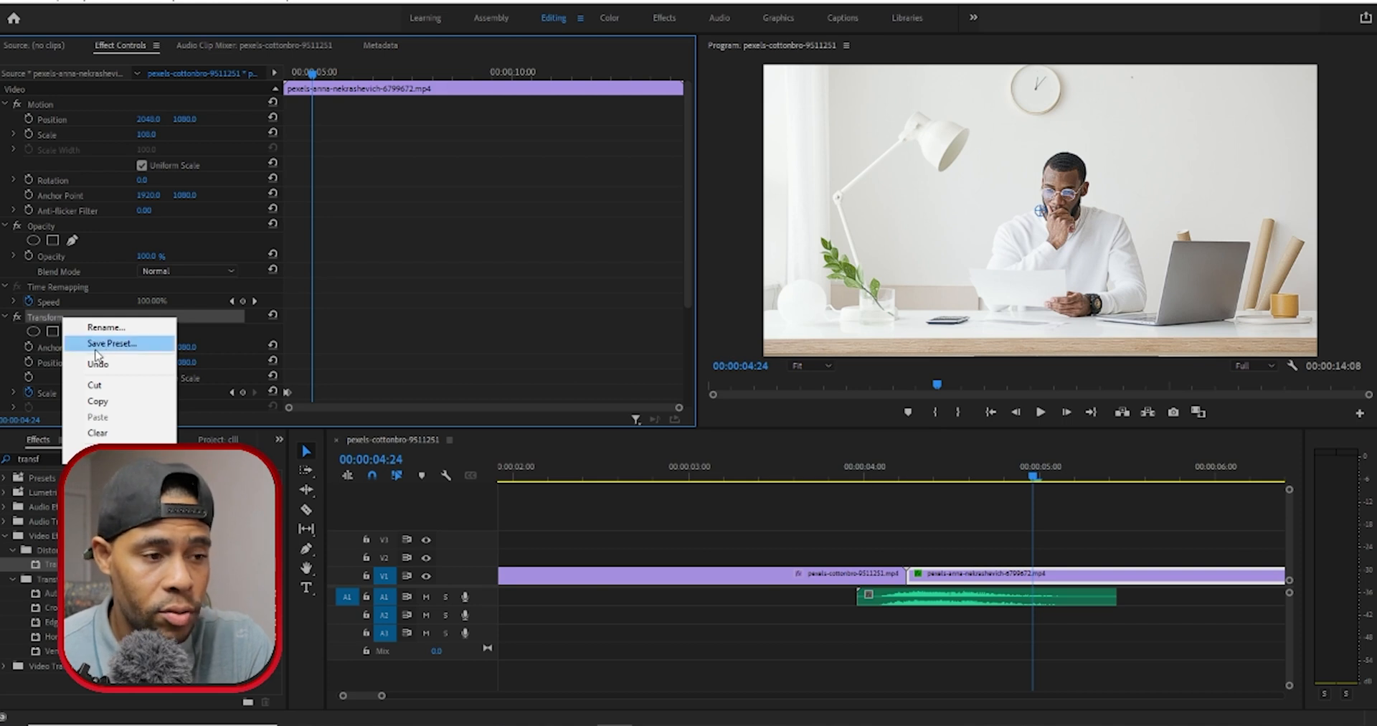
click(42, 324)
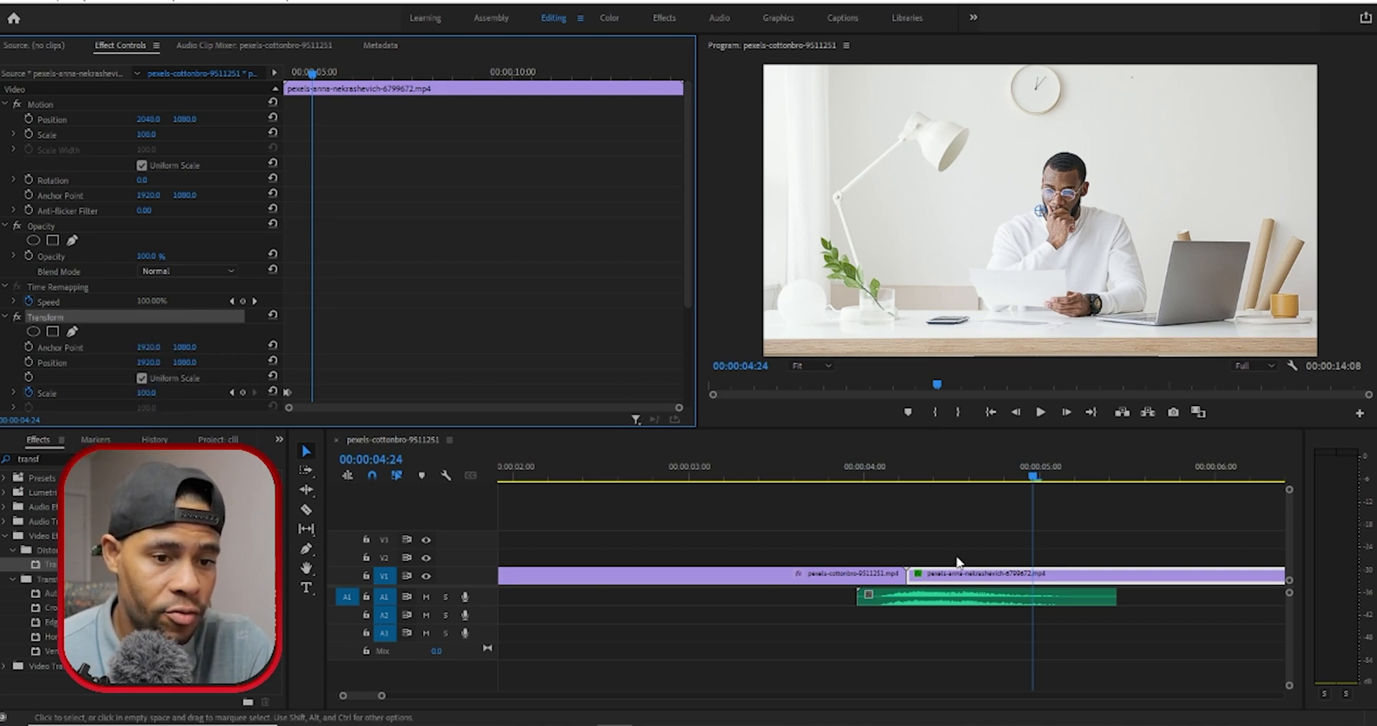
Save the first clip's Transform effect as a preset named Zoom Transition, with the Scale type.
click(844, 479)
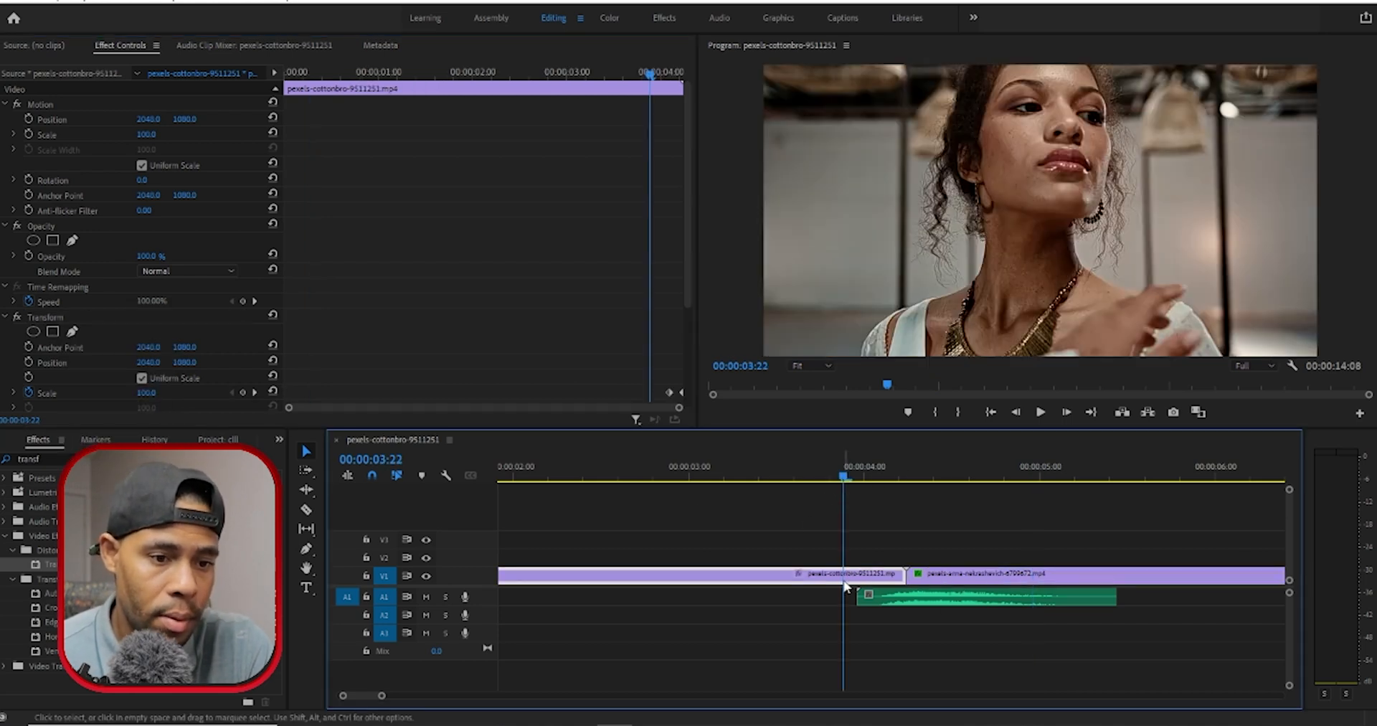
click(941, 479)
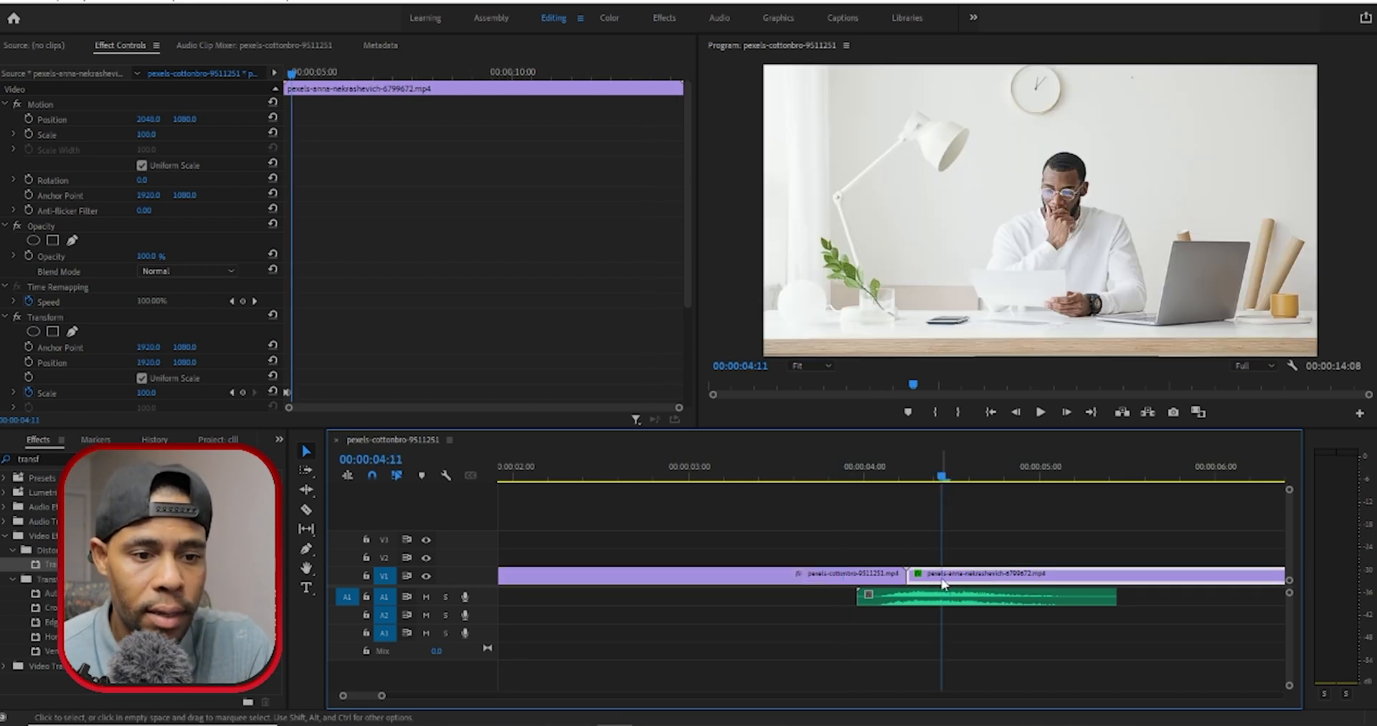
click(844, 479)
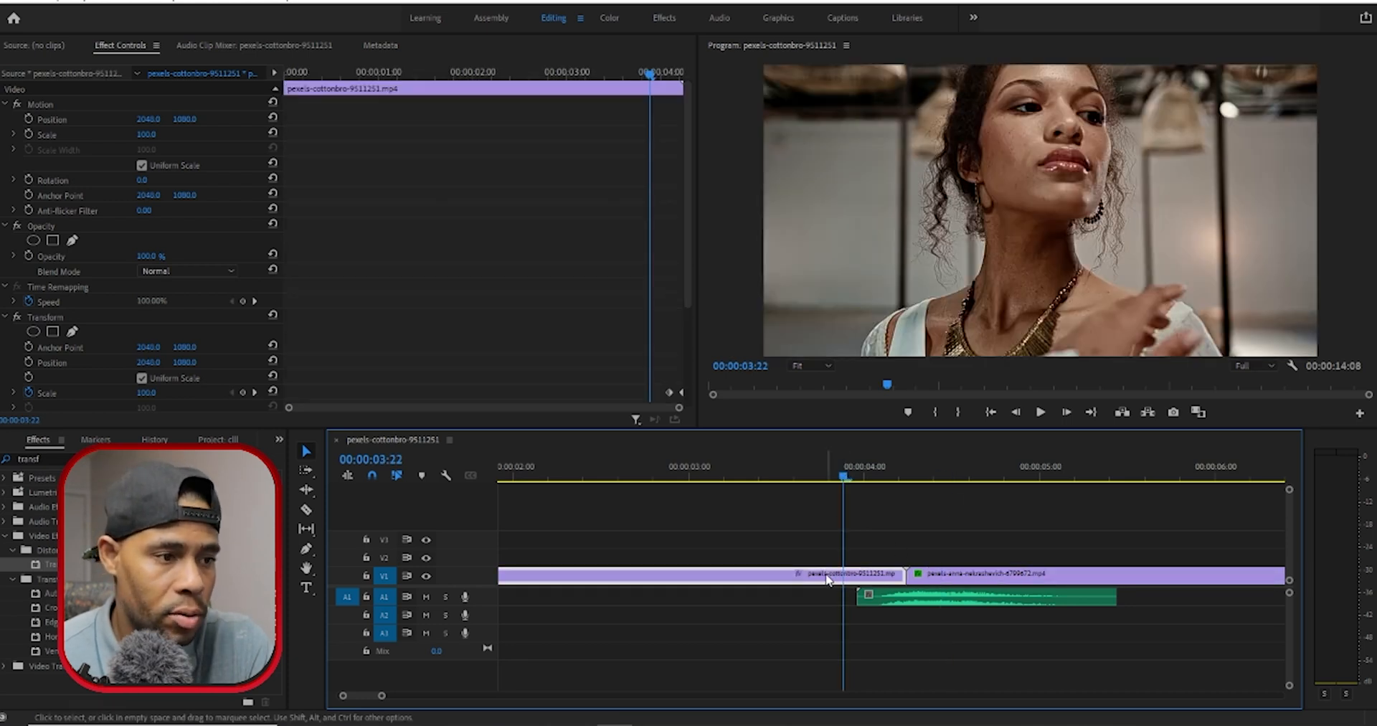
click(49, 320)
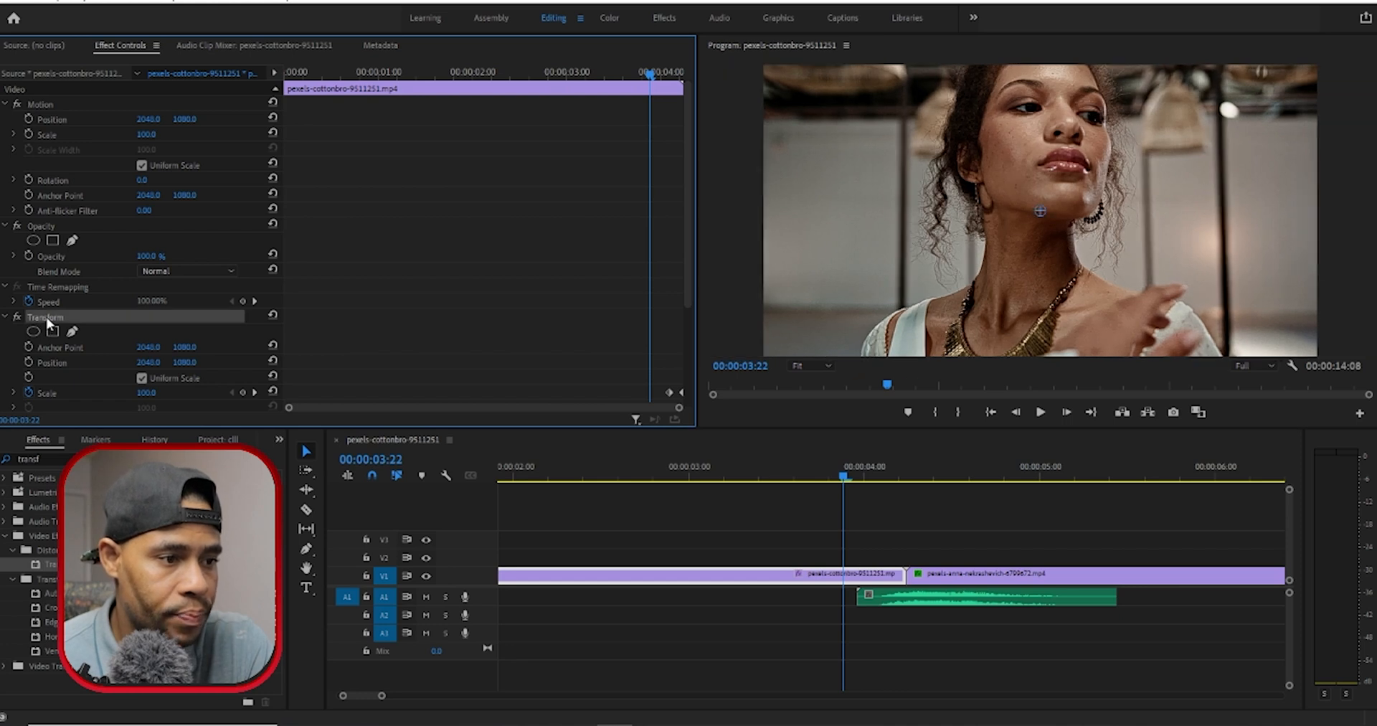
right_click(86, 321)
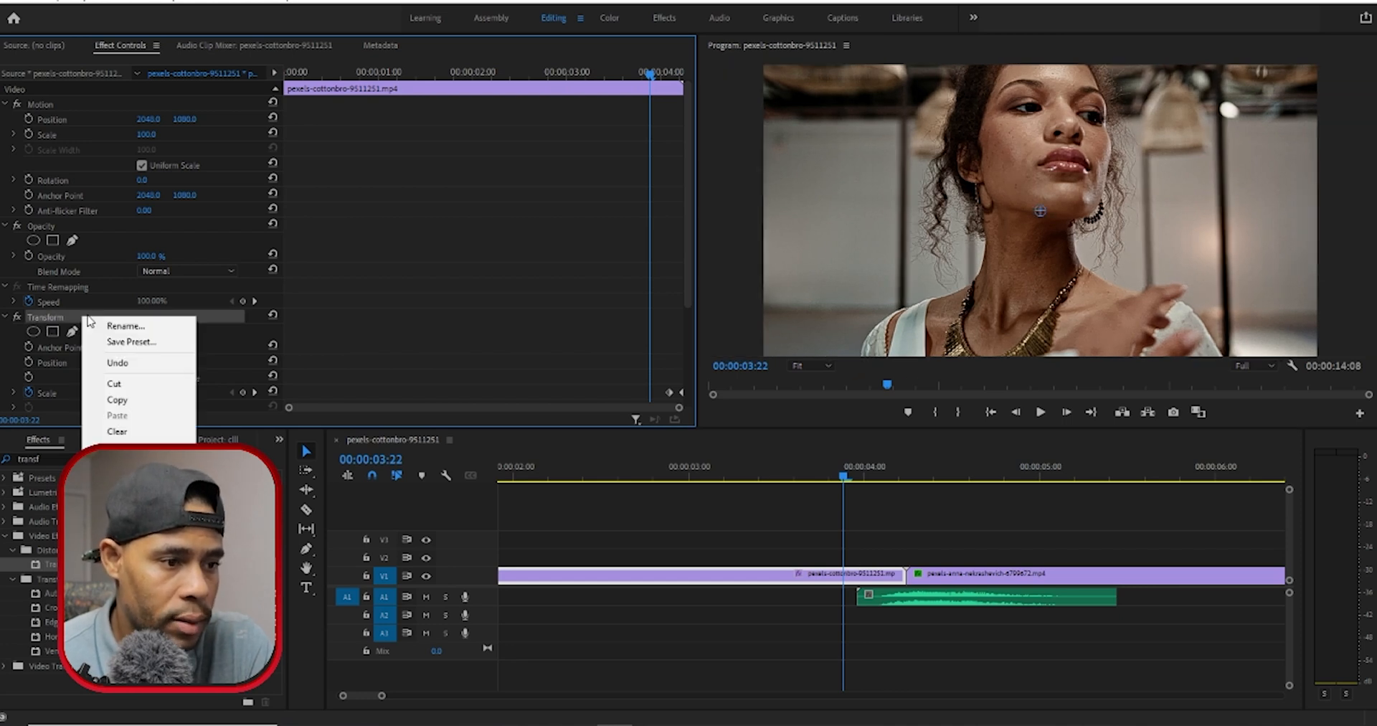
click(132, 342)
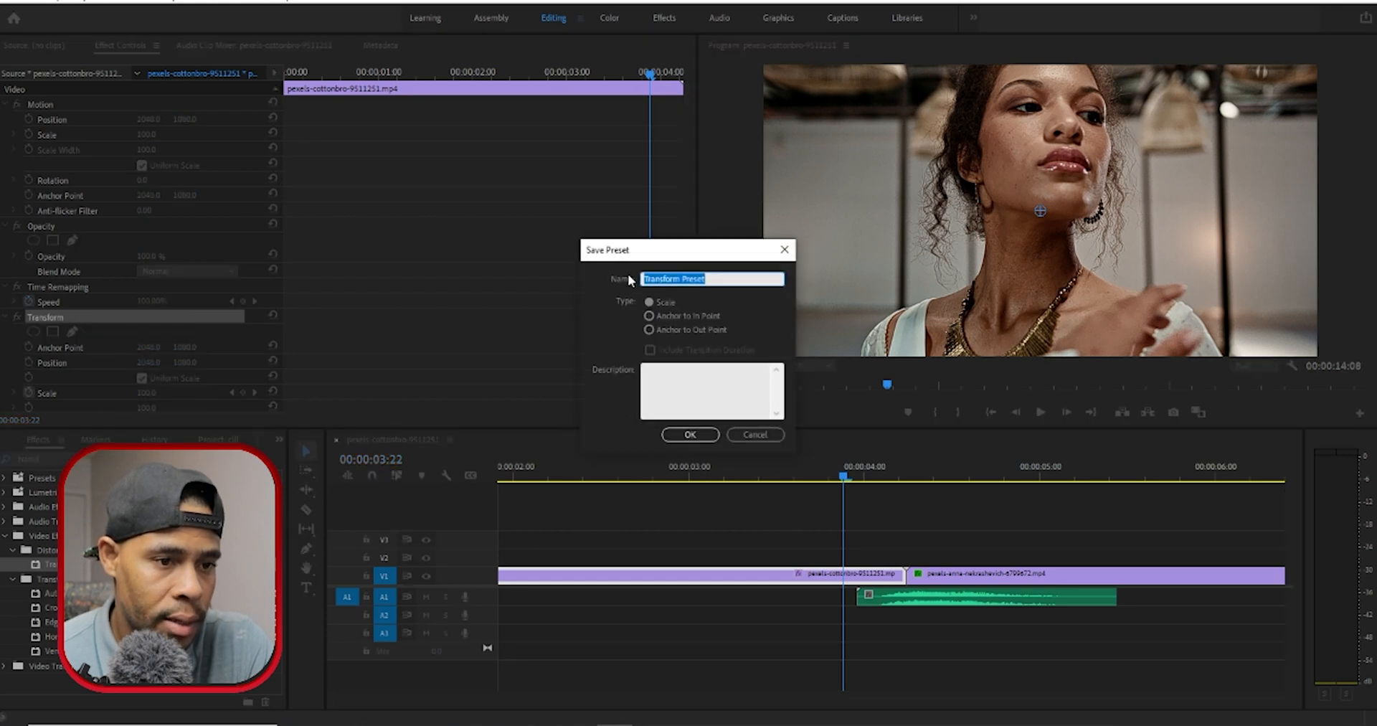
click(713, 279)
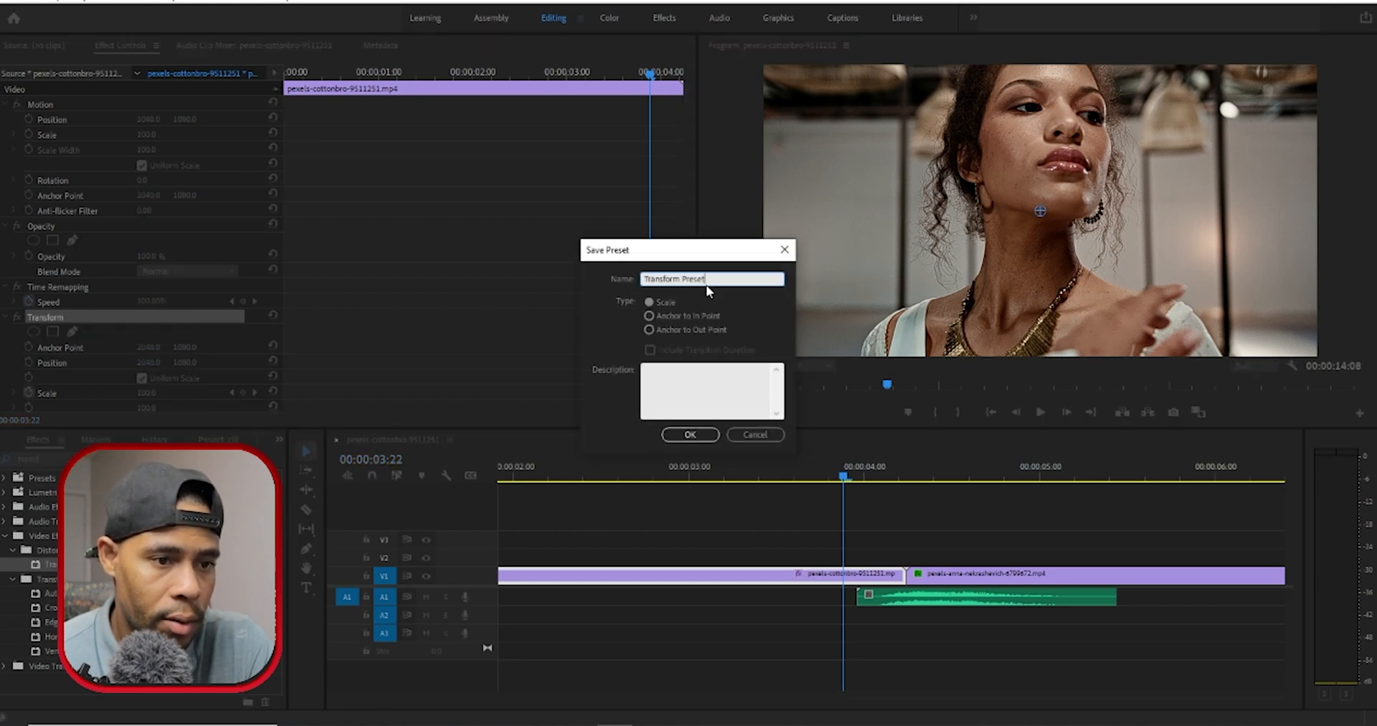
drag(719, 277, 548, 275)
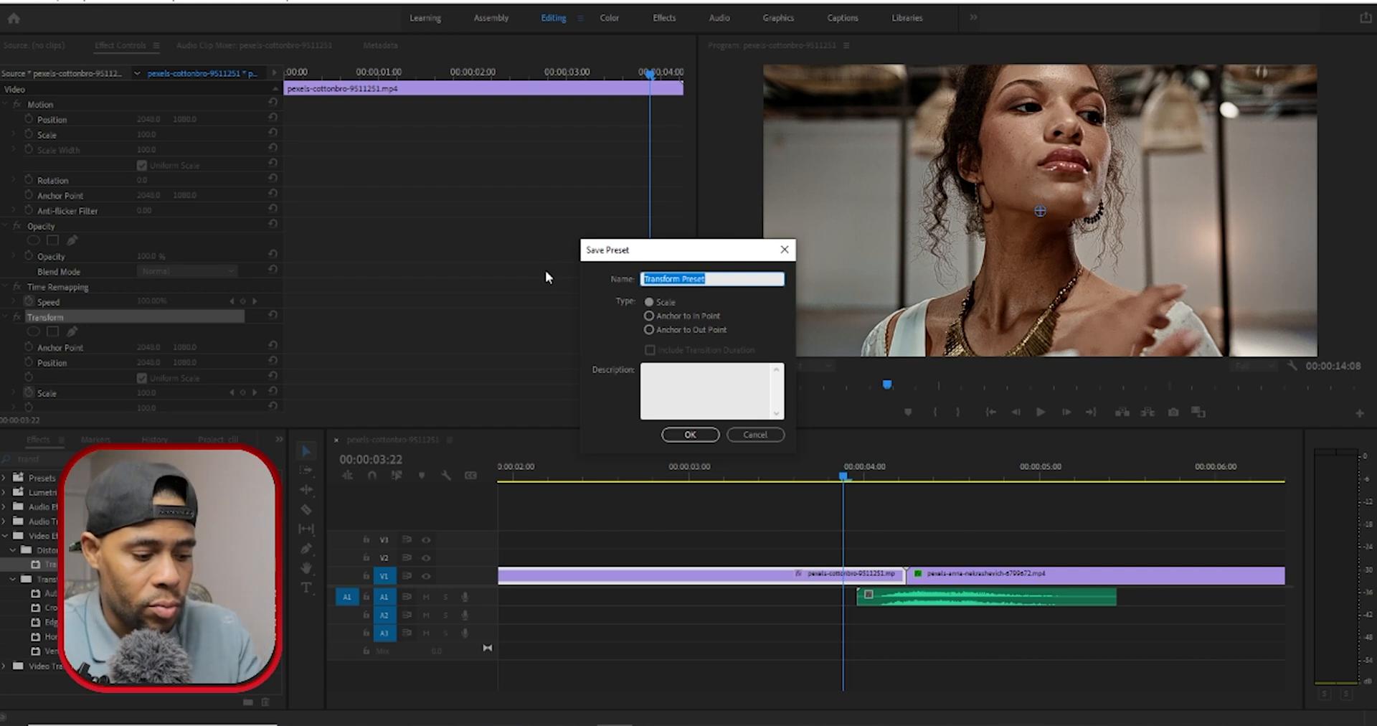
text(Zoom Transition)
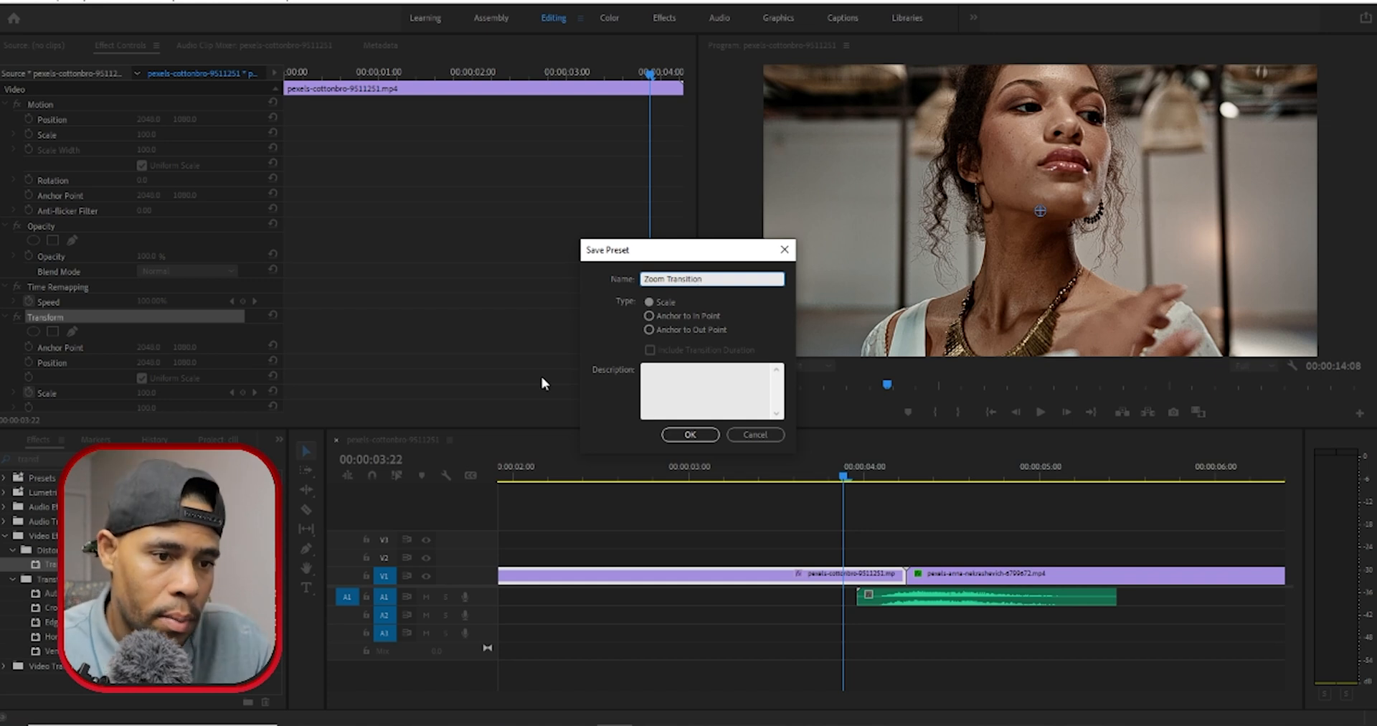
click(650, 304)
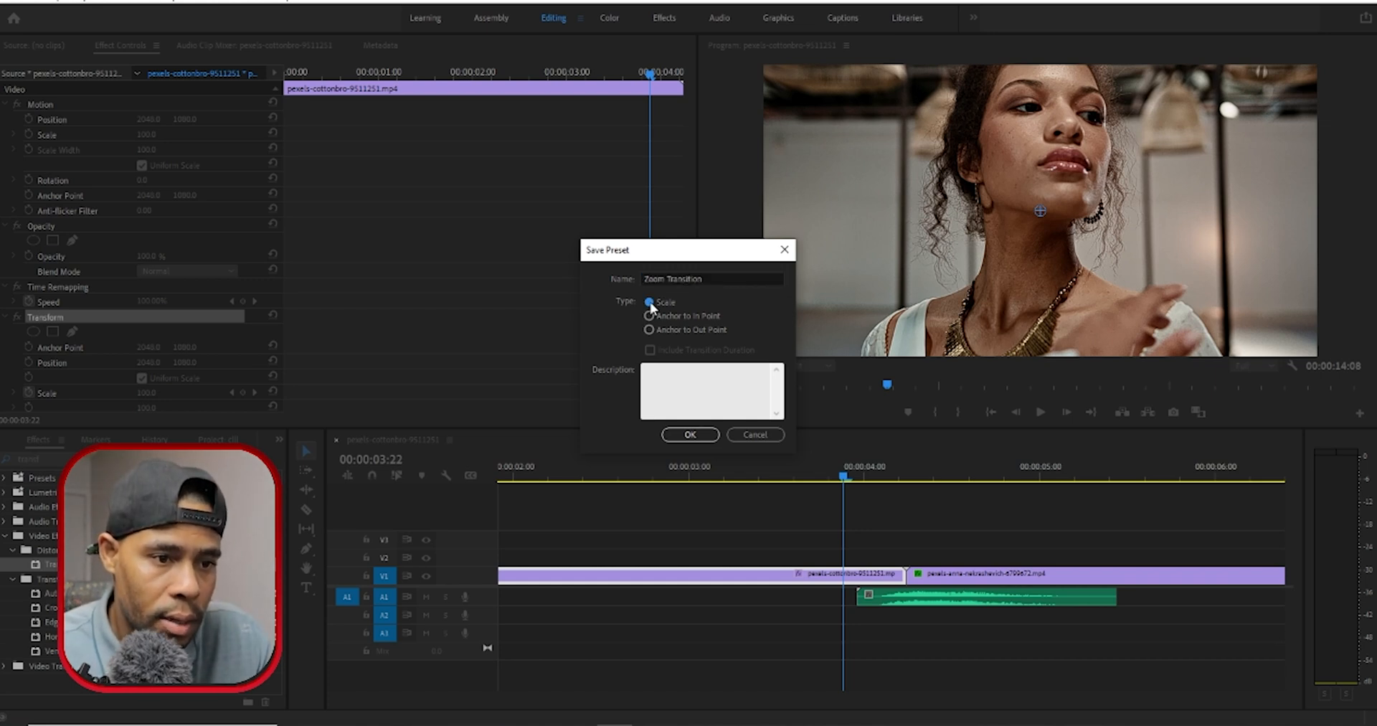
click(685, 438)
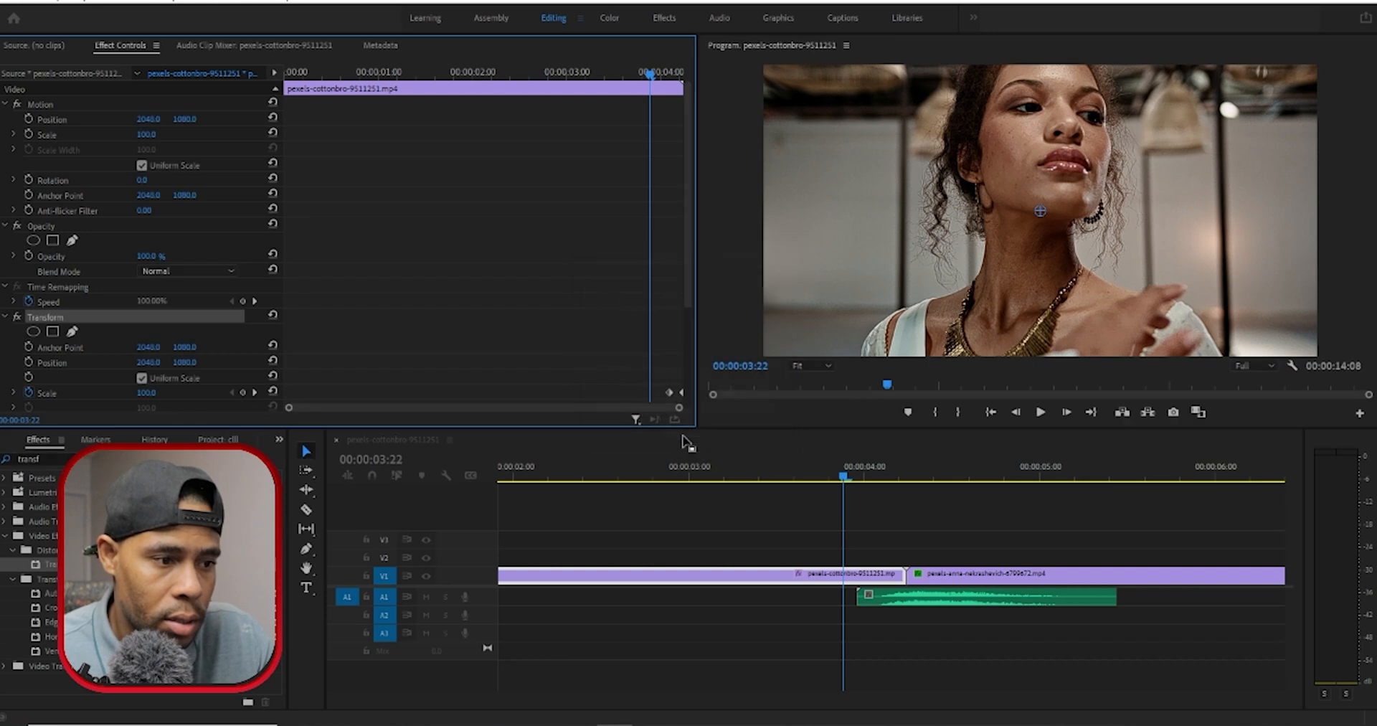
Expand the effect Presets folder and select the saved Zoom Transition preset.
click(36, 479)
click(5, 480)
click(41, 492)
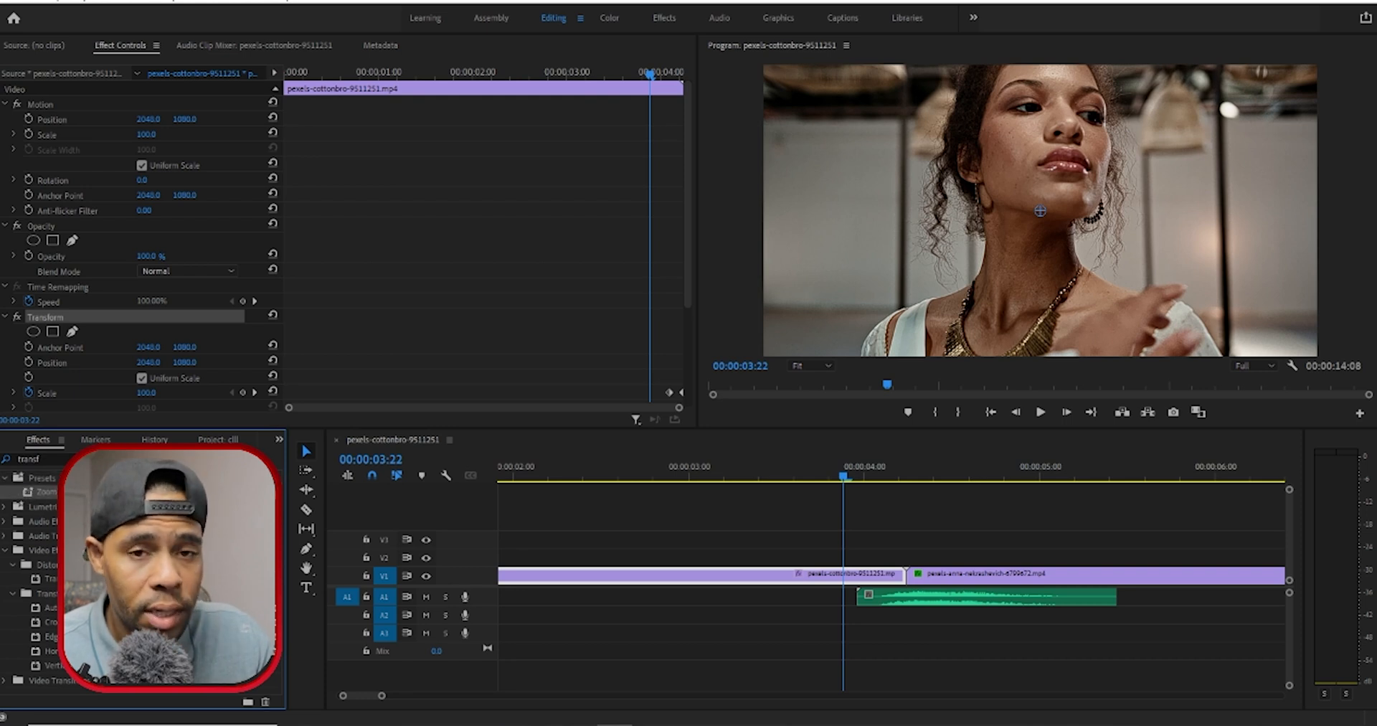
drag(41, 492, 692, 576)
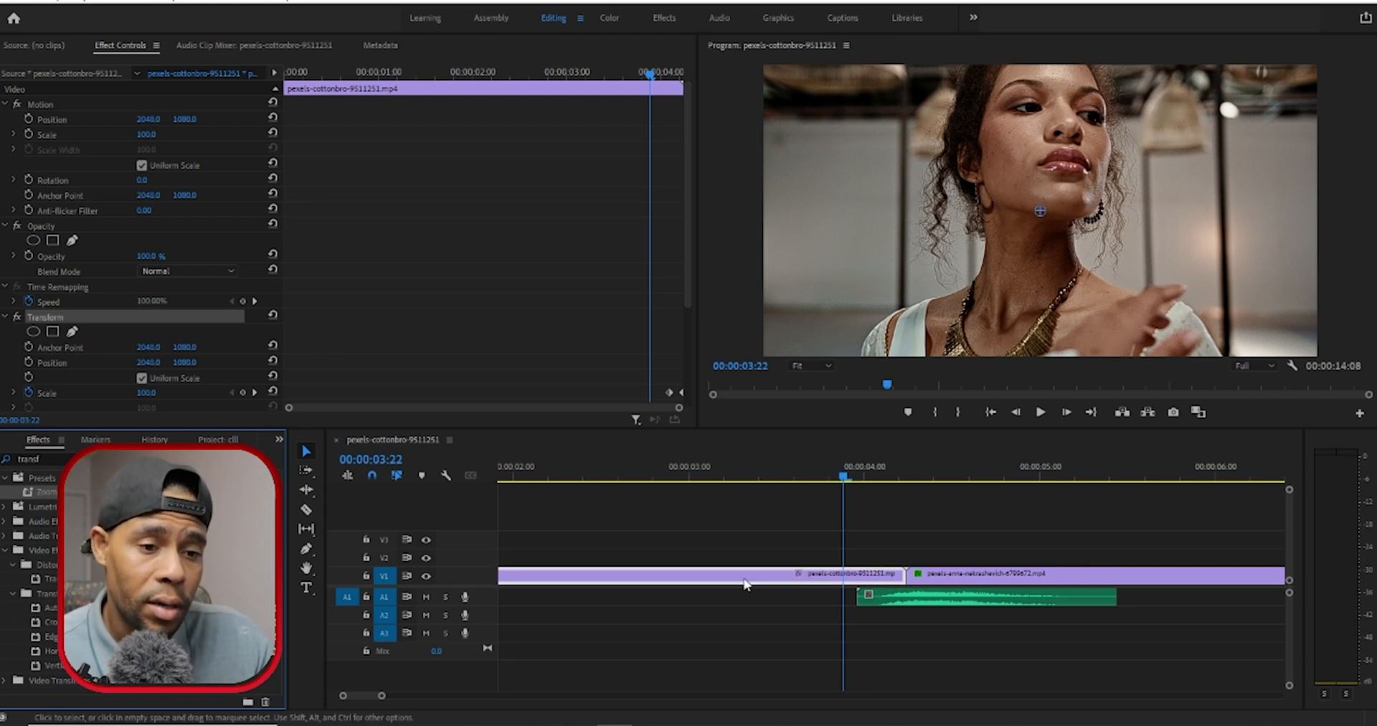
Play the zoom transition with its swoosh sound, then put the playhead back at about 00:00:04:02.
key(space)
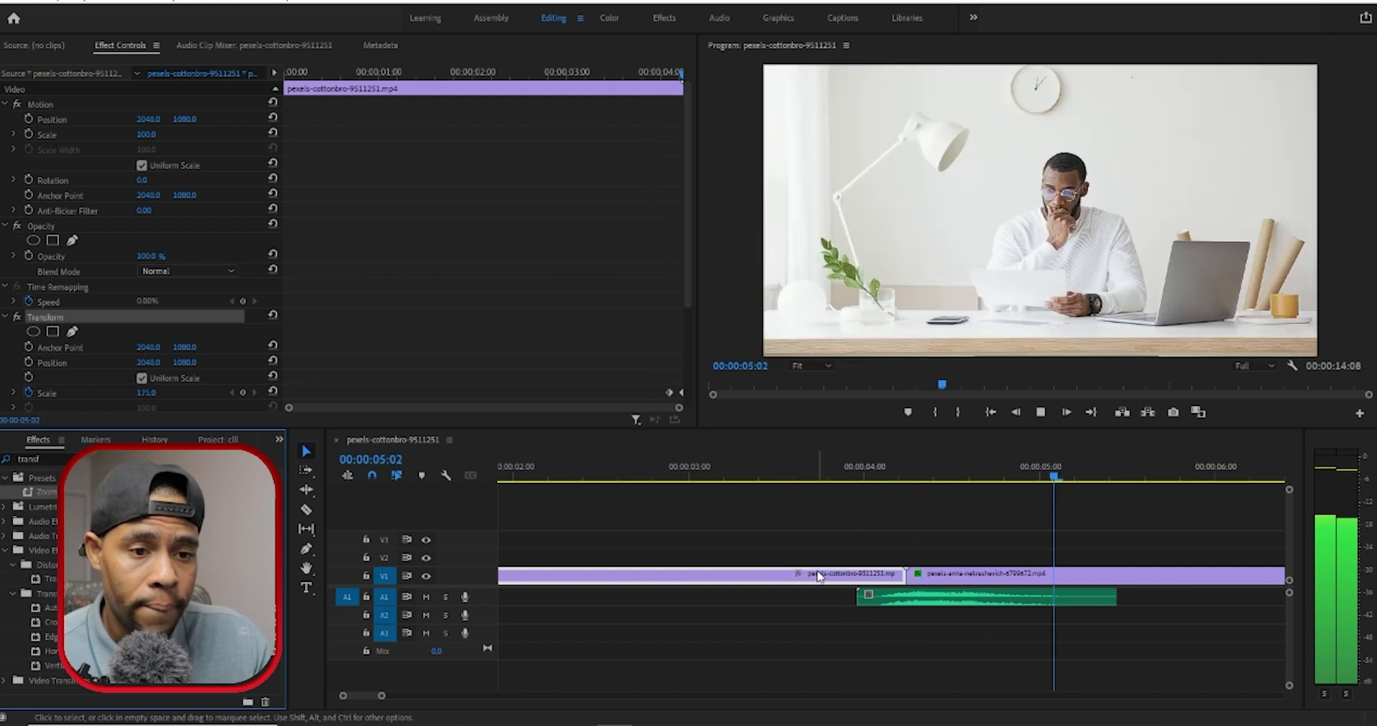
click(872, 477)
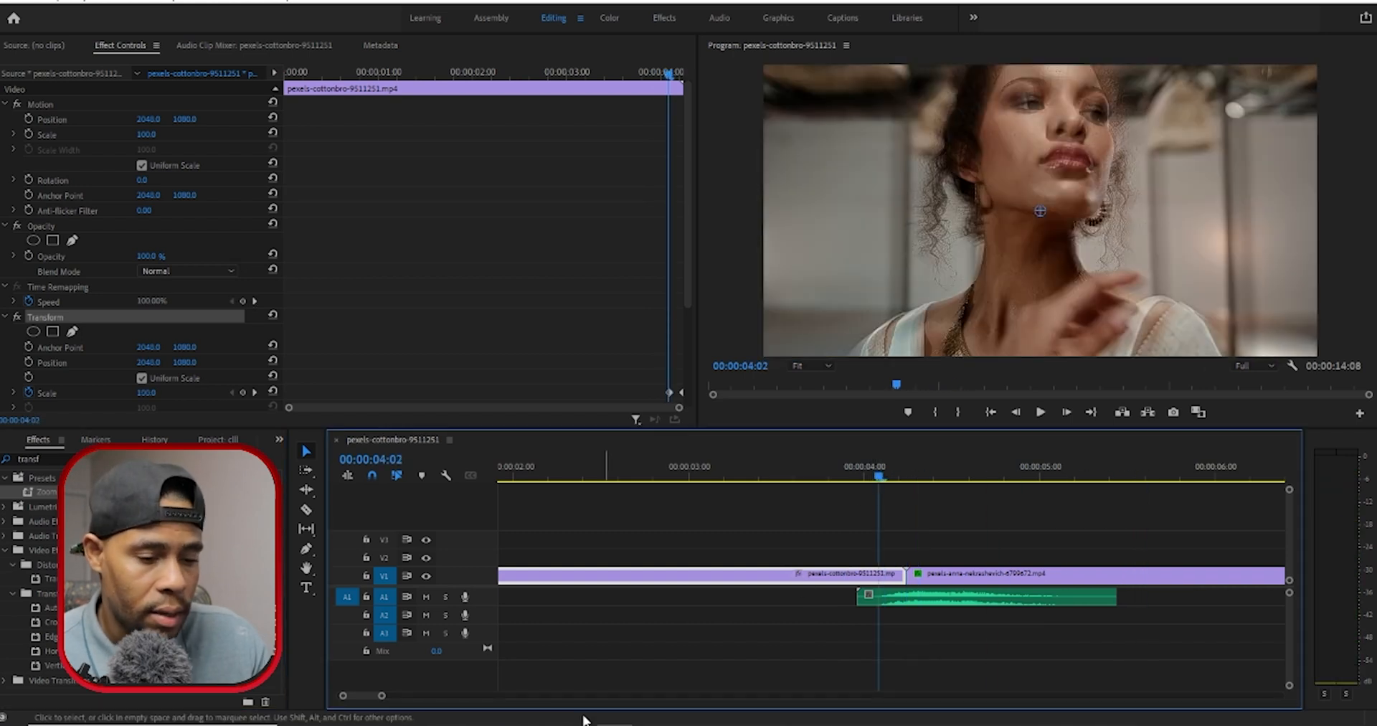
mouse_move(646, 721)
click(646, 682)
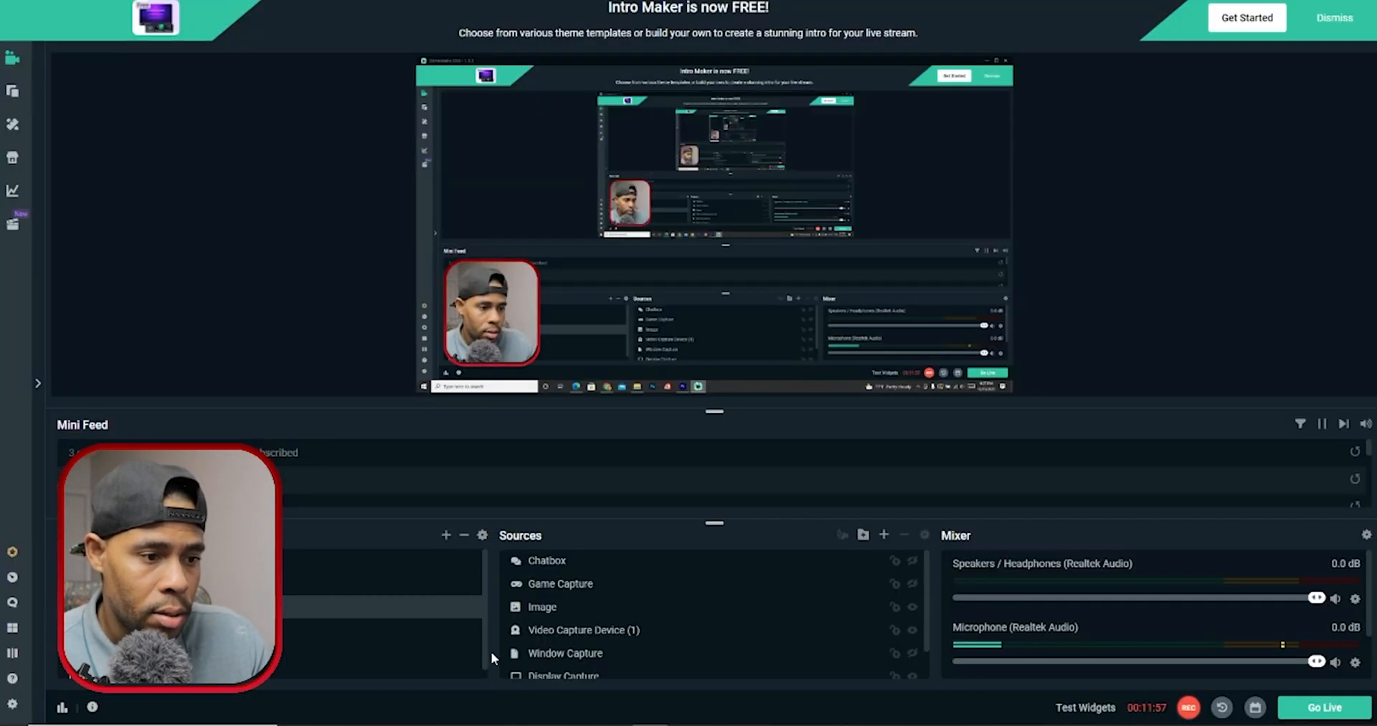